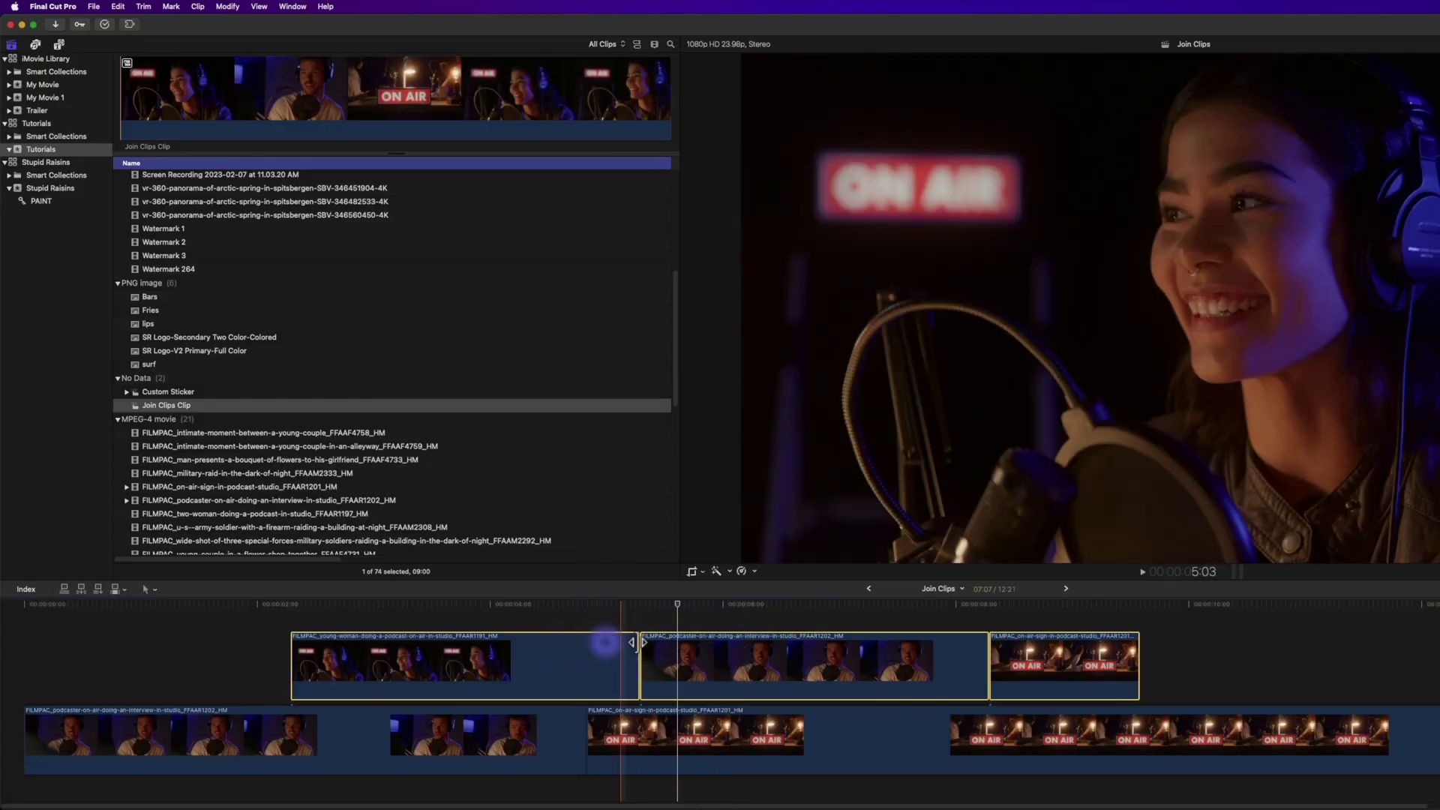
# Marquee-select both adjacent ON AIR clips in the podcast timeline.
pyautogui.press('super+g')
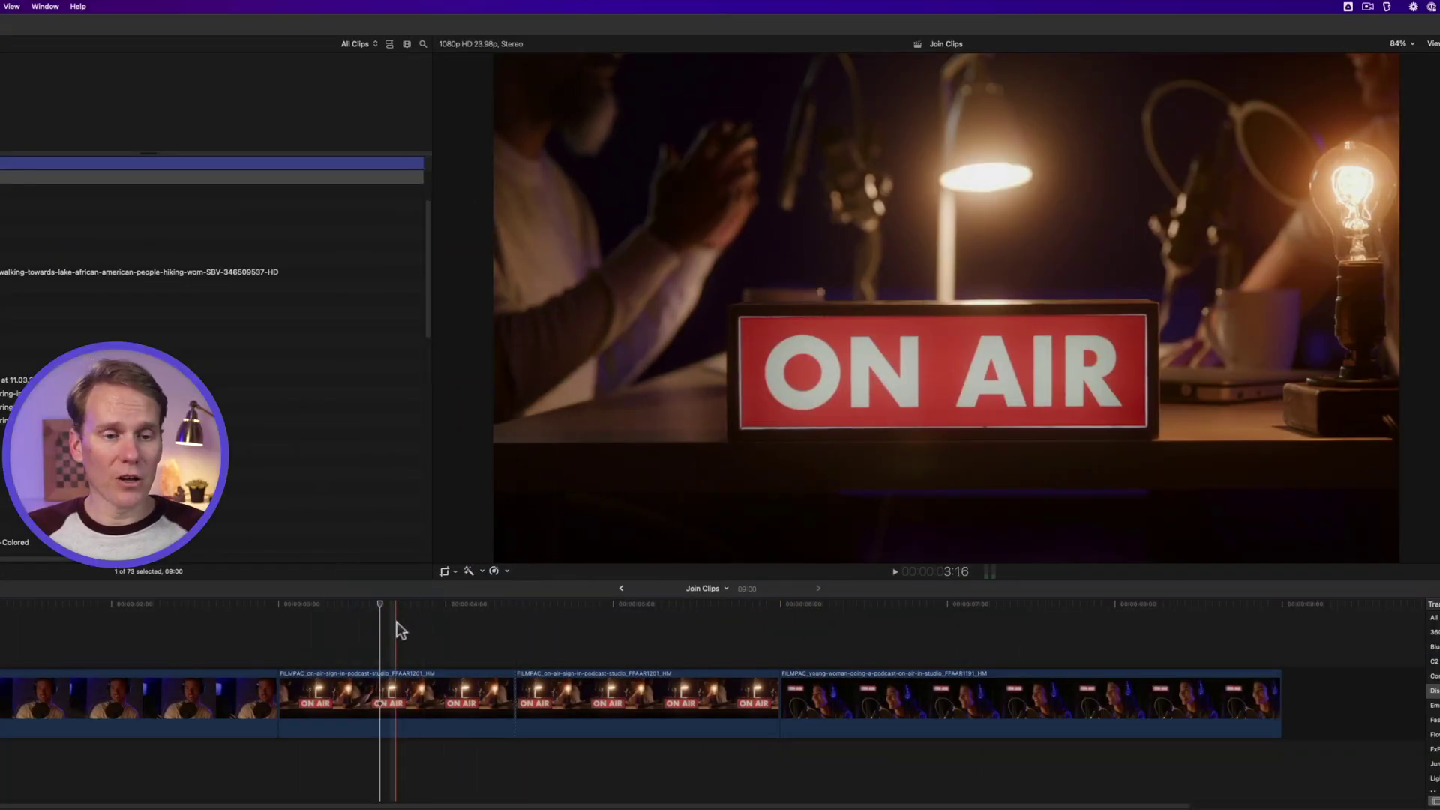
pyautogui.moveTo(399, 626); pyautogui.dragTo(598, 716)
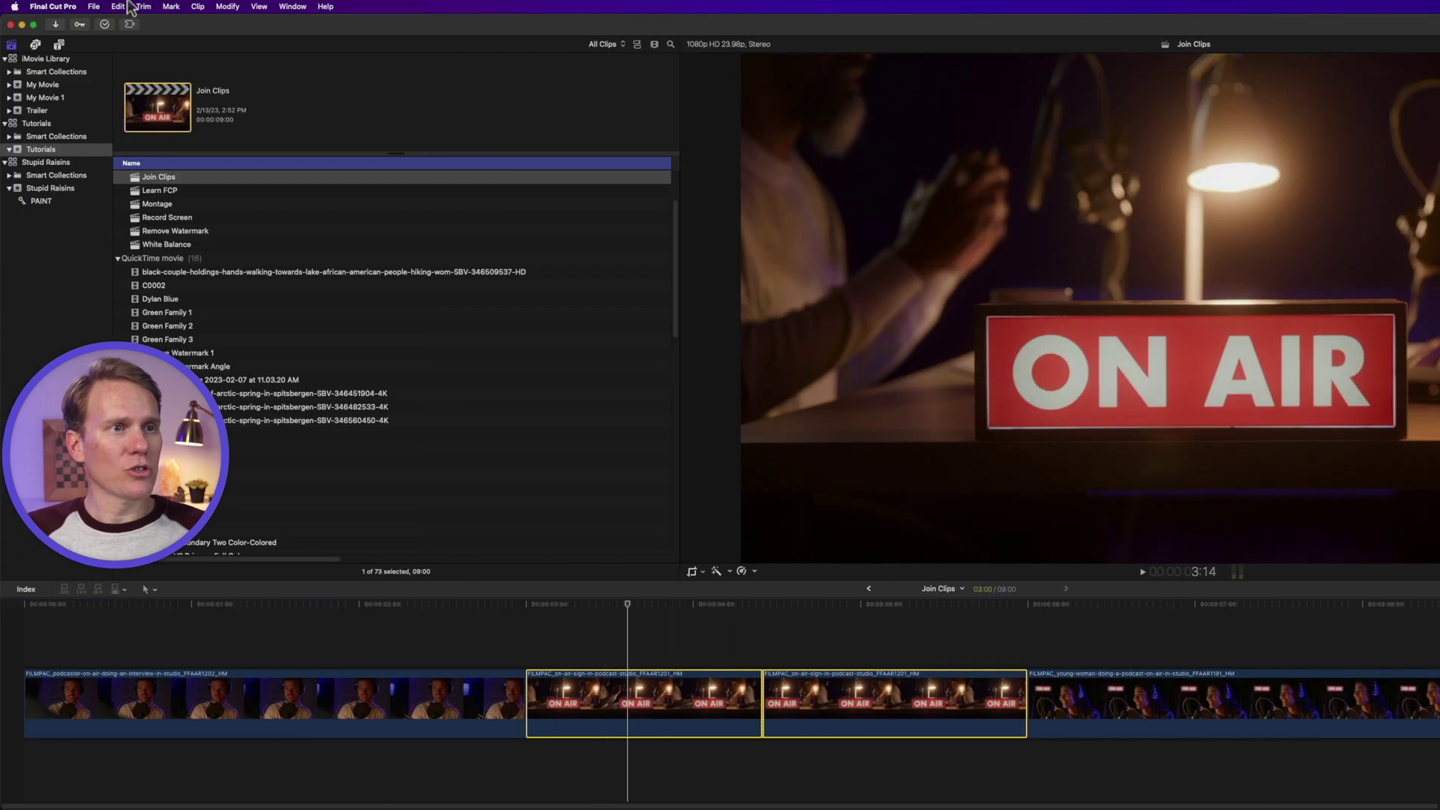
# Join the two ON AIR clips with Trim > Join Clips, then select it with the following clip.
pyautogui.click(139, 7)
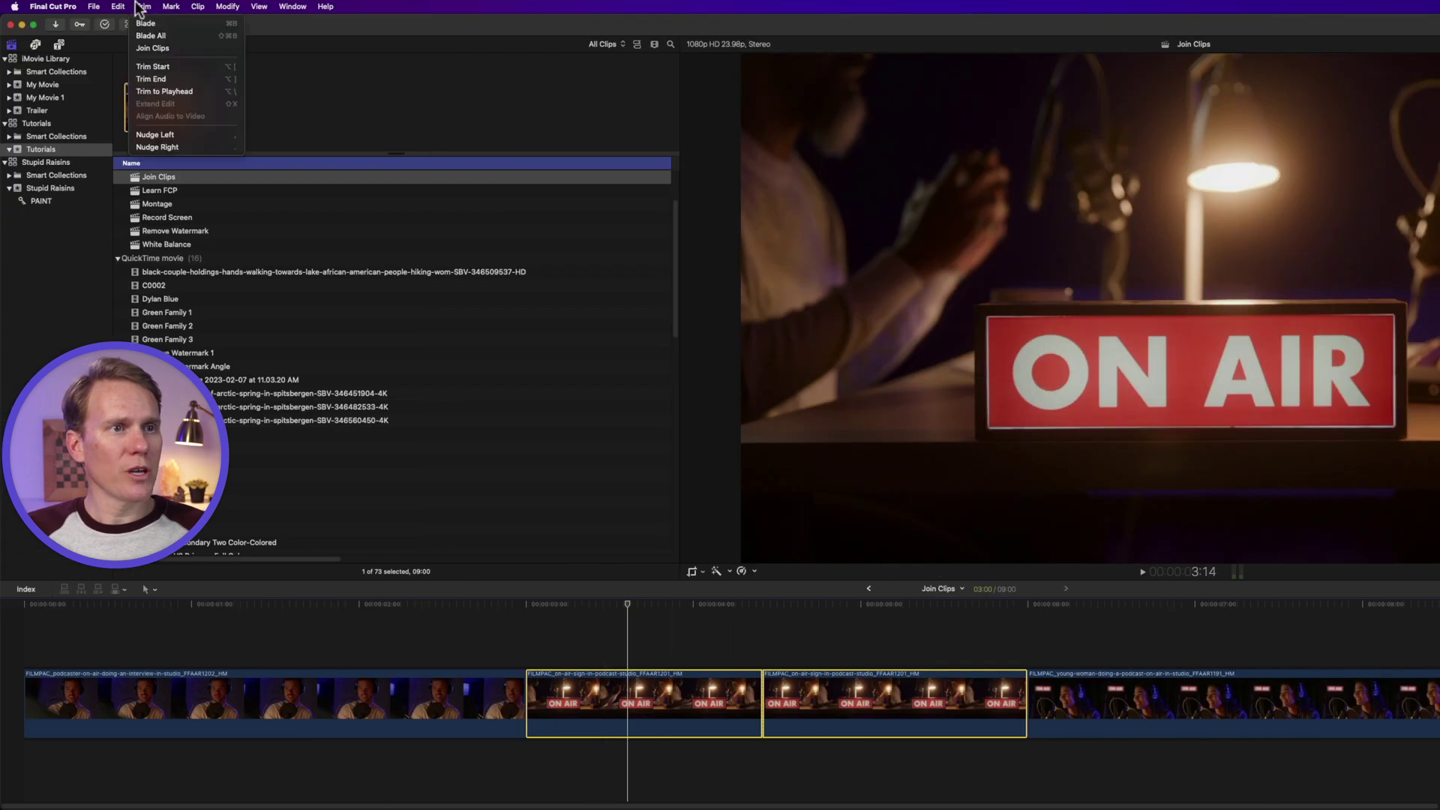
pyautogui.click(186, 50)
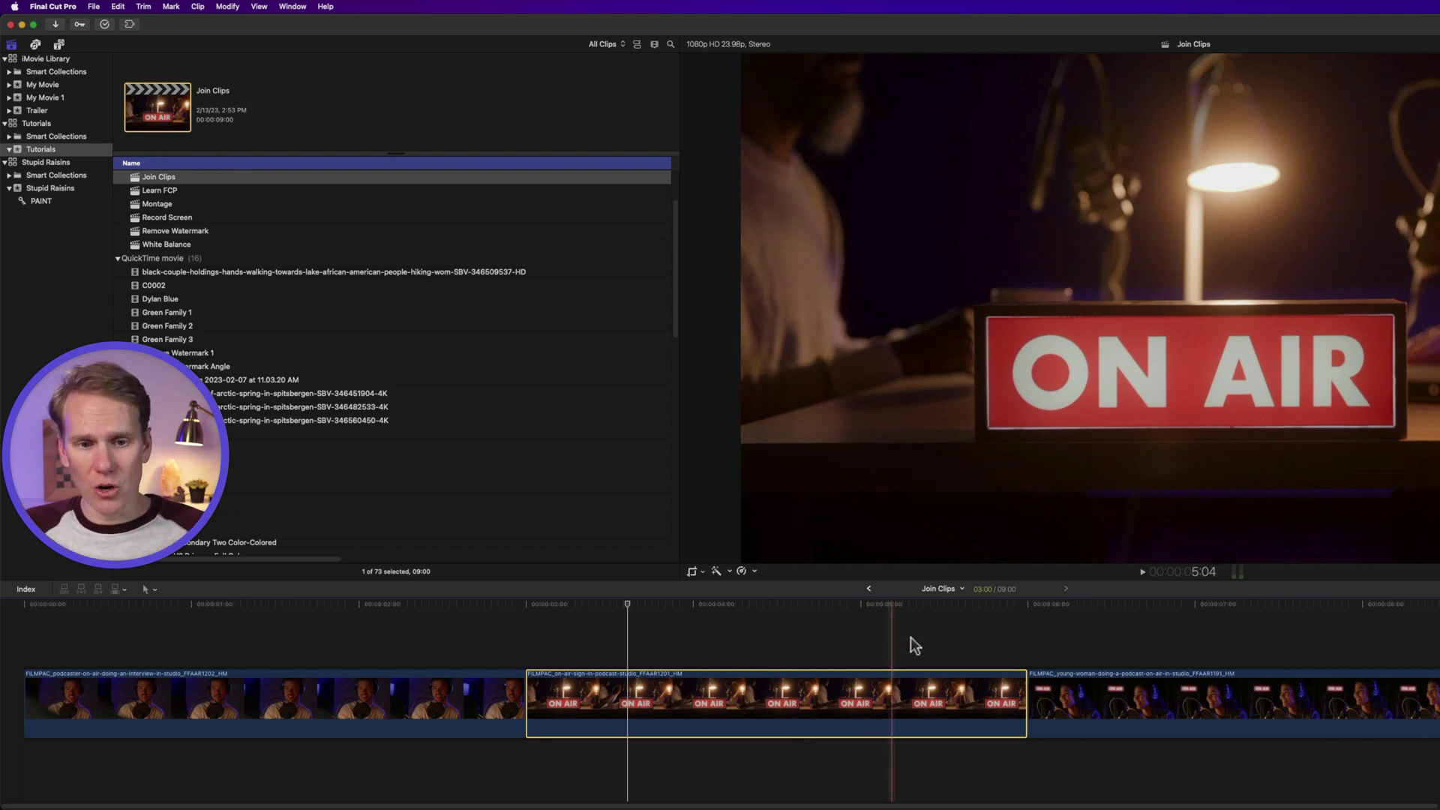
pyautogui.moveTo(926, 636); pyautogui.dragTo(1143, 709)
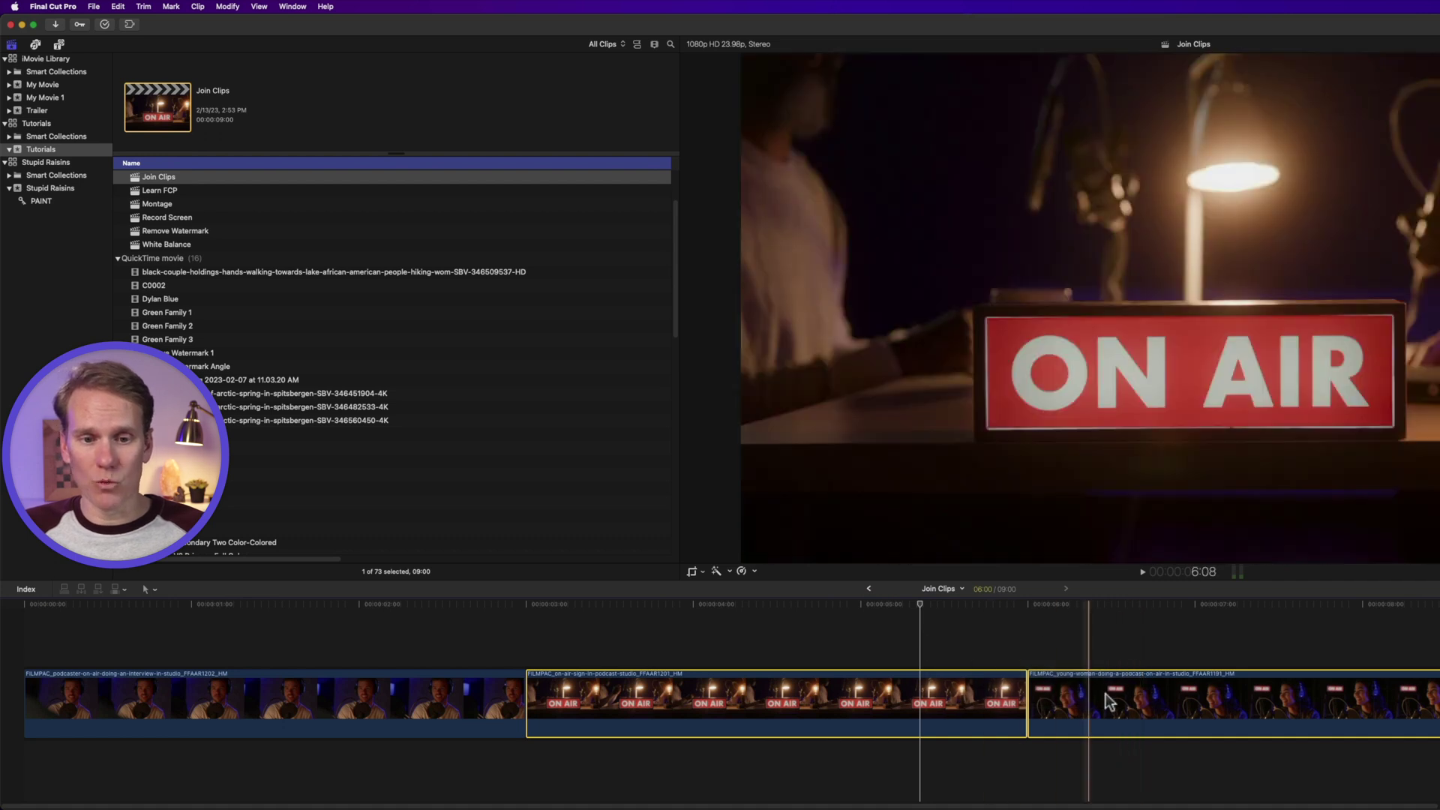
pyautogui.click(143, 6)
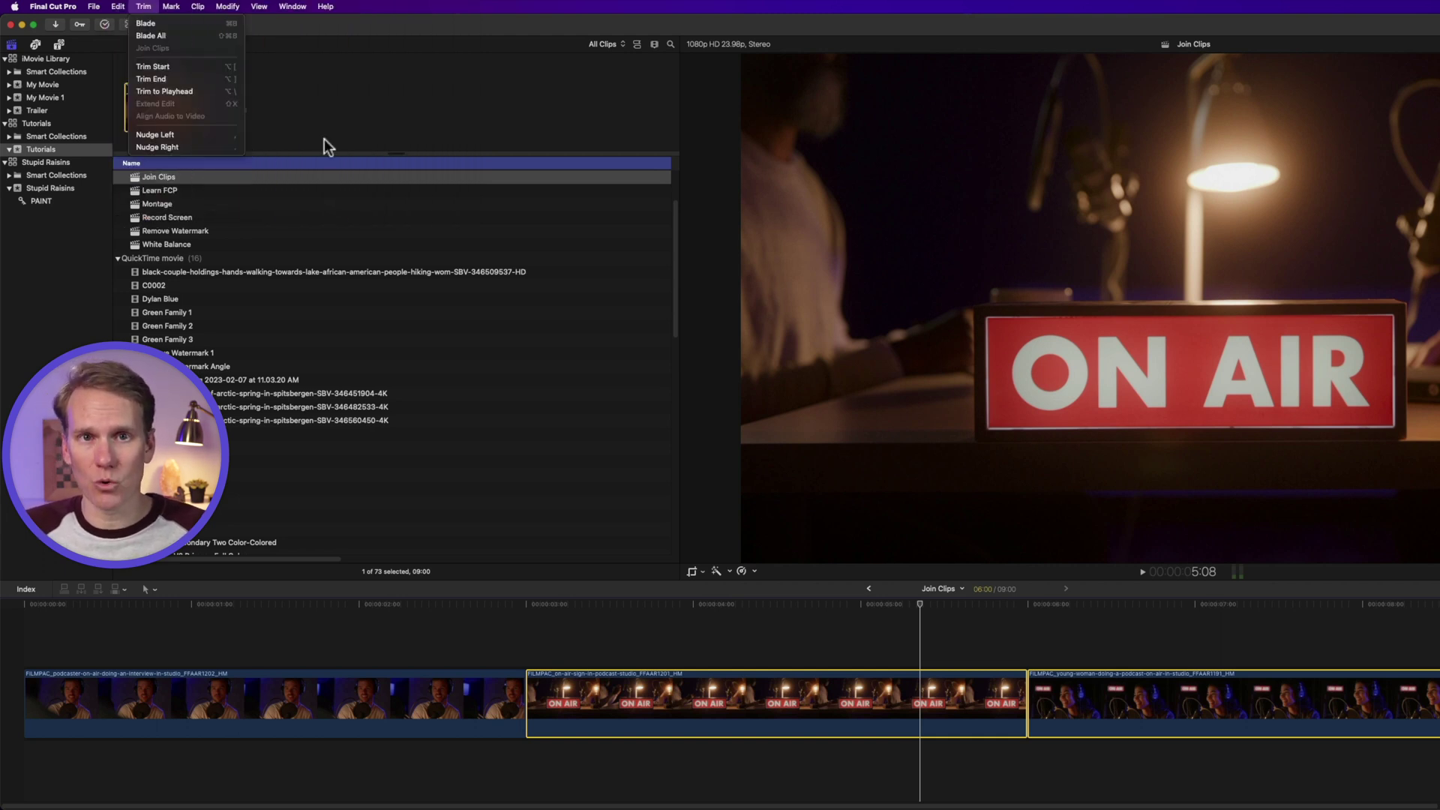
pyautogui.click(942, 627)
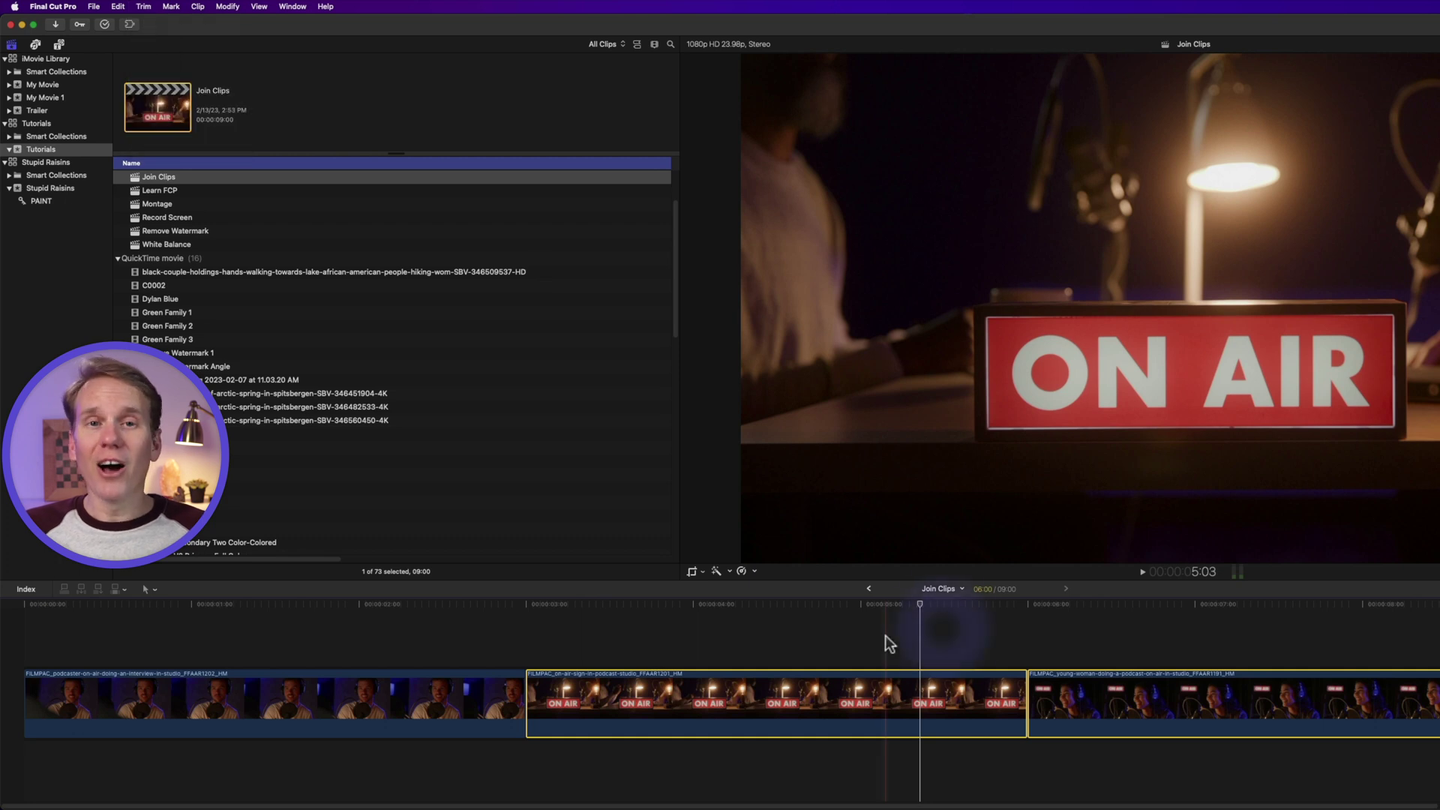
pyautogui.click(804, 636)
pyautogui.click(773, 636)
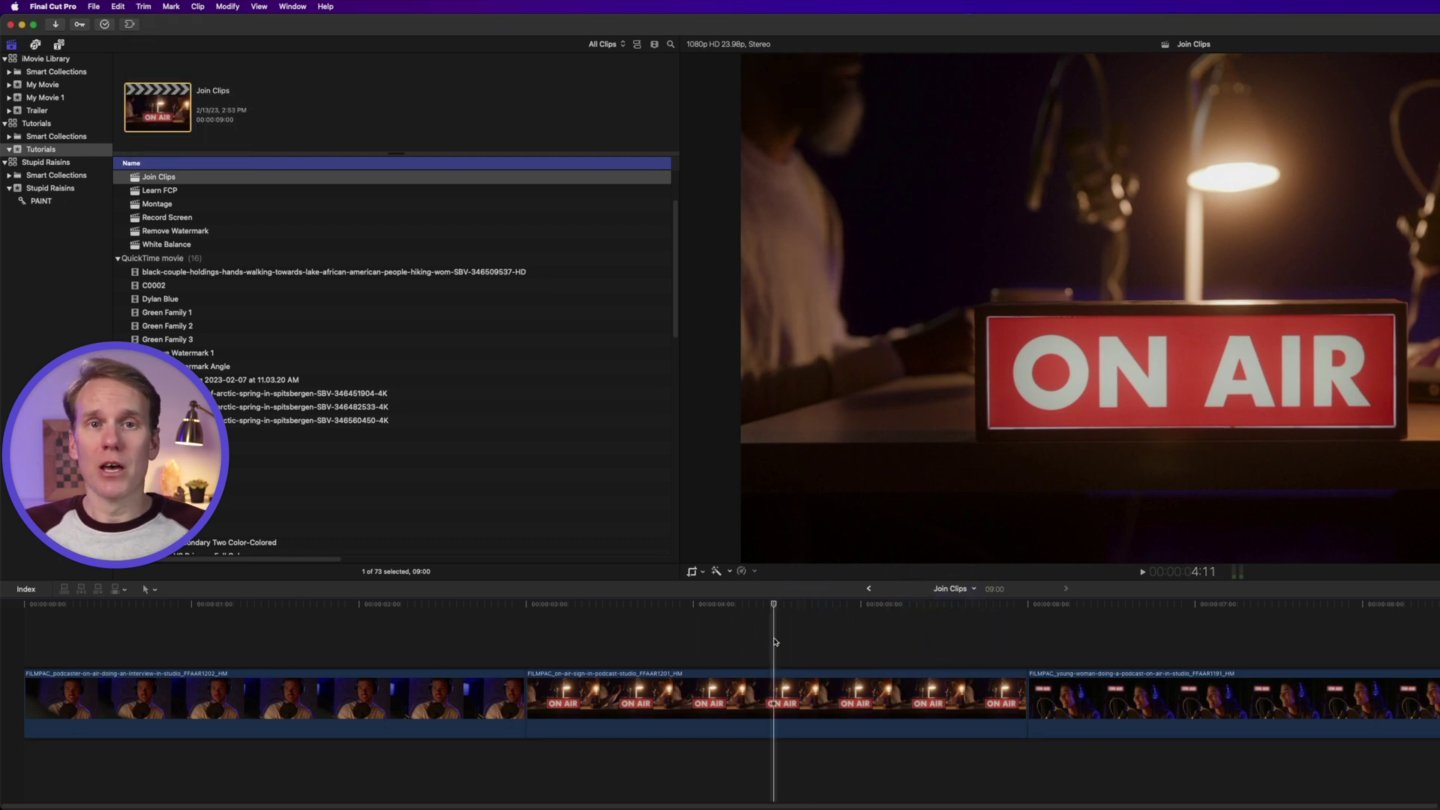
# Split the ON AIR clip at the playhead and slip the footage in both halves.
pyautogui.click(775, 684)
pyautogui.press('super+b')
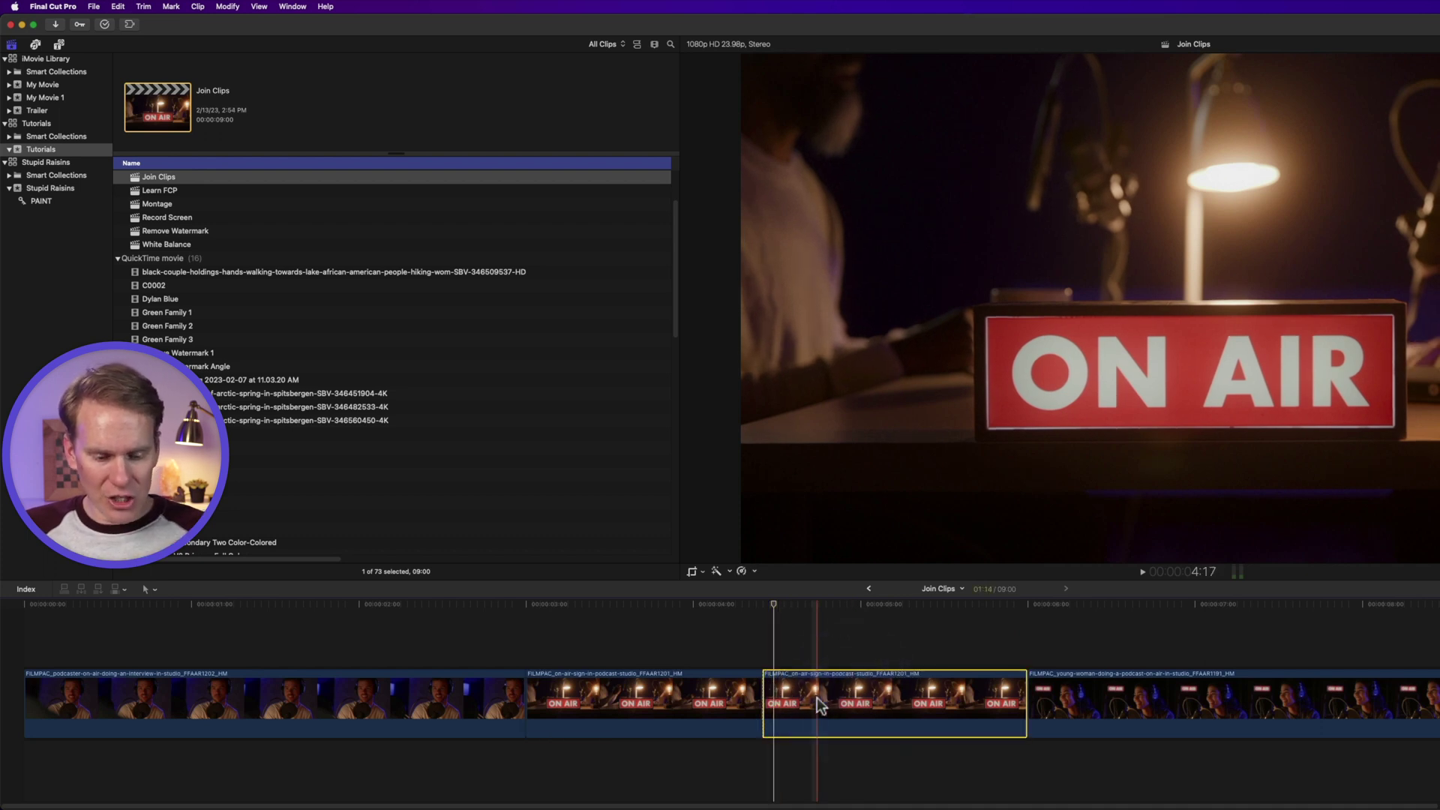
pyautogui.moveTo(818, 703); pyautogui.dragTo(1022, 688)
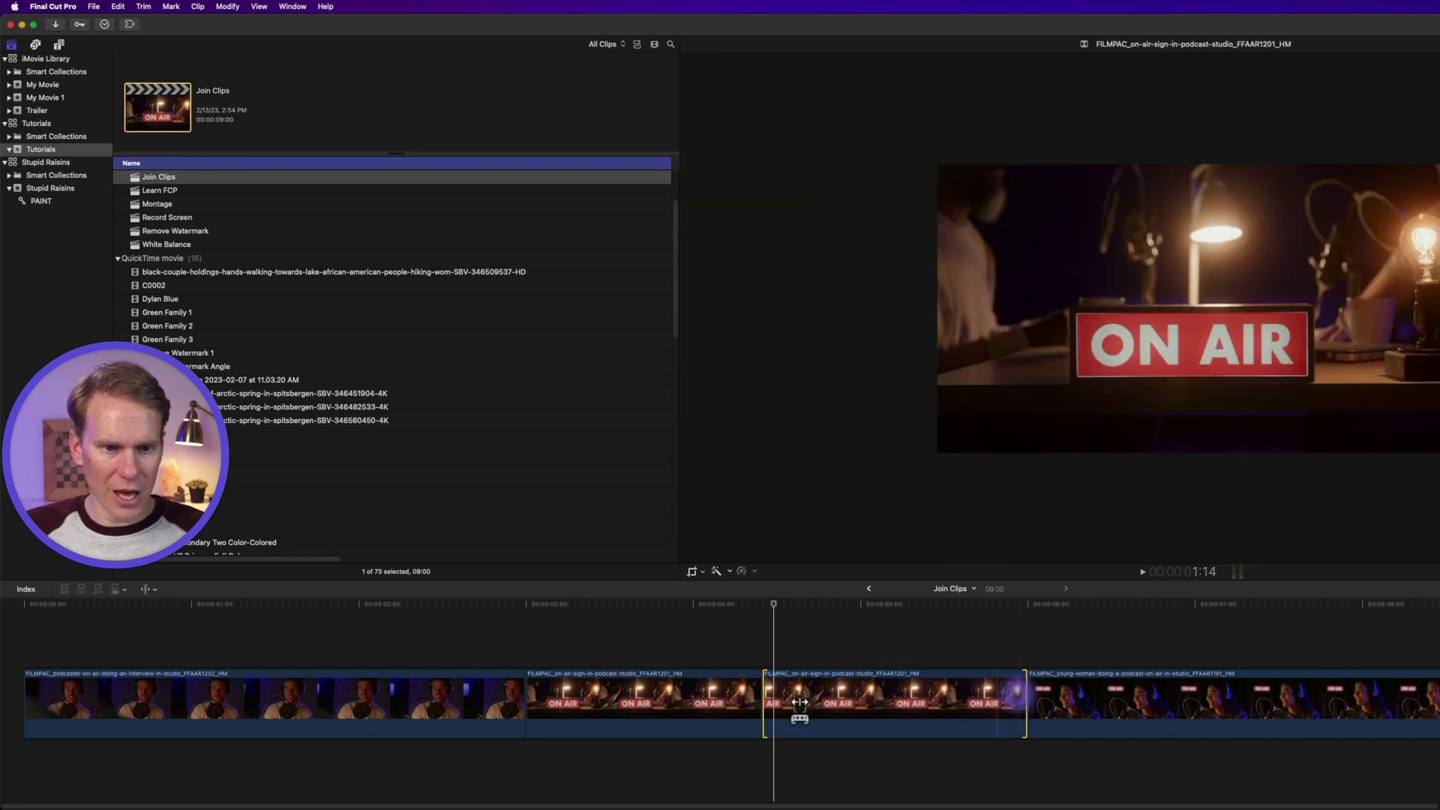
pyautogui.moveTo(743, 701); pyautogui.dragTo(656, 705)
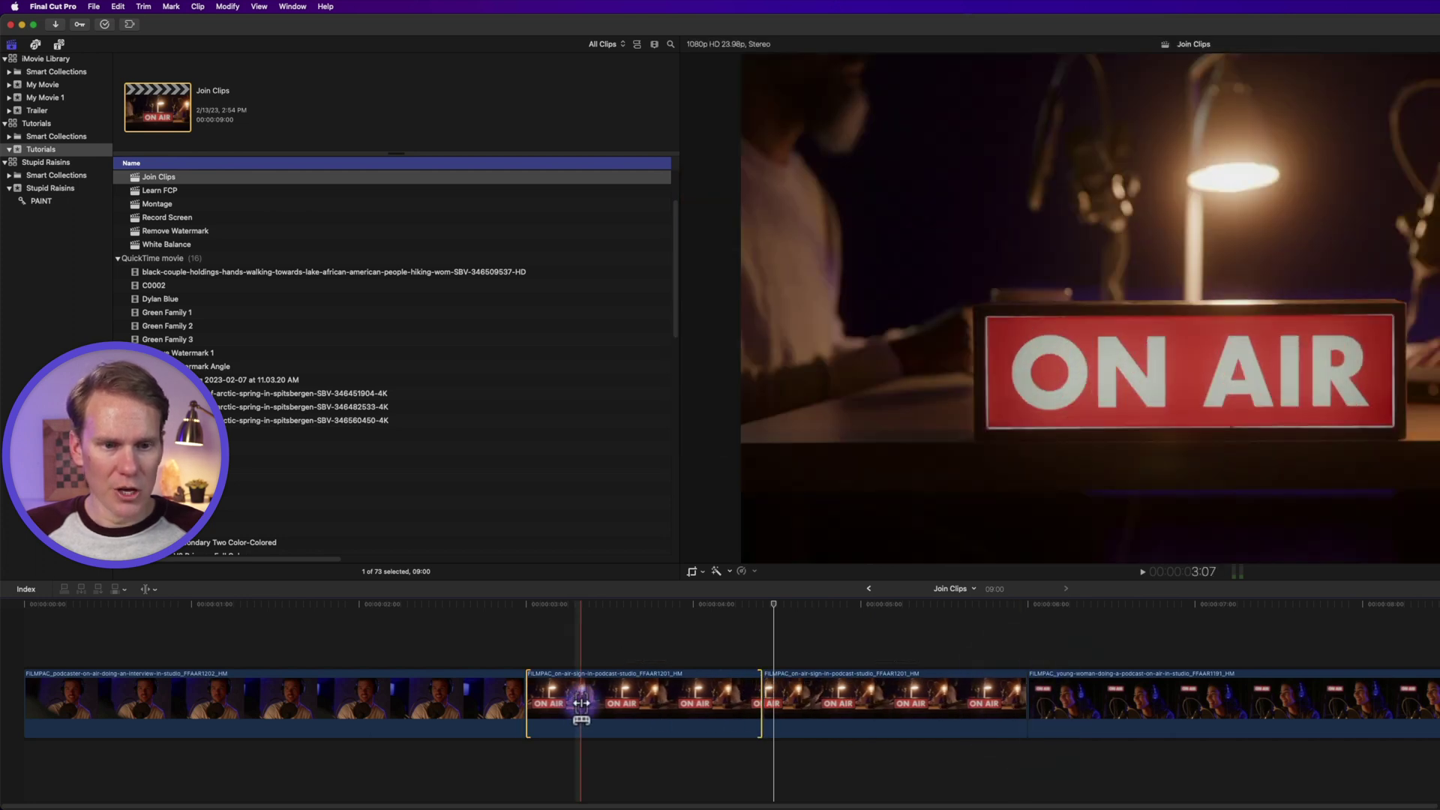
pyautogui.press('a')
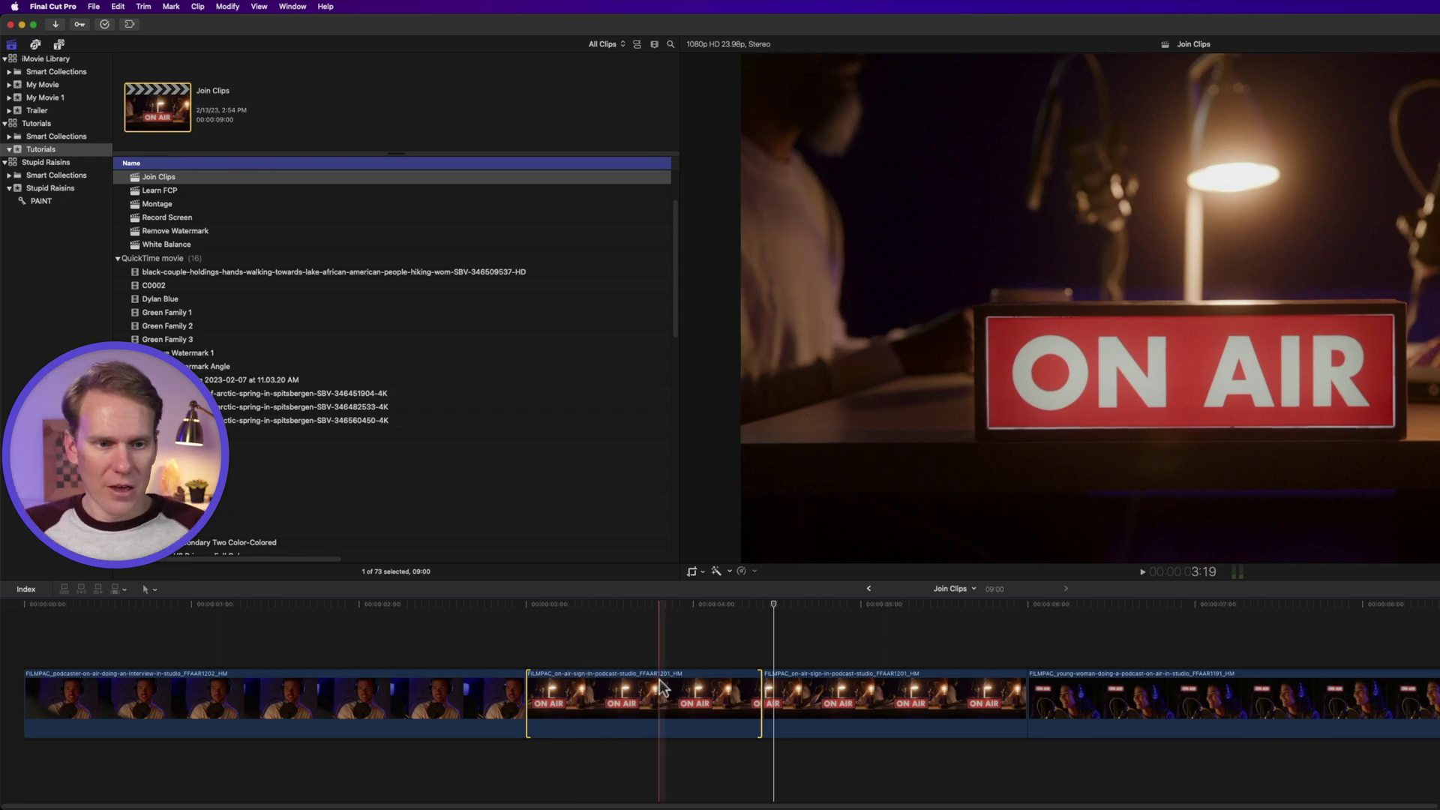
# Select both ON AIR pieces and check the Trim menu, where joining is unavailable.
pyautogui.moveTo(665, 649); pyautogui.dragTo(791, 709)
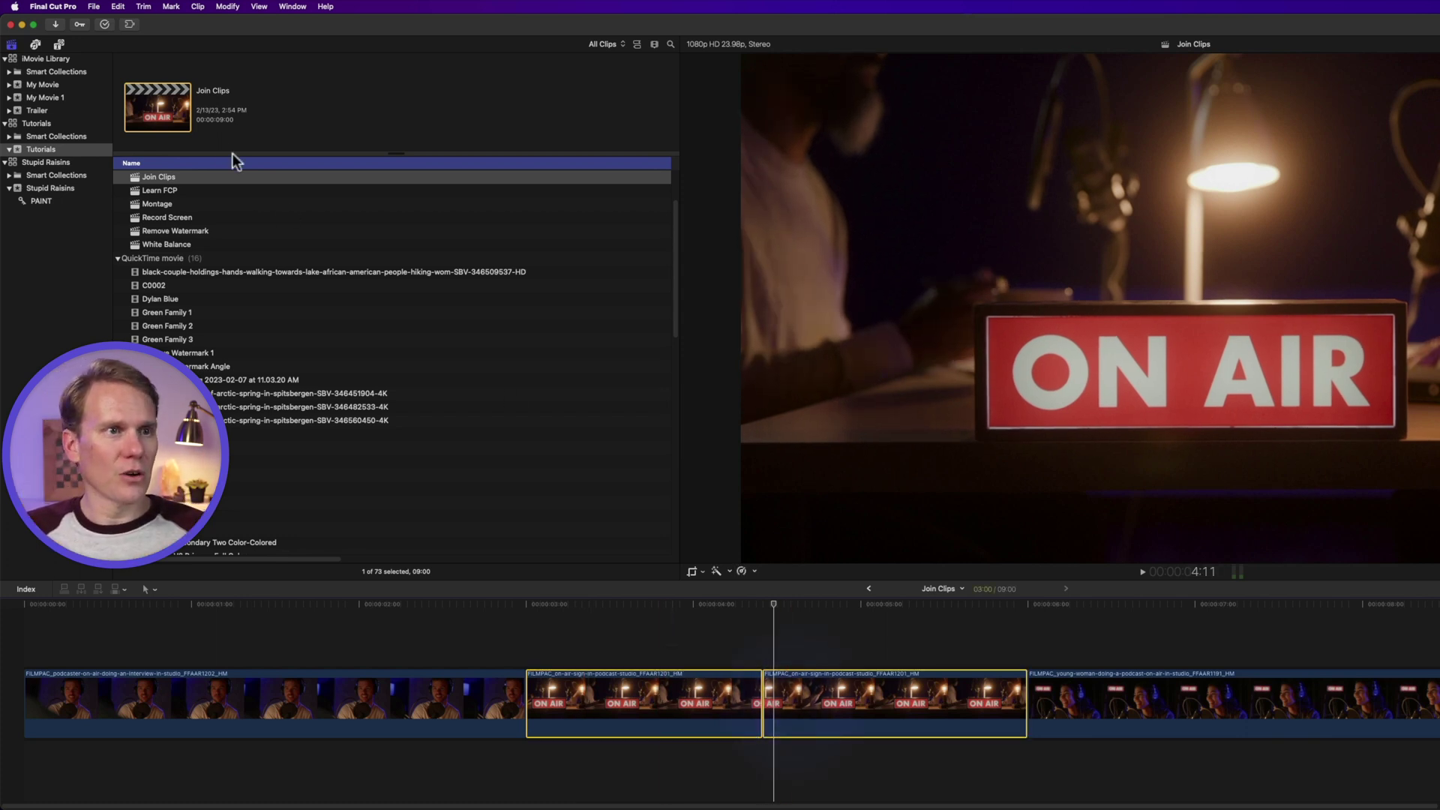
pyautogui.click(147, 7)
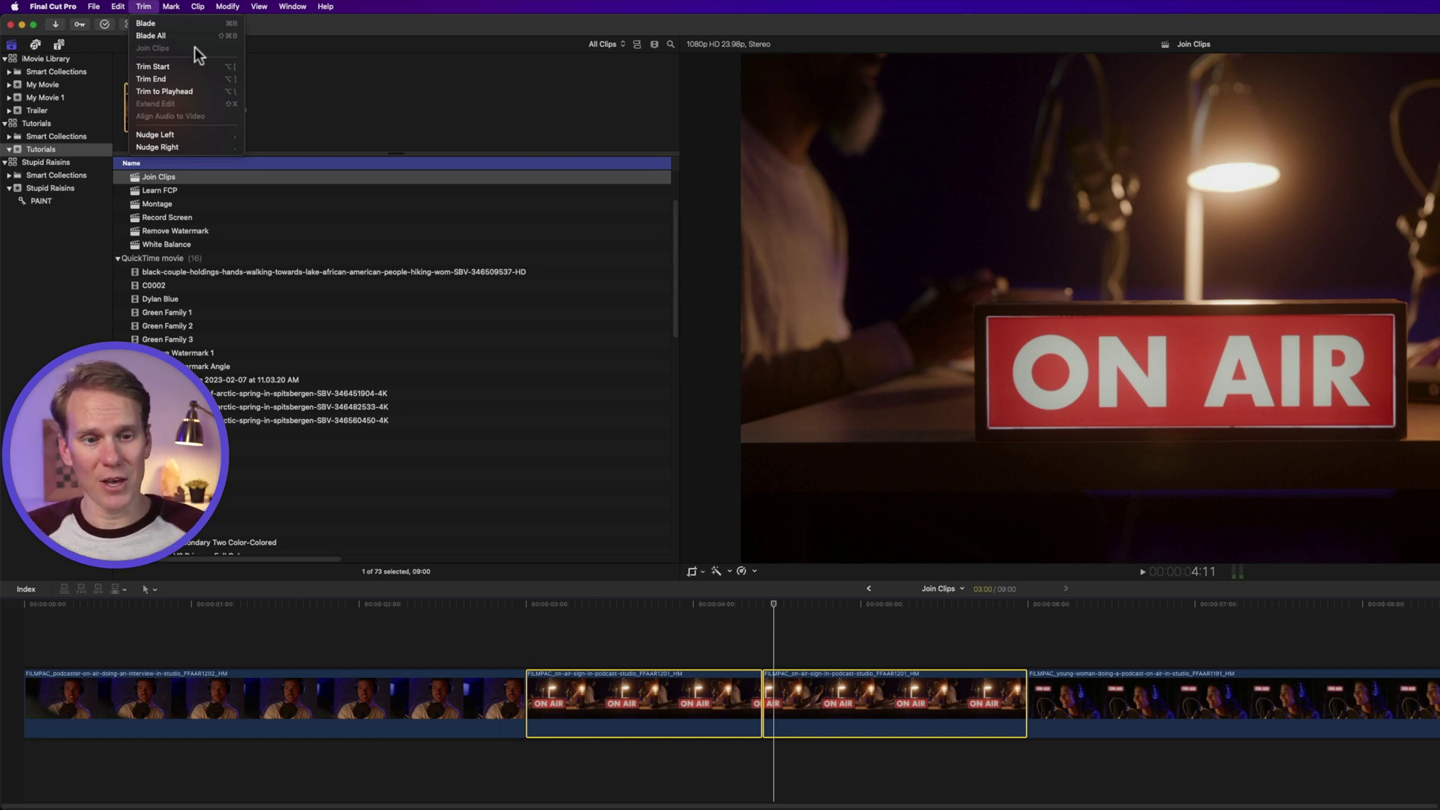
pyautogui.click(684, 588)
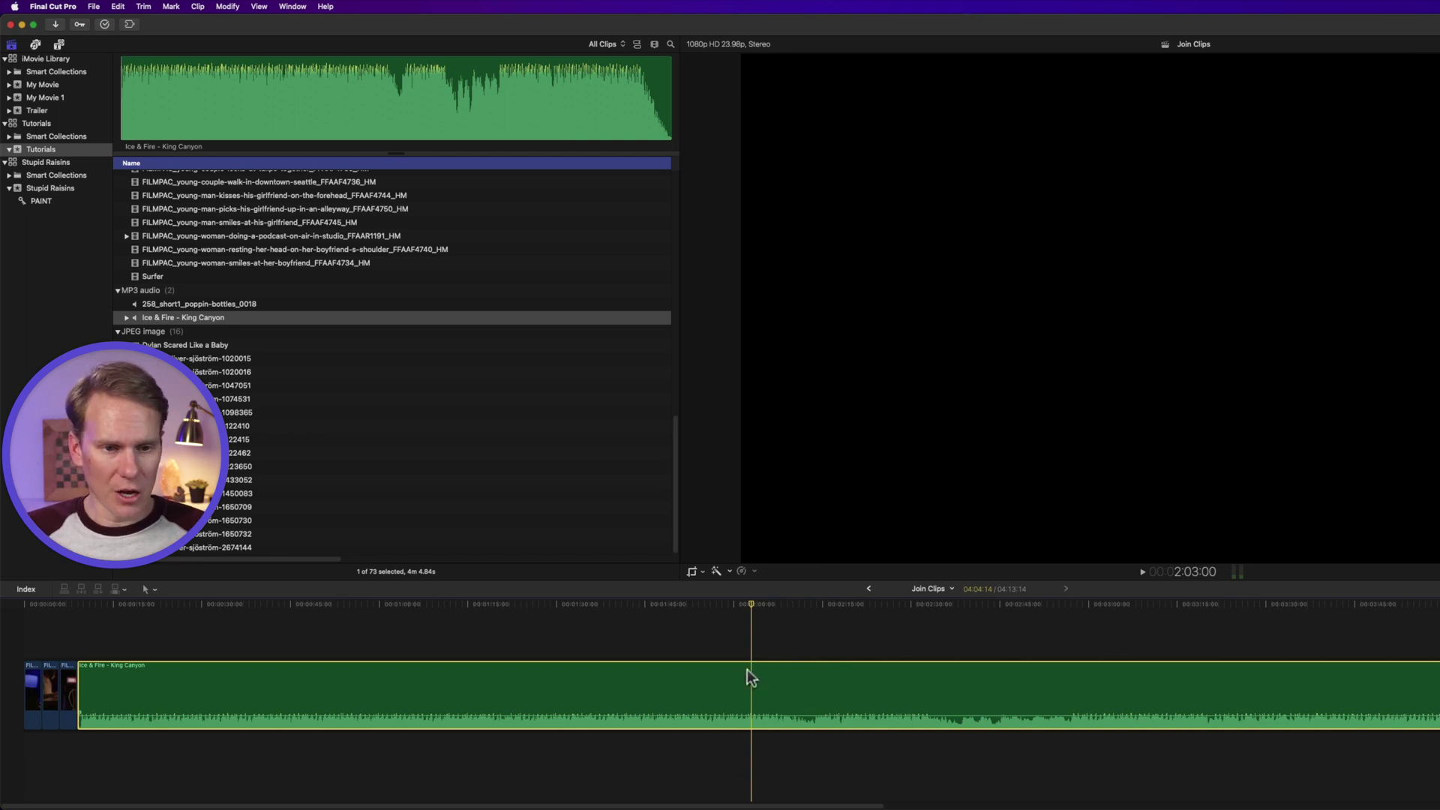
# Split the Ice & Fire - King Canyon music clip at the playhead and rejoin both pieces.
pyautogui.press('super+b')
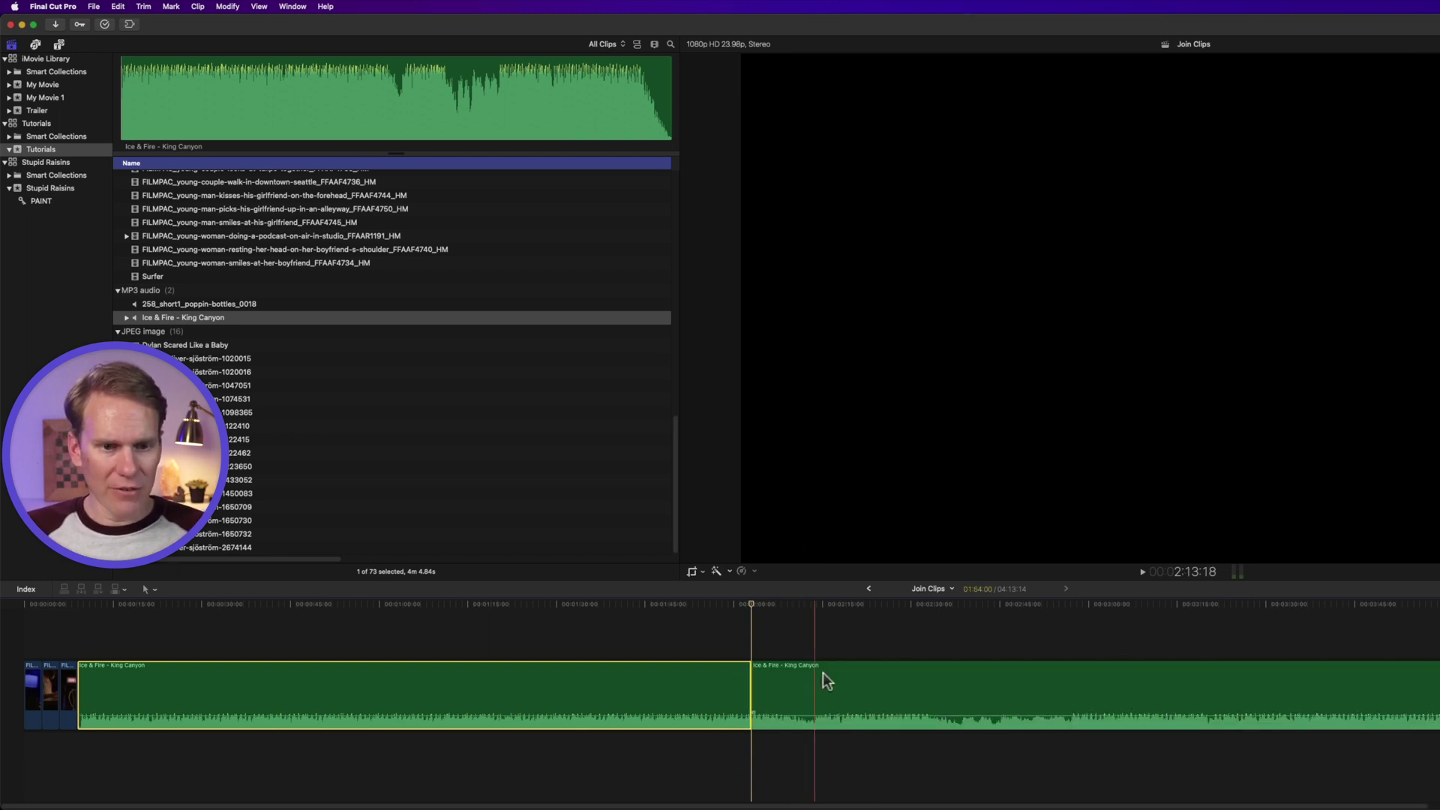
pyautogui.click(823, 673)
pyautogui.click(654, 688)
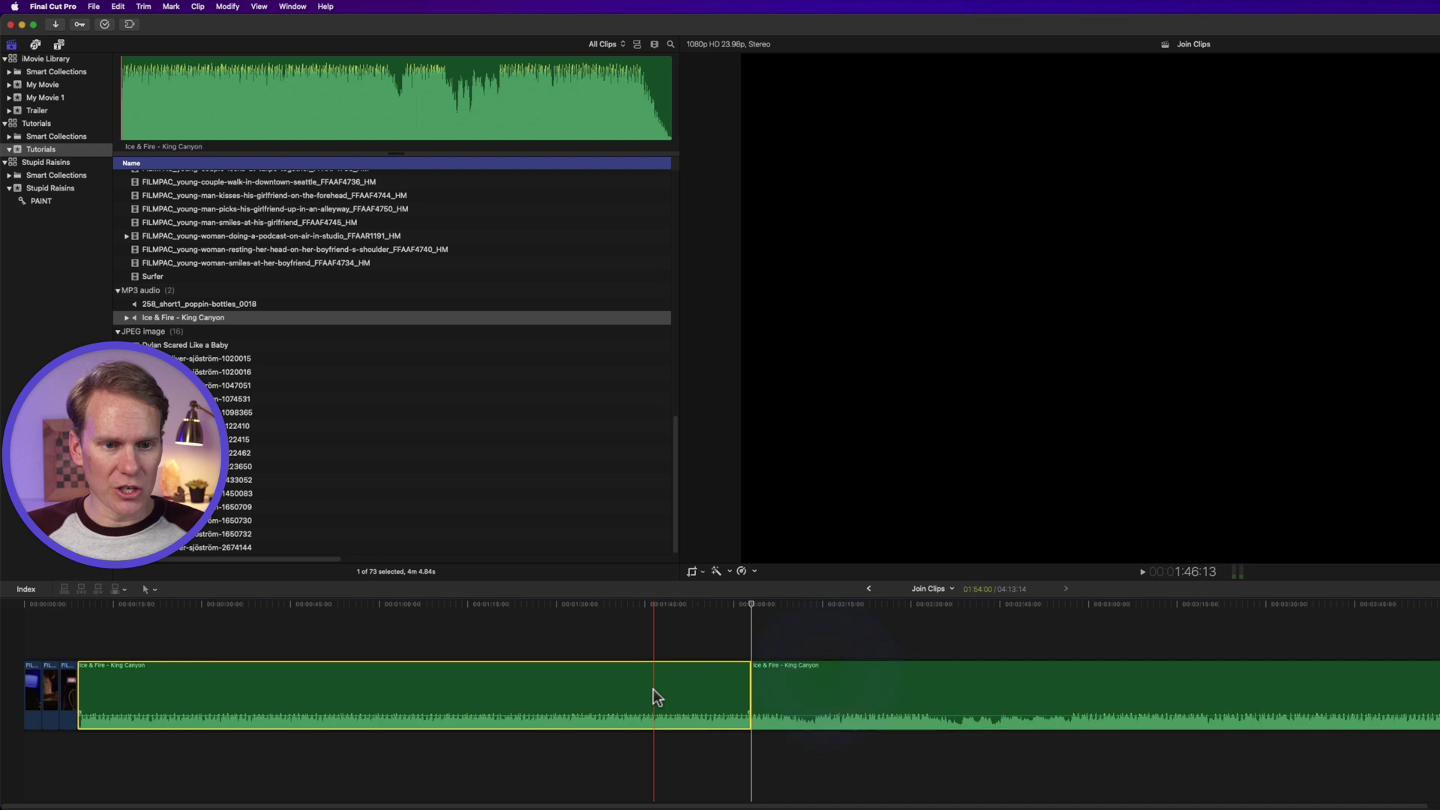
pyautogui.keyDown('super'); pyautogui.click(801, 683); pyautogui.keyUp('super')
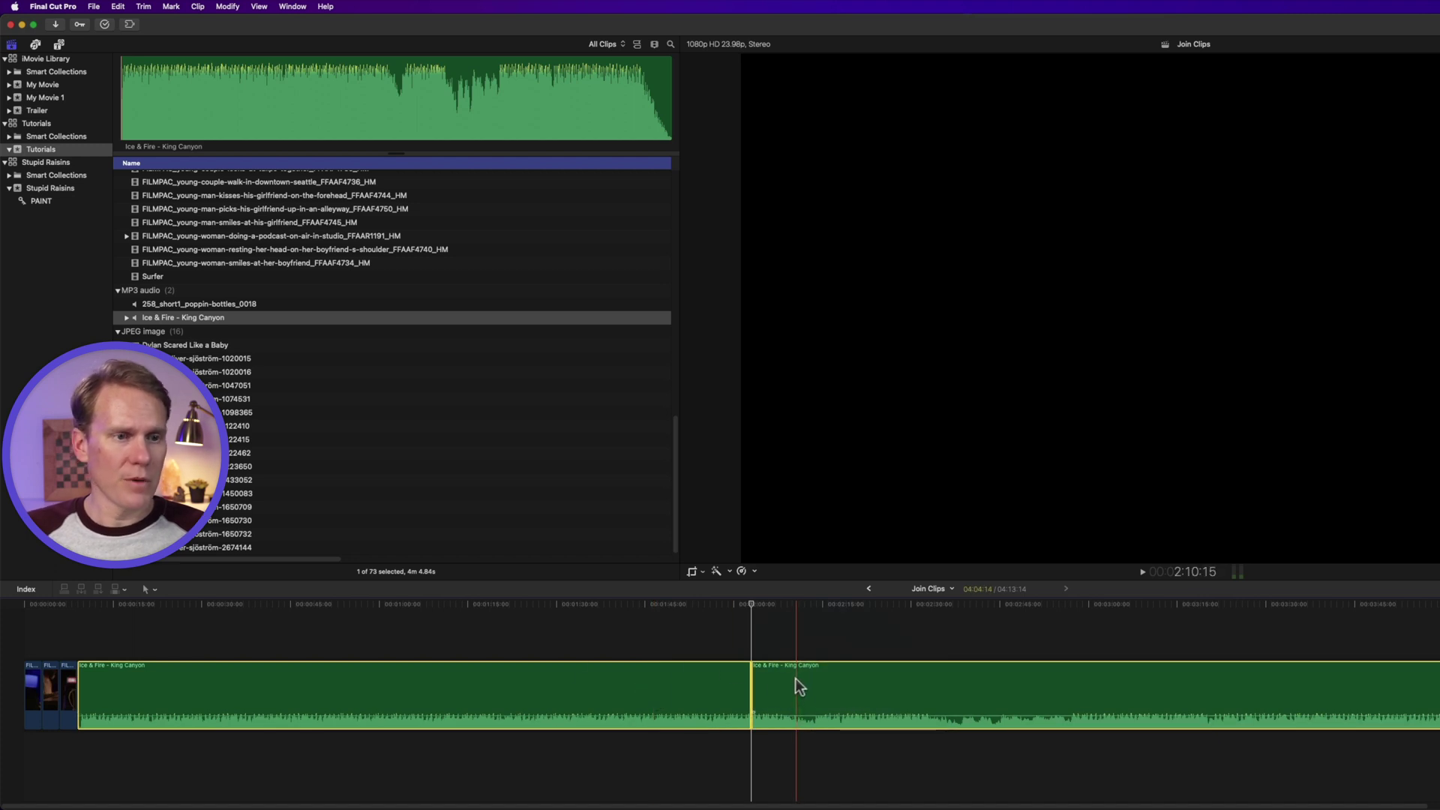
pyautogui.click(142, 7)
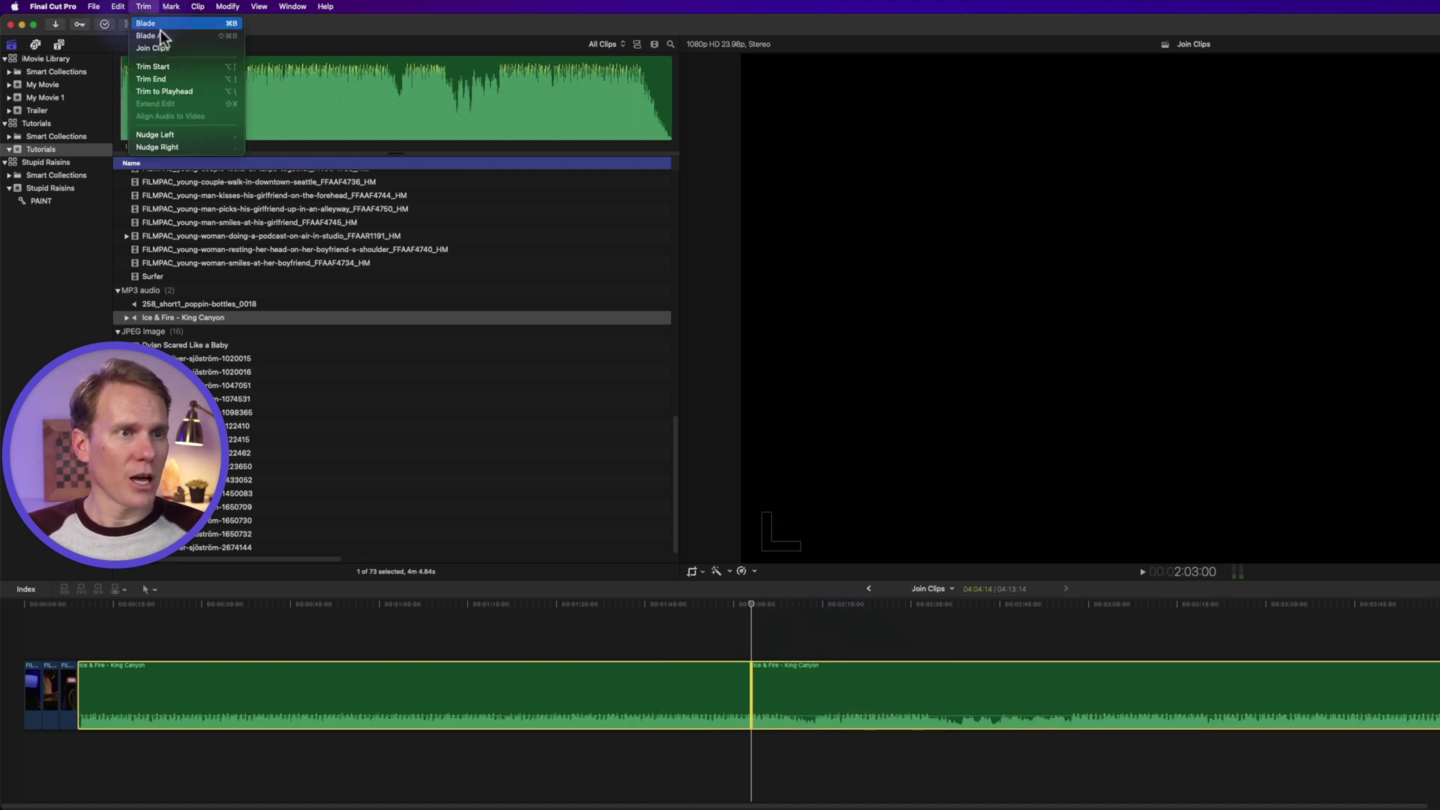
pyautogui.click(185, 49)
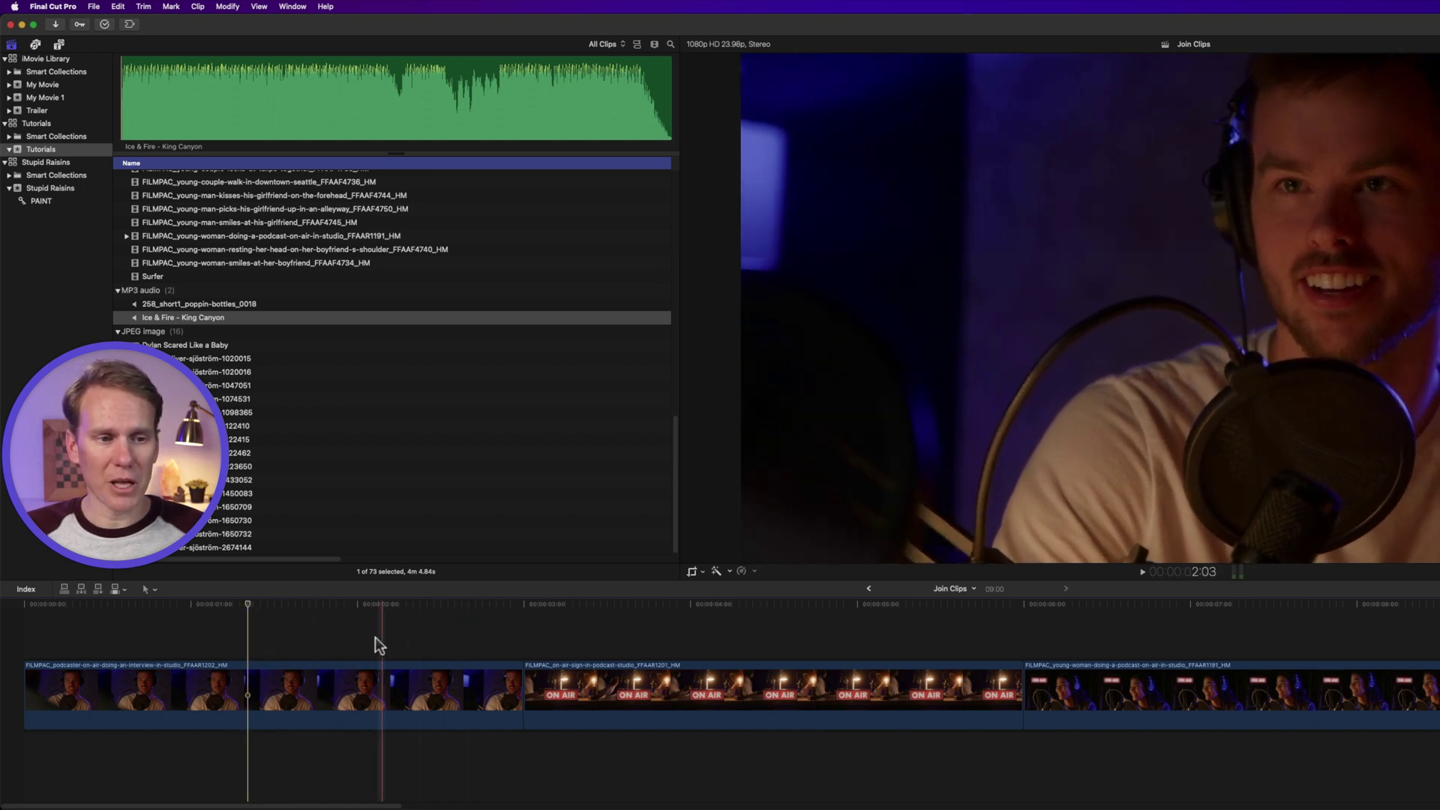
pyautogui.press('s')
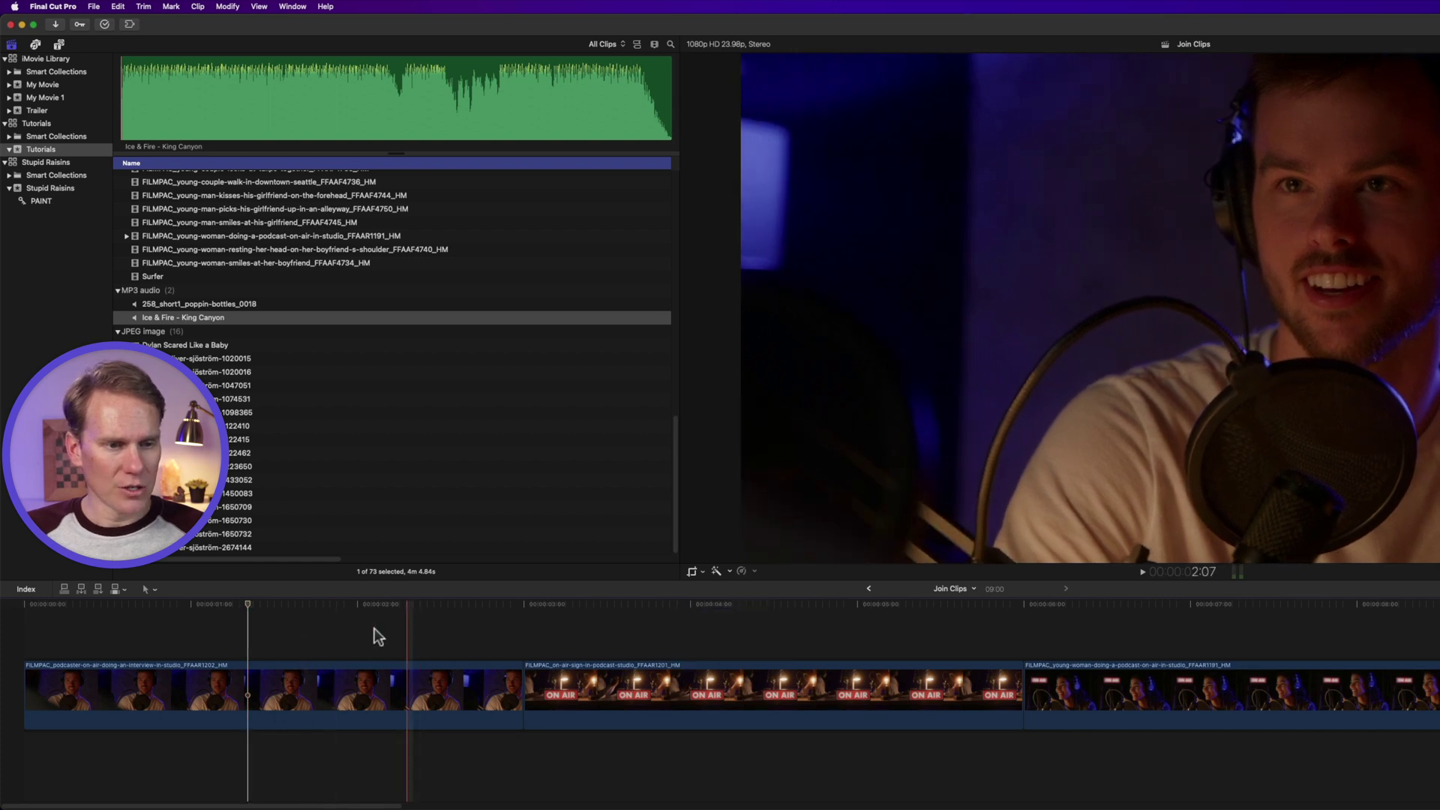
pyautogui.press('s')
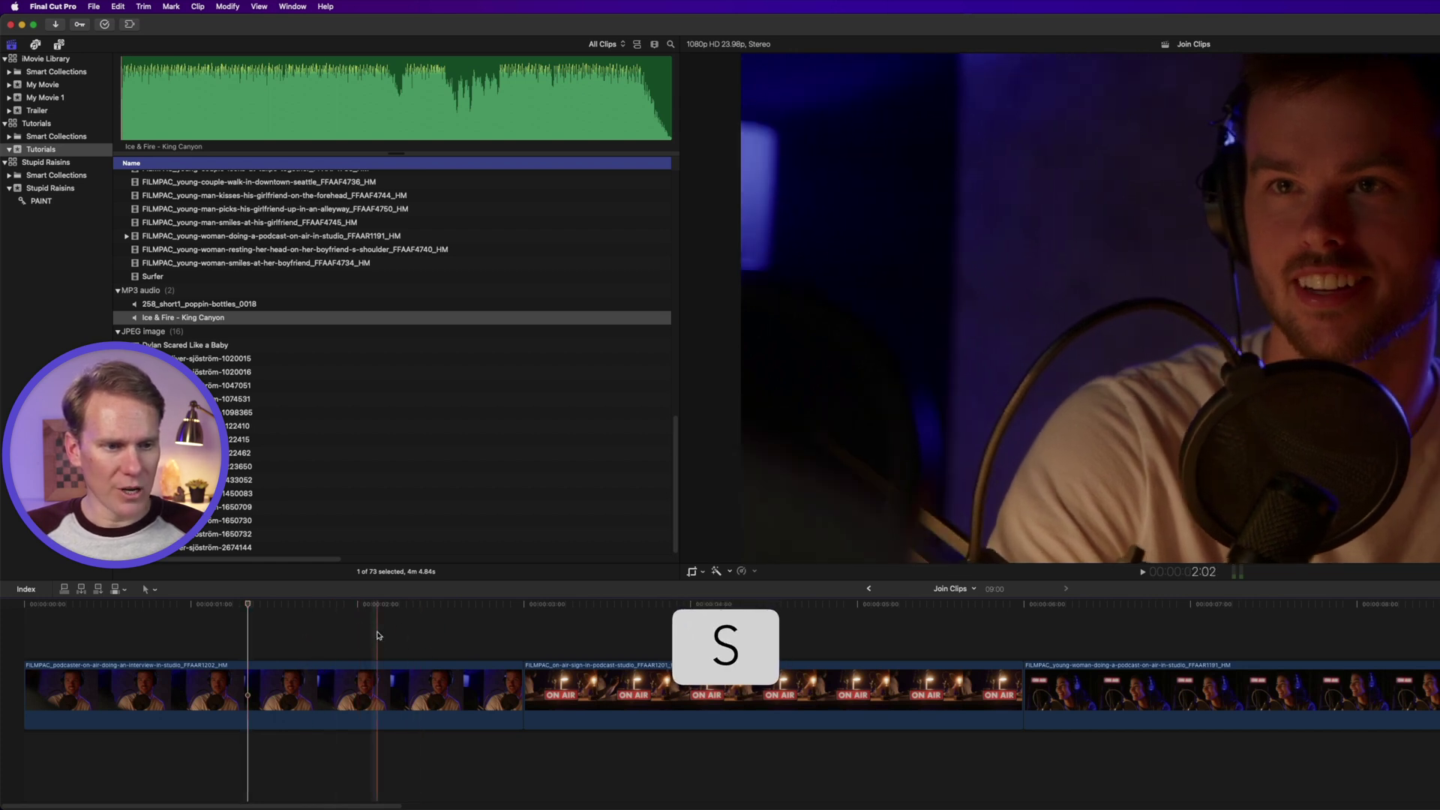
pyautogui.press('Home')
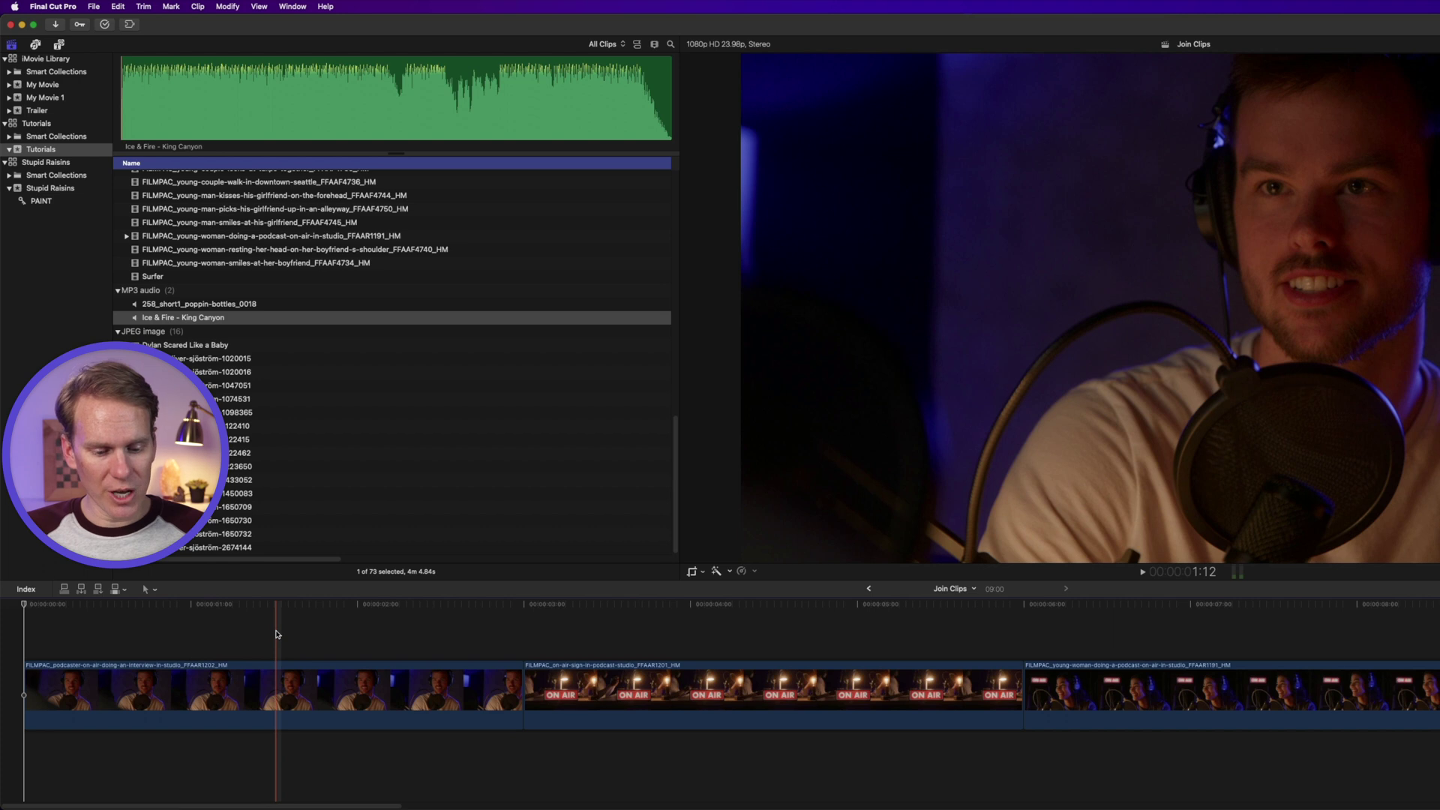
pyautogui.press('super+b')
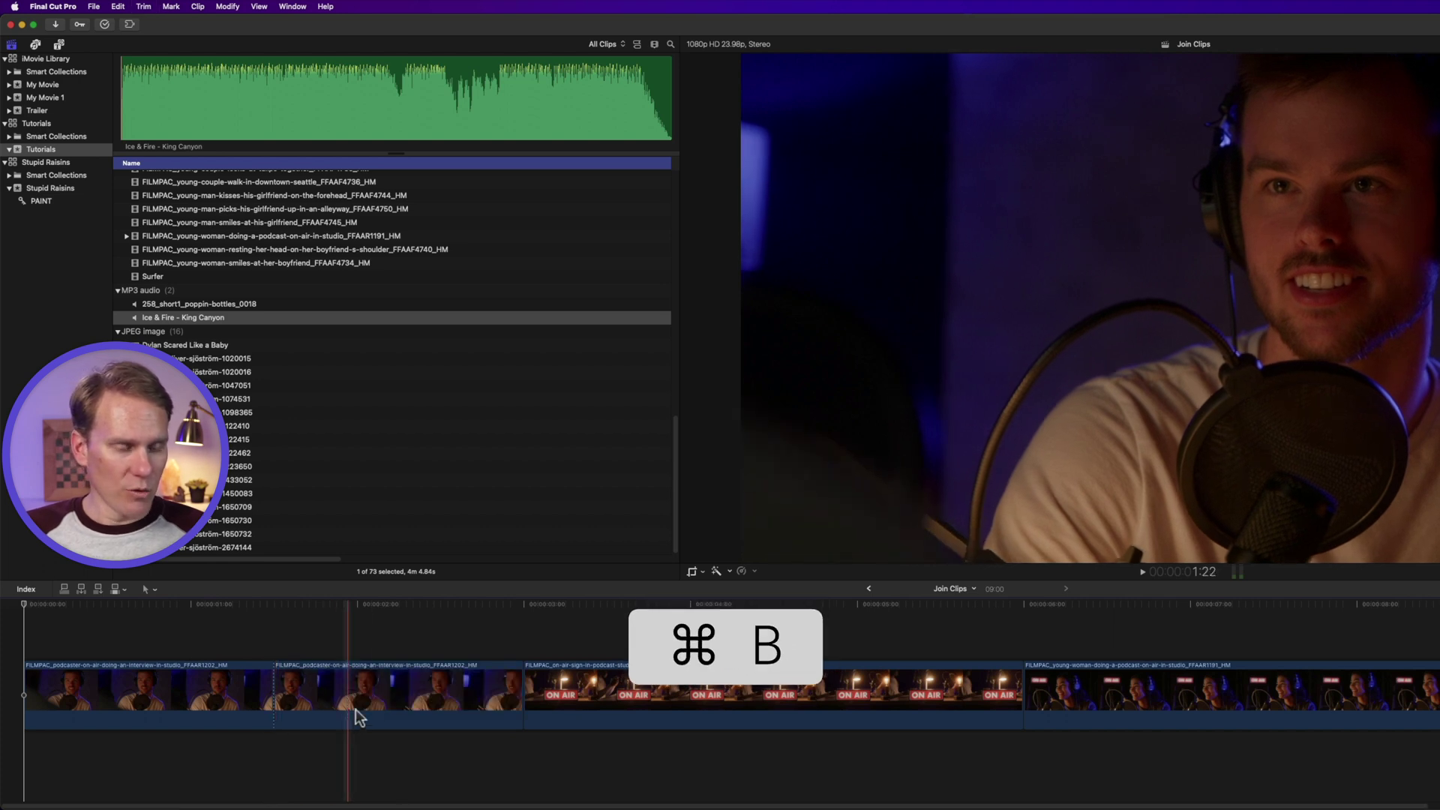
pyautogui.click(378, 700)
pyautogui.click(221, 700)
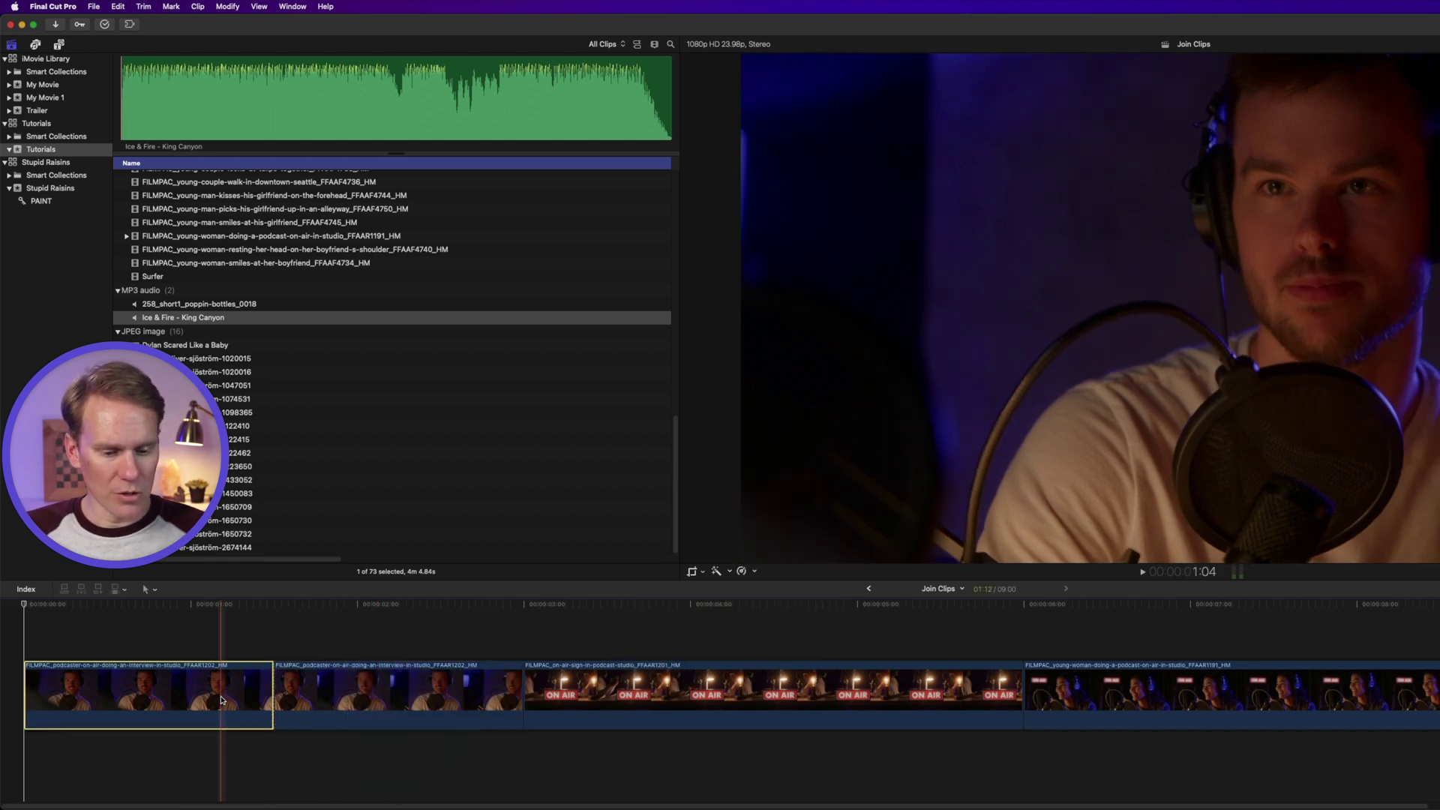
pyautogui.press('super+z')
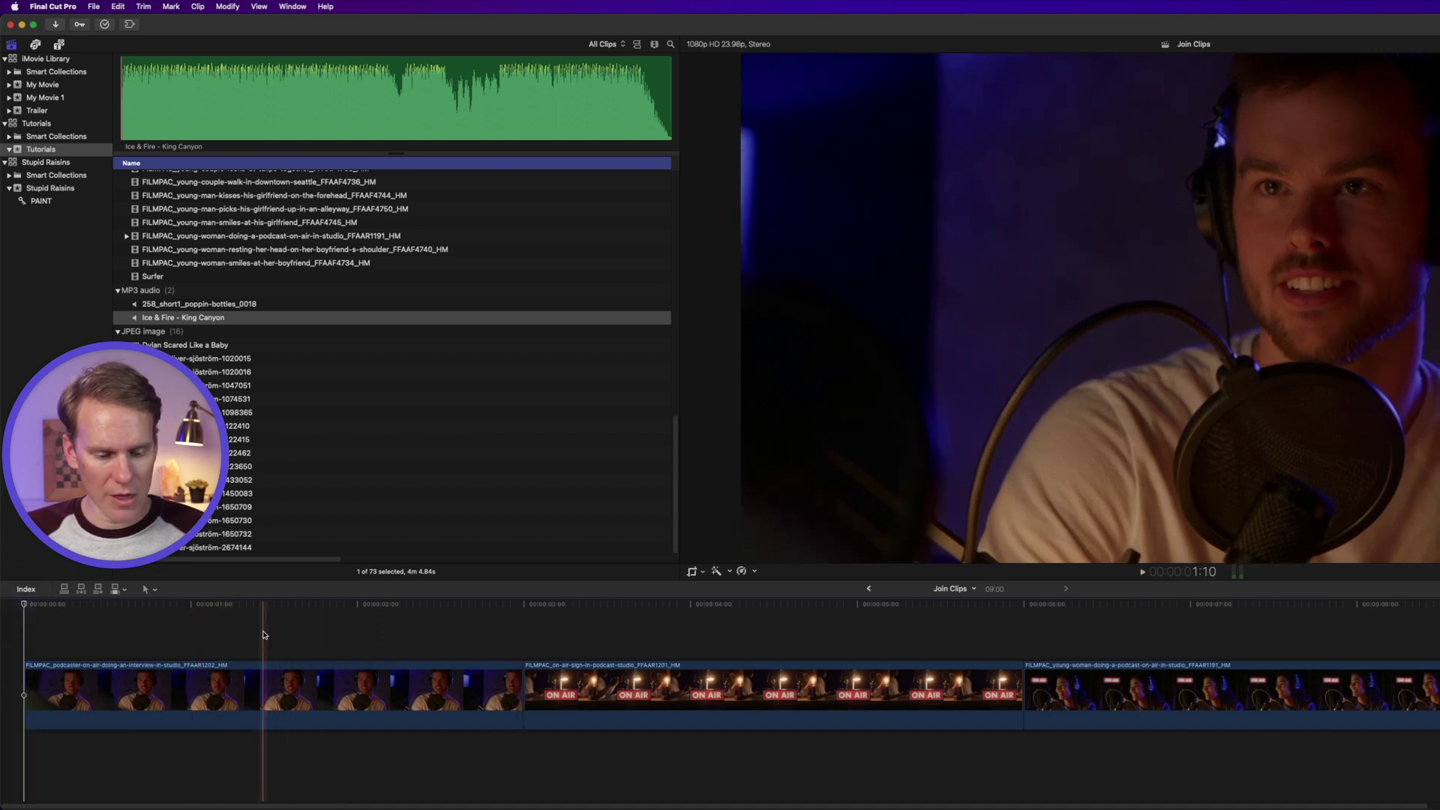
pyautogui.press('b')
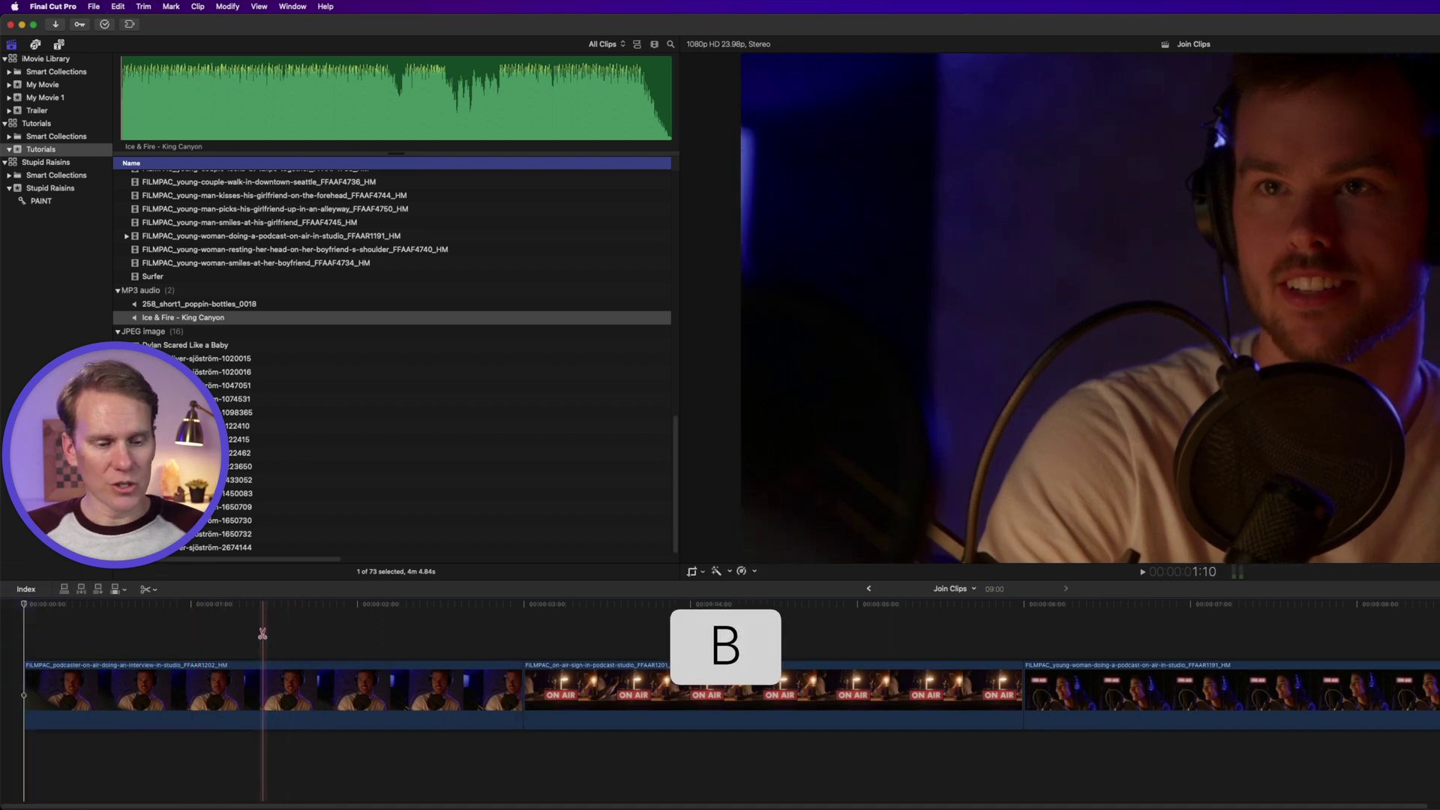
pyautogui.click(106, 691)
pyautogui.click(282, 690)
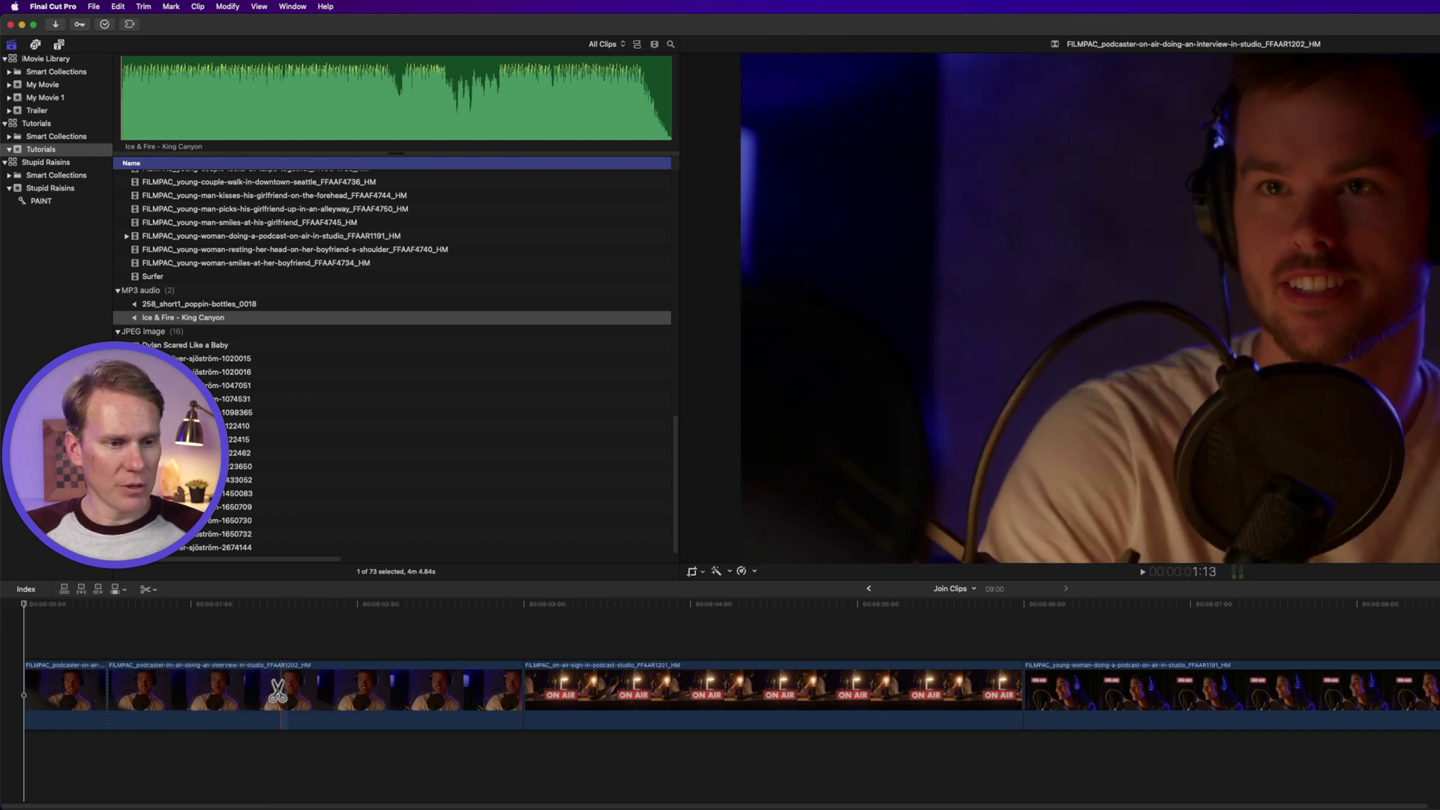
pyautogui.click(481, 688)
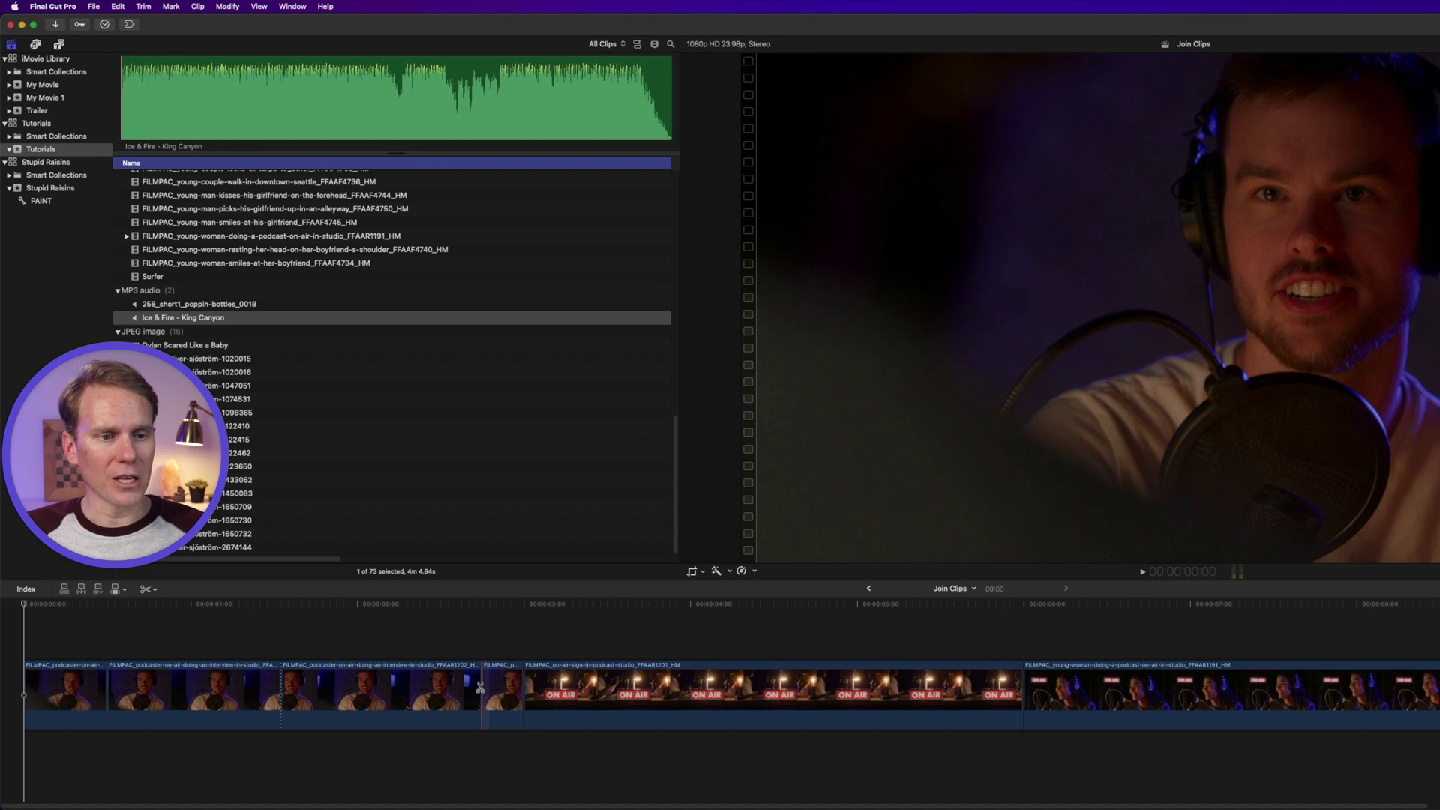
pyautogui.press('super+z')
pyautogui.press('super+z')
pyautogui.press('super+z')
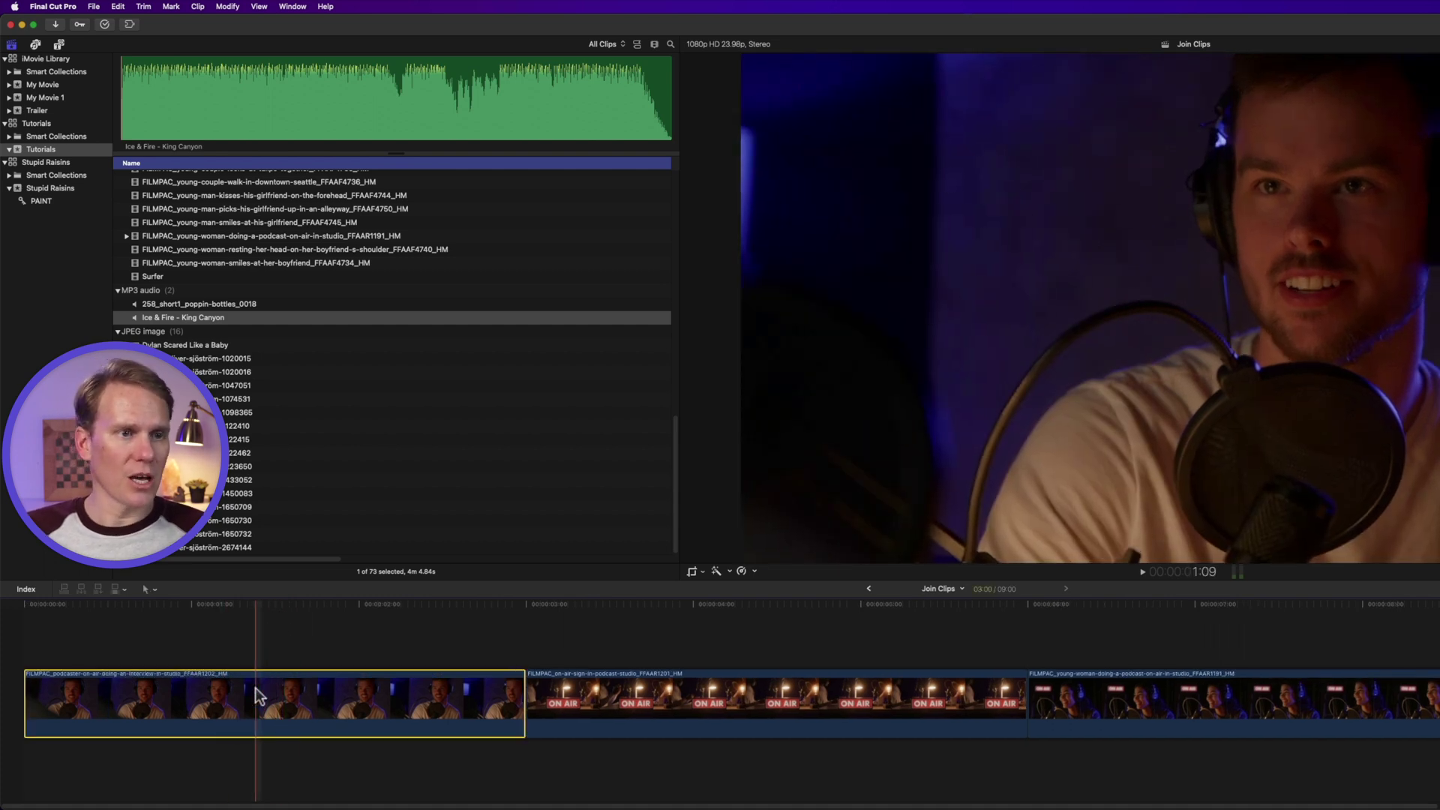
# Mark a 2:23 range of the two-woman podcast clip in the browser.
pyautogui.scroll(5, 317, 262)
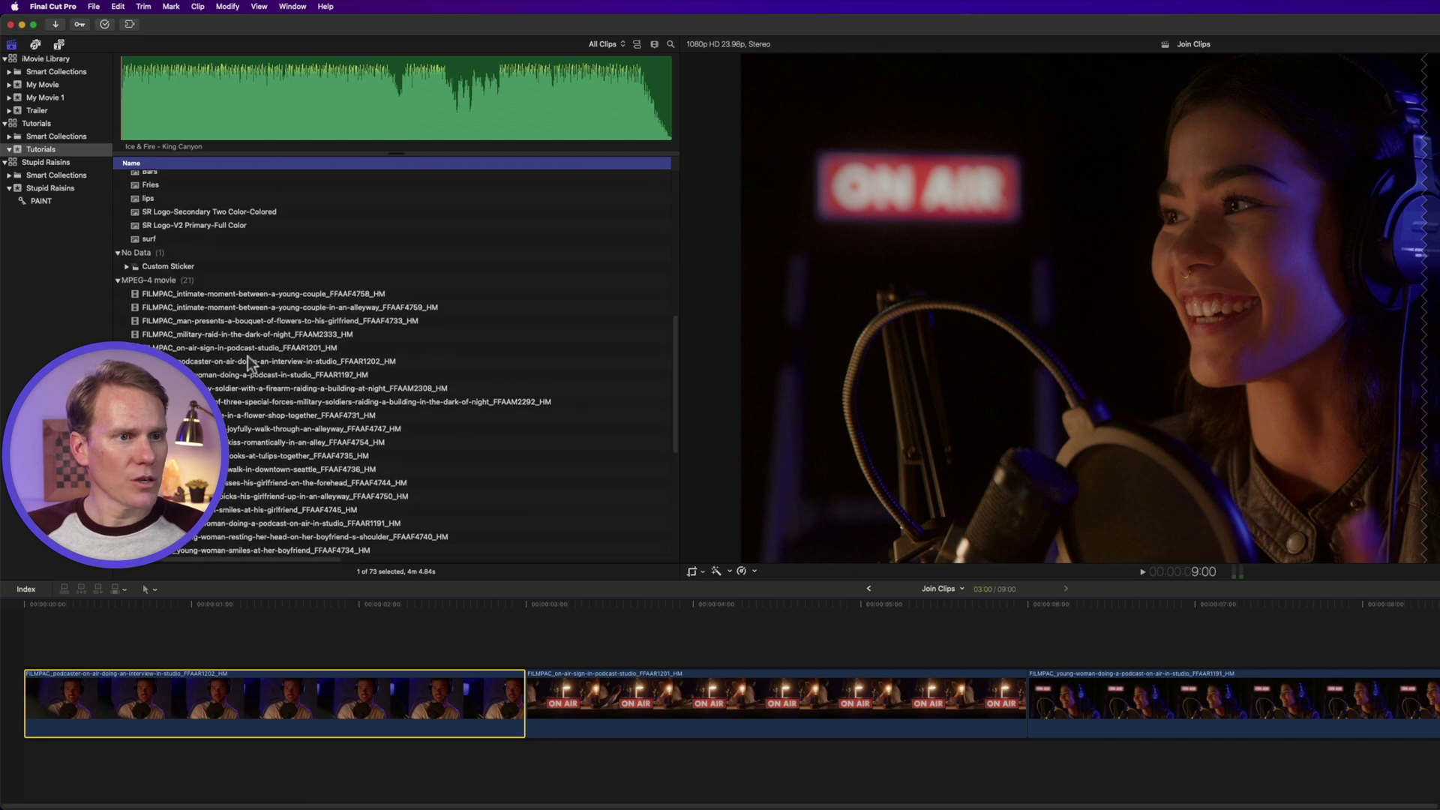
pyautogui.click(248, 380)
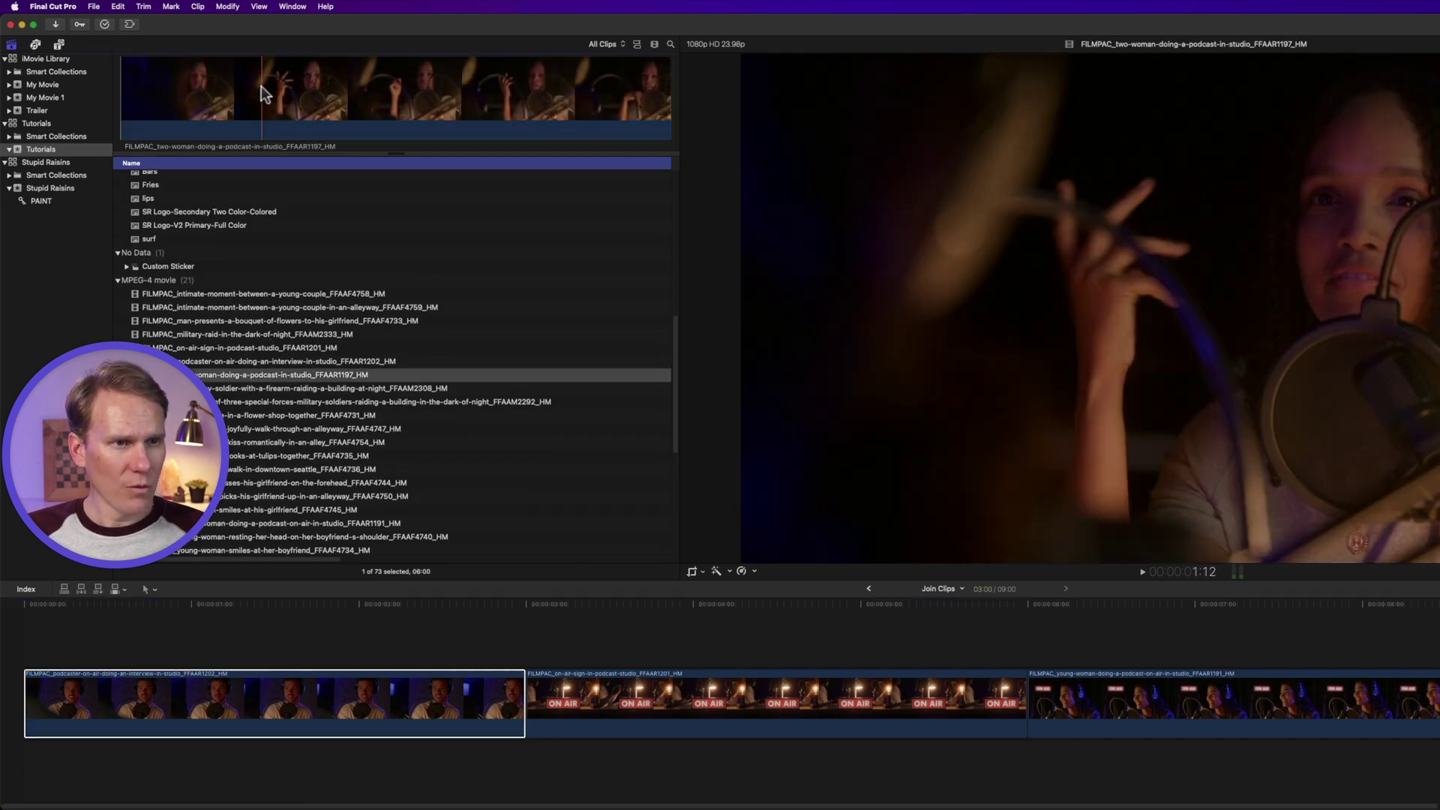
pyautogui.moveTo(259, 96); pyautogui.dragTo(529, 96)
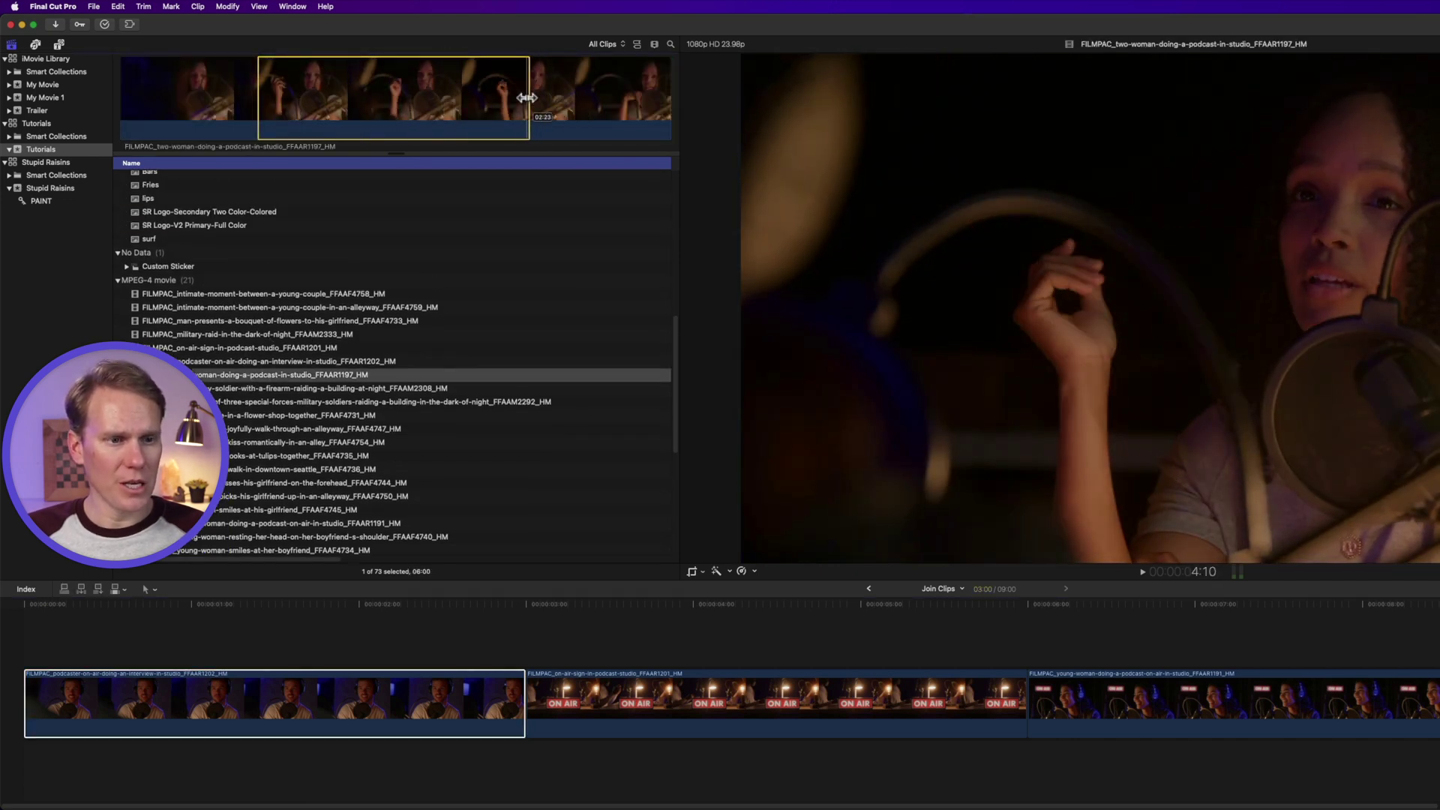
pyautogui.click(231, 709)
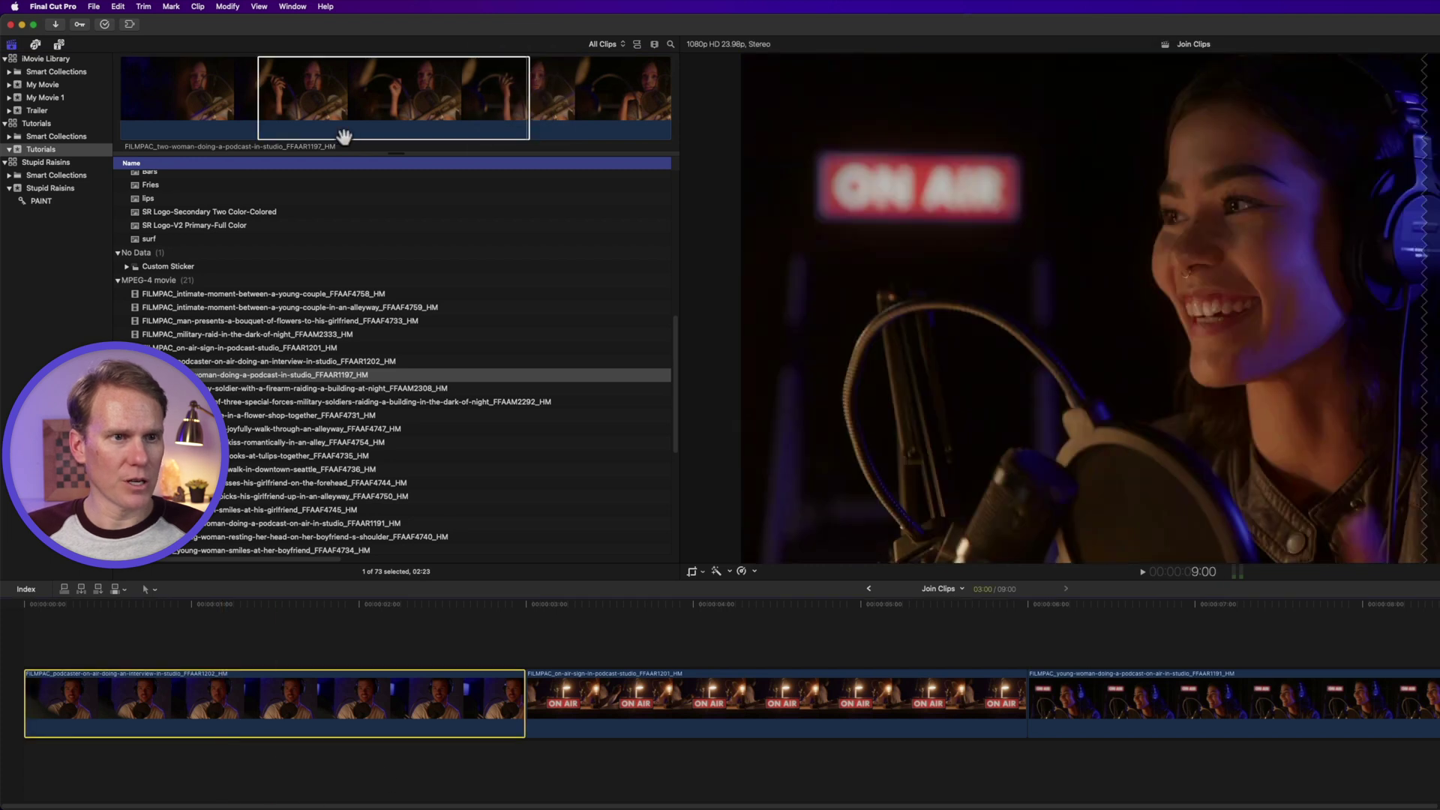
pyautogui.click(365, 94)
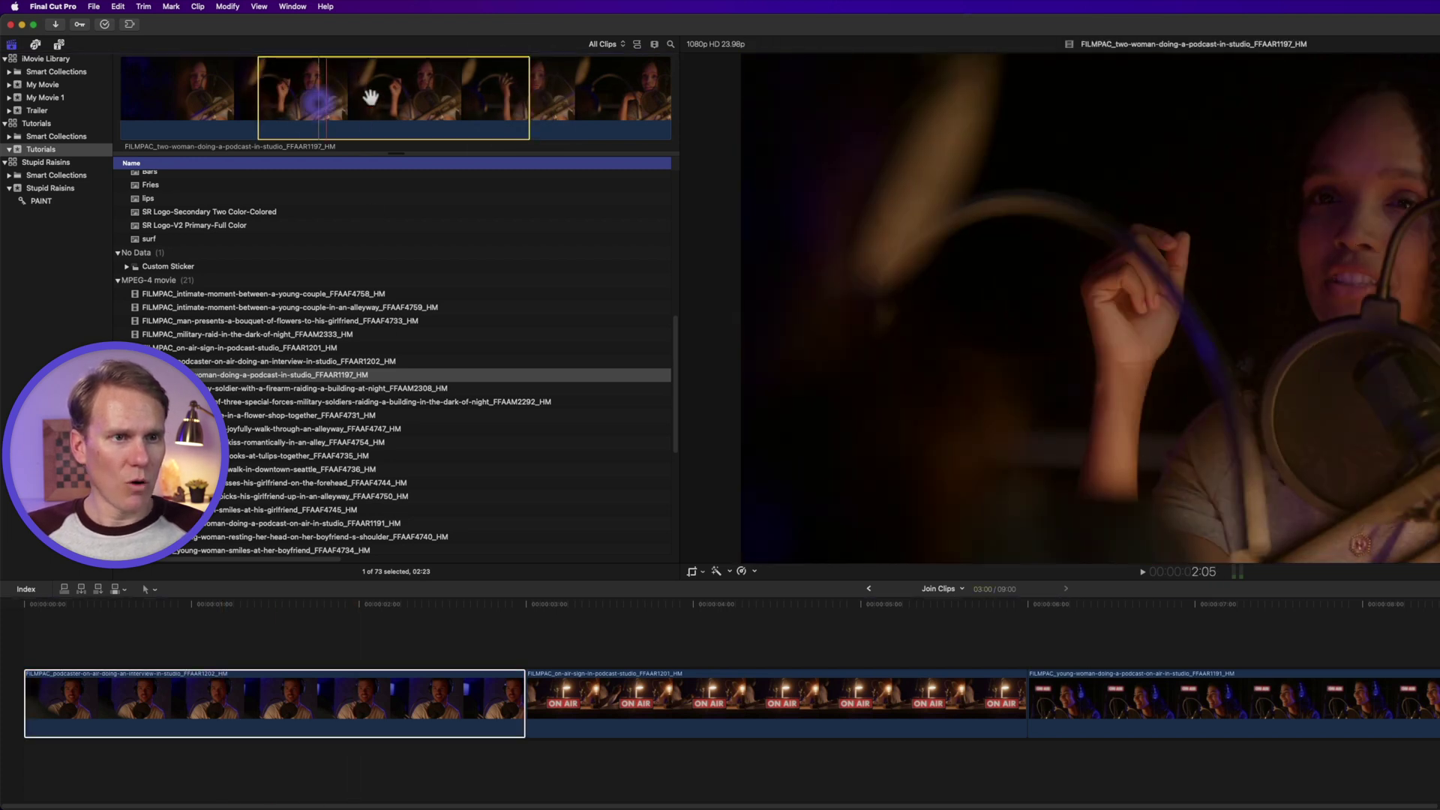
# Insert the marked range at about 1:08 in the timeline.
pyautogui.click(187, 660)
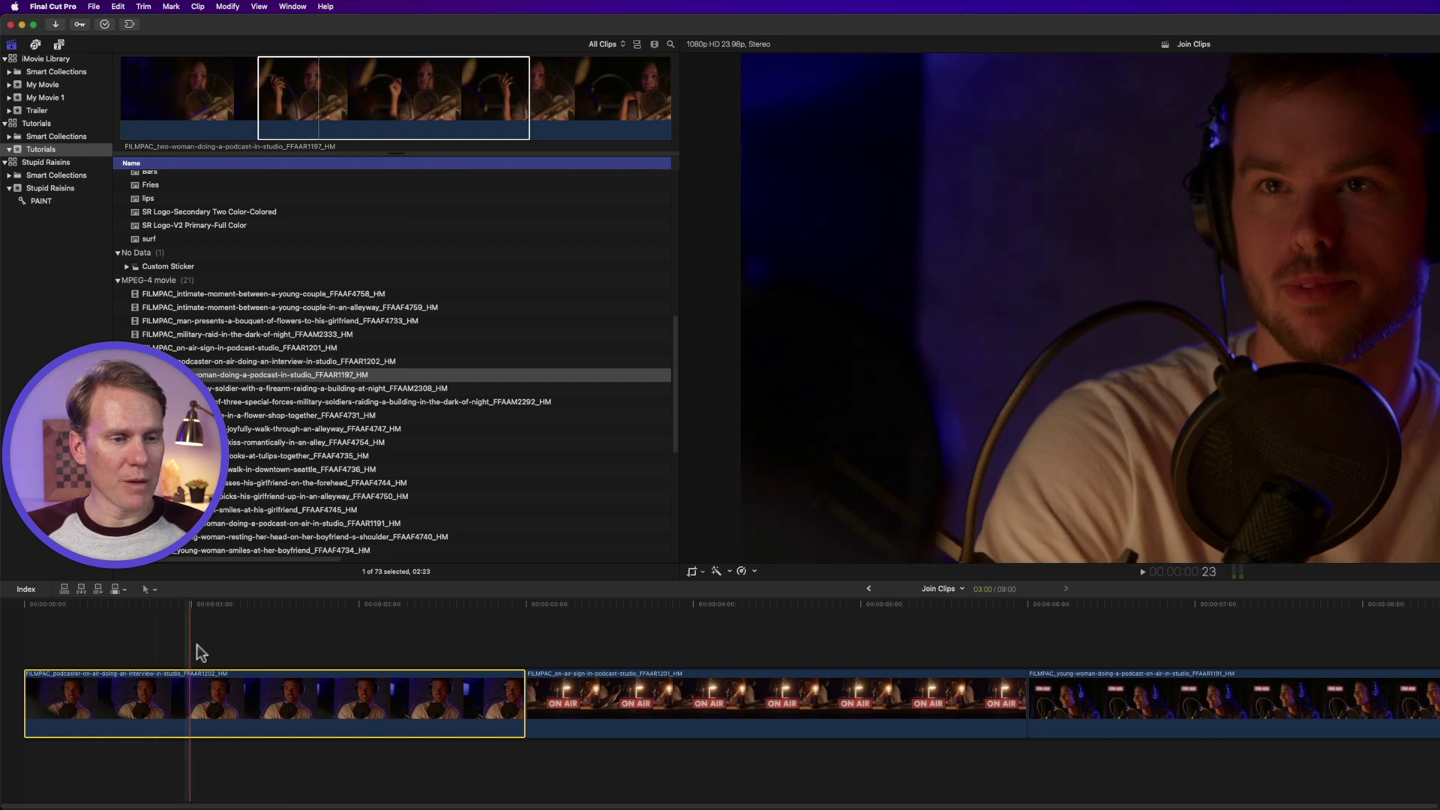
pyautogui.moveTo(197, 645); pyautogui.dragTo(254, 641)
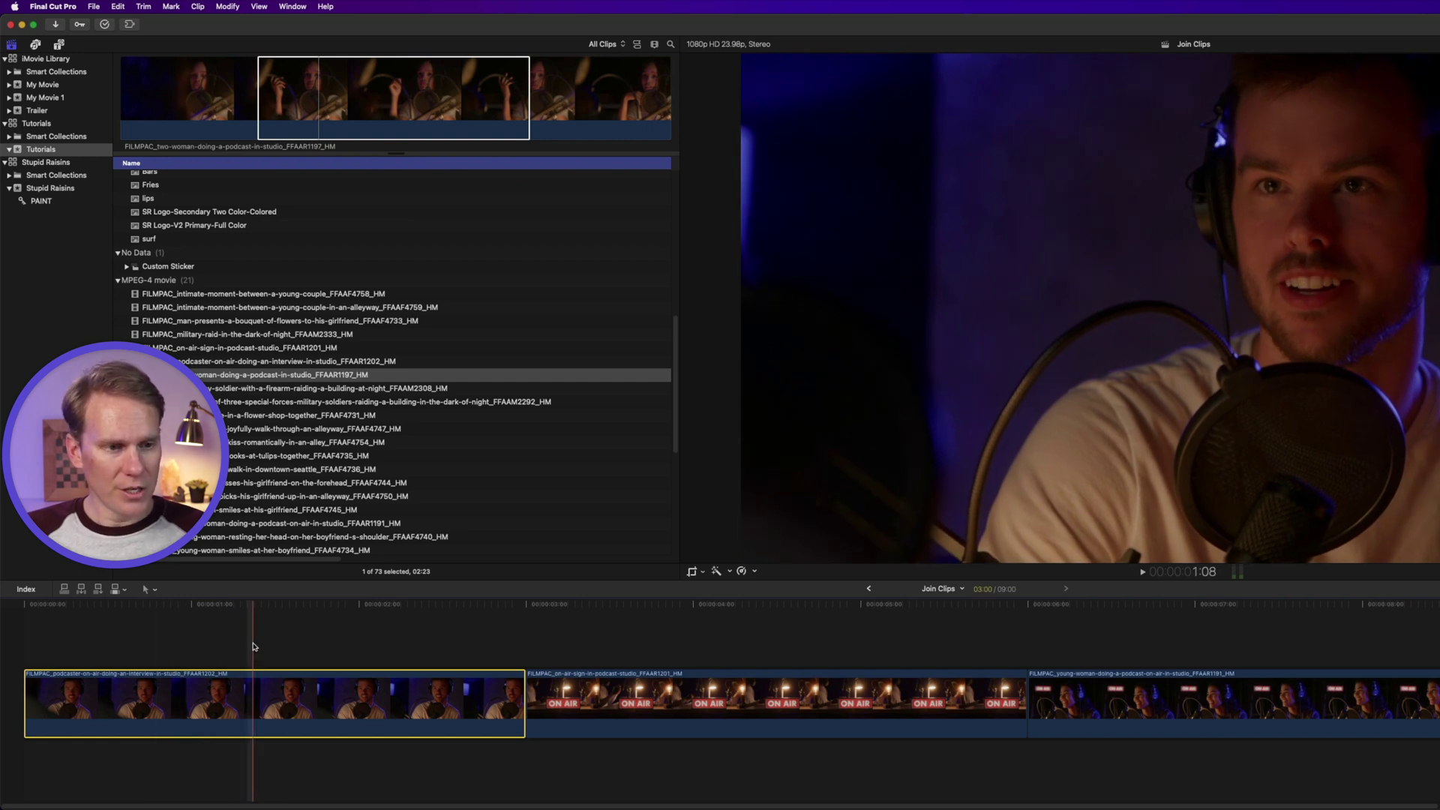
pyautogui.press('w')
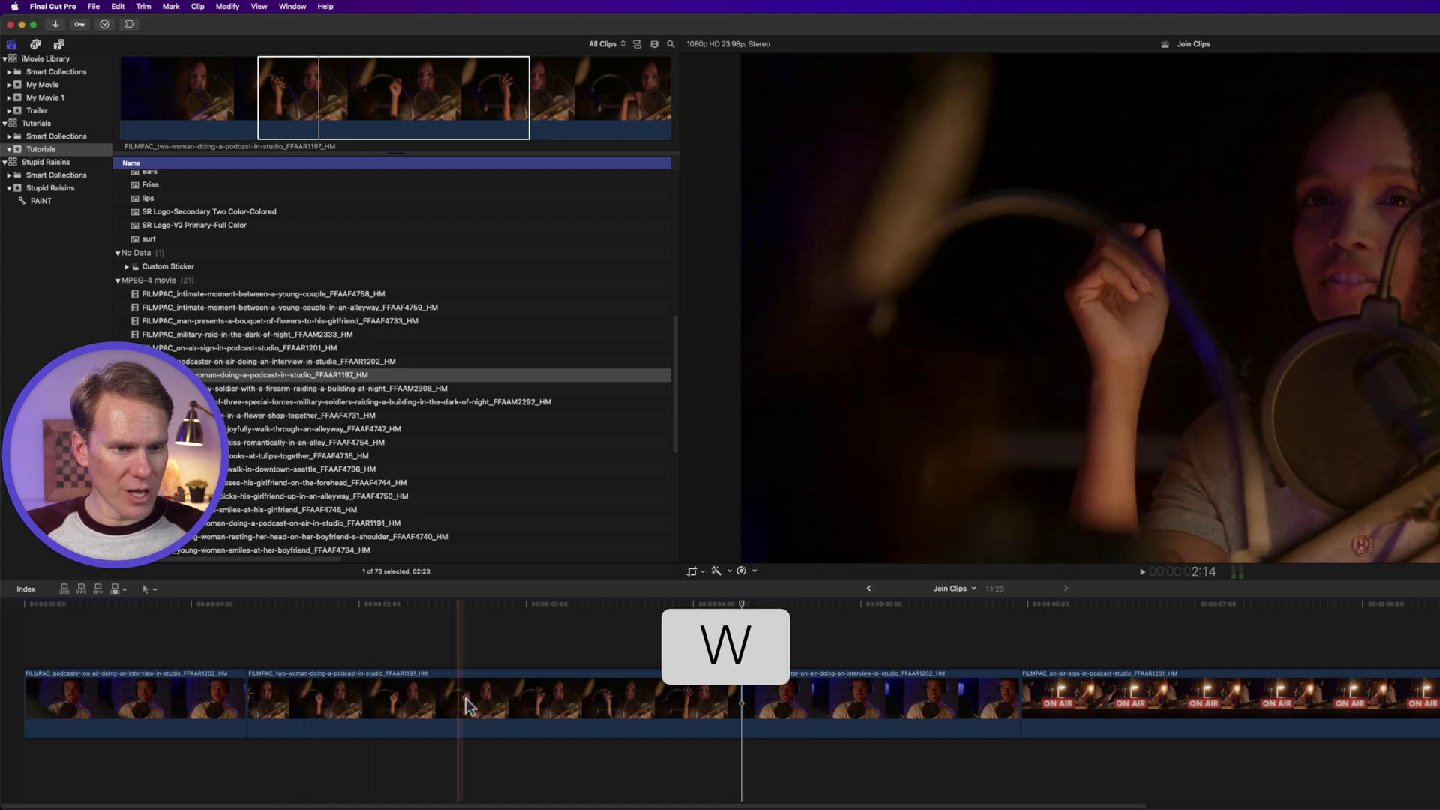
# Play back the insert, undo it, and select the ON AIR clip.
pyautogui.click(217, 693)
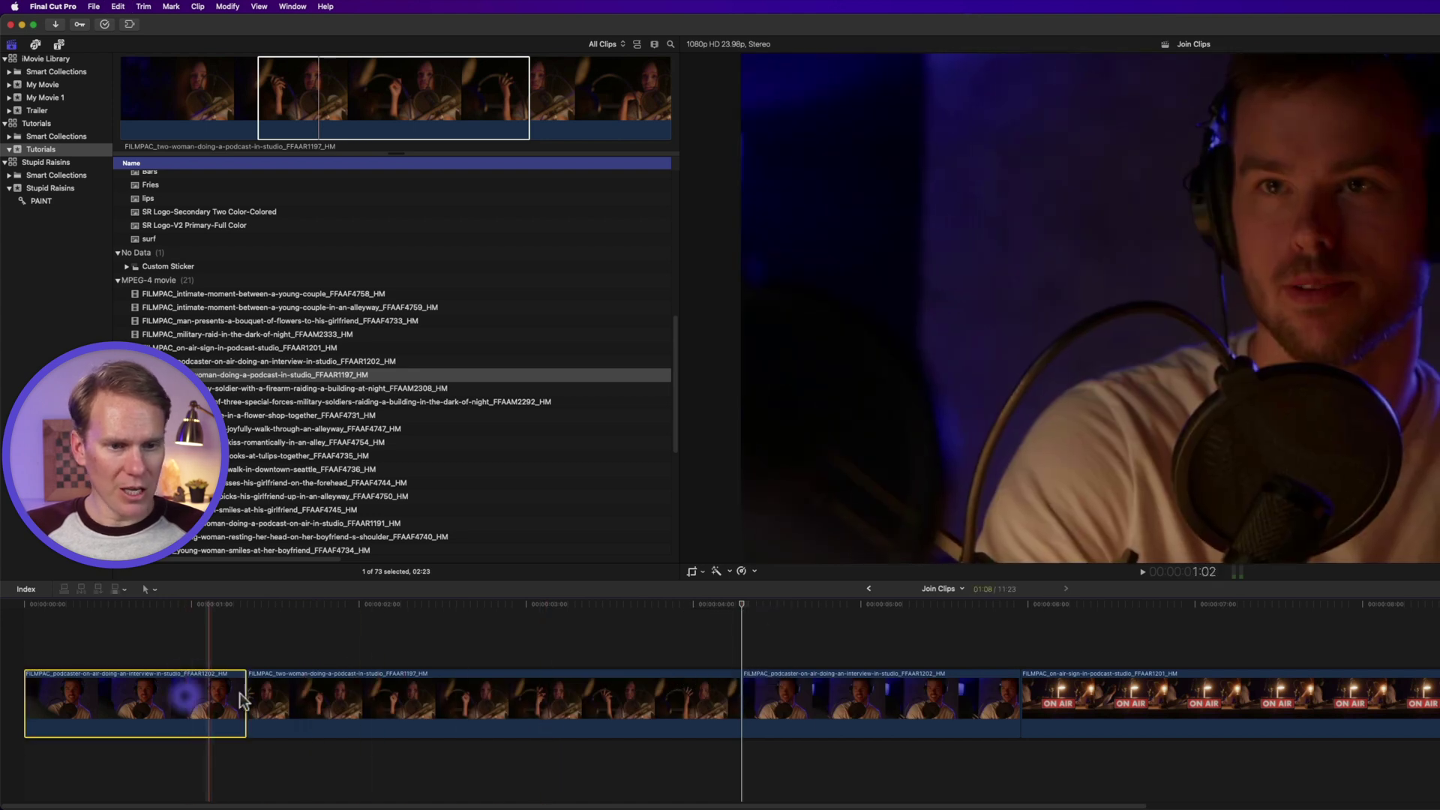
pyautogui.click(749, 682)
pyautogui.press('space')
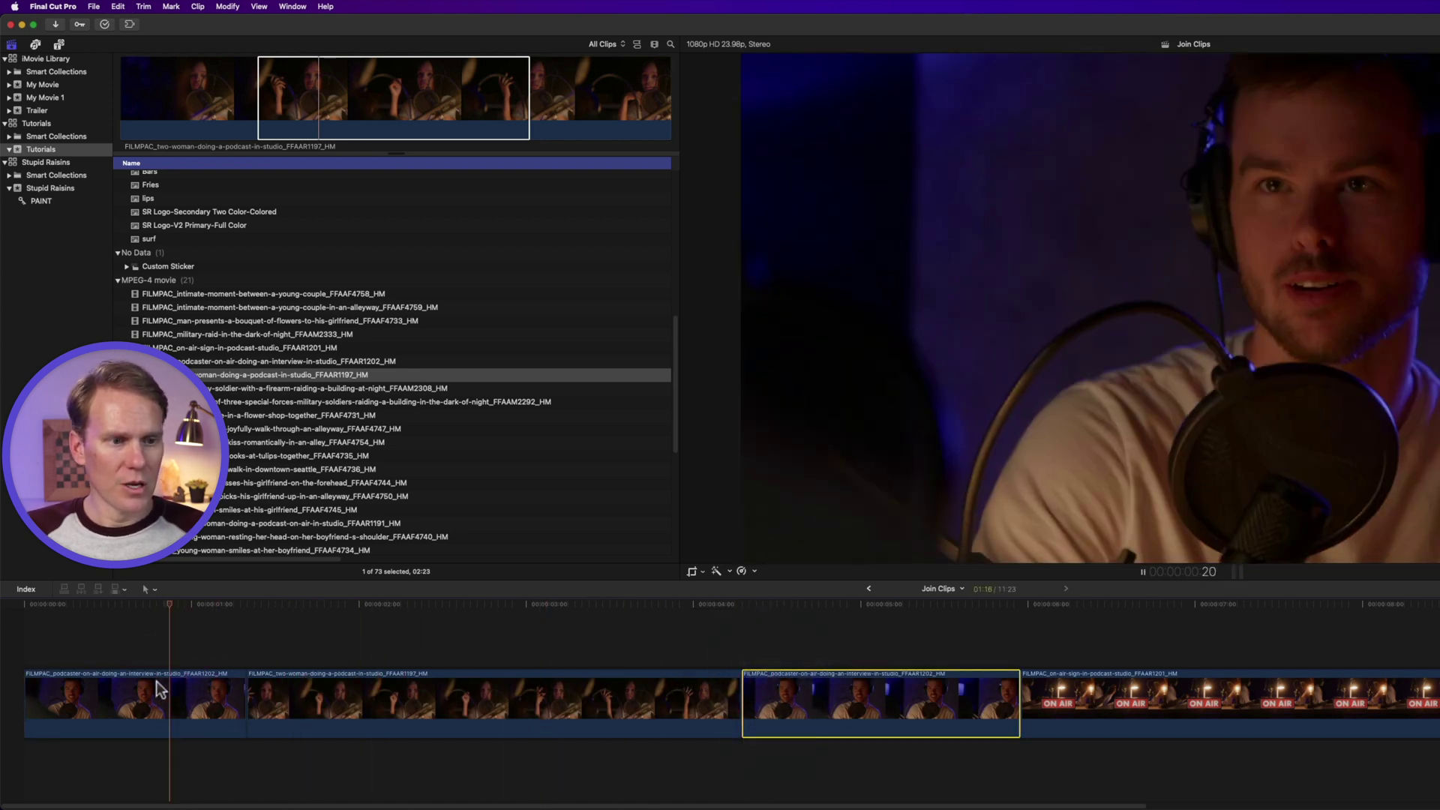
pyautogui.press('super+z')
pyautogui.click(607, 701)
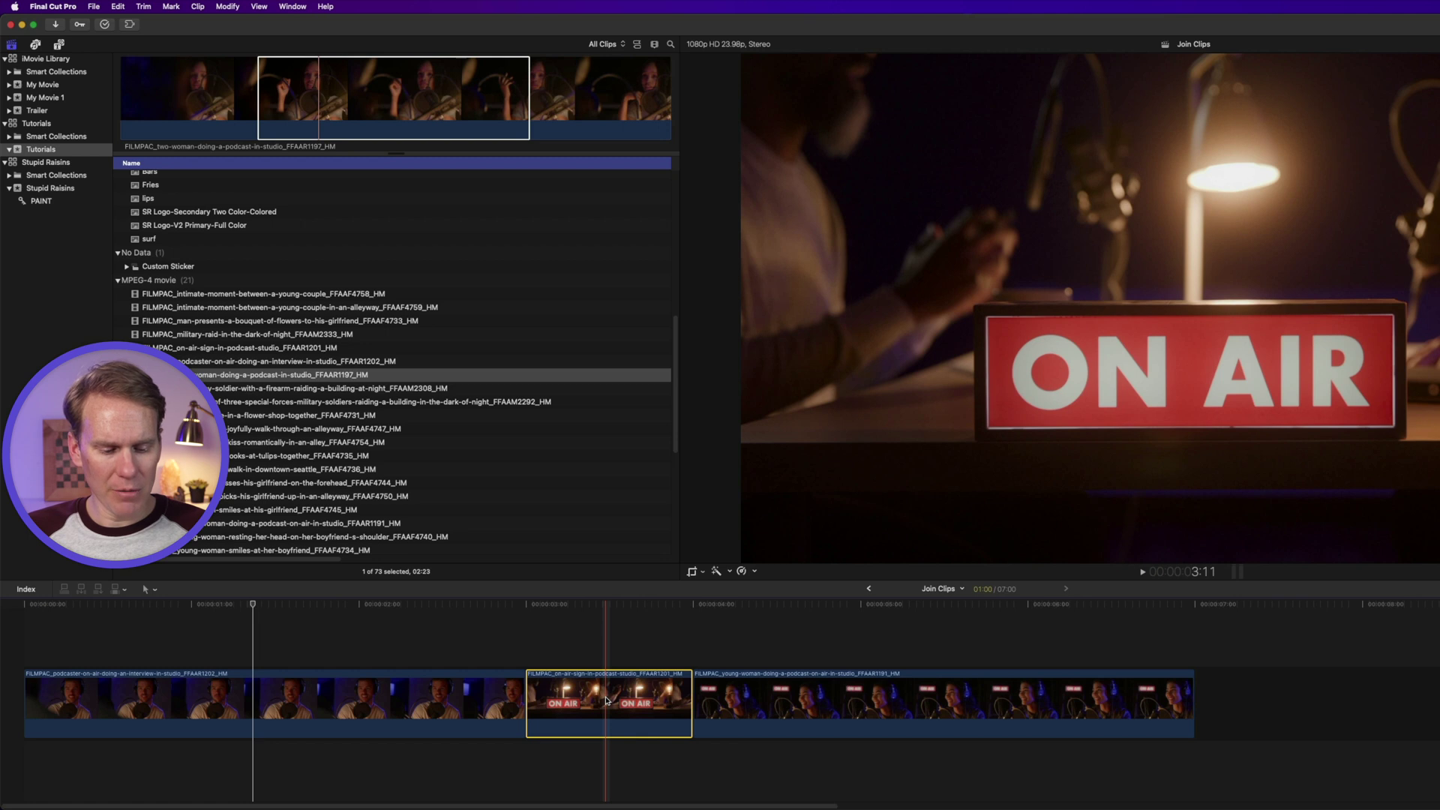
# Cut the ON AIR clip, paste it inside the first podcaster clip, and select both podcaster pieces.
pyautogui.press('super+x')
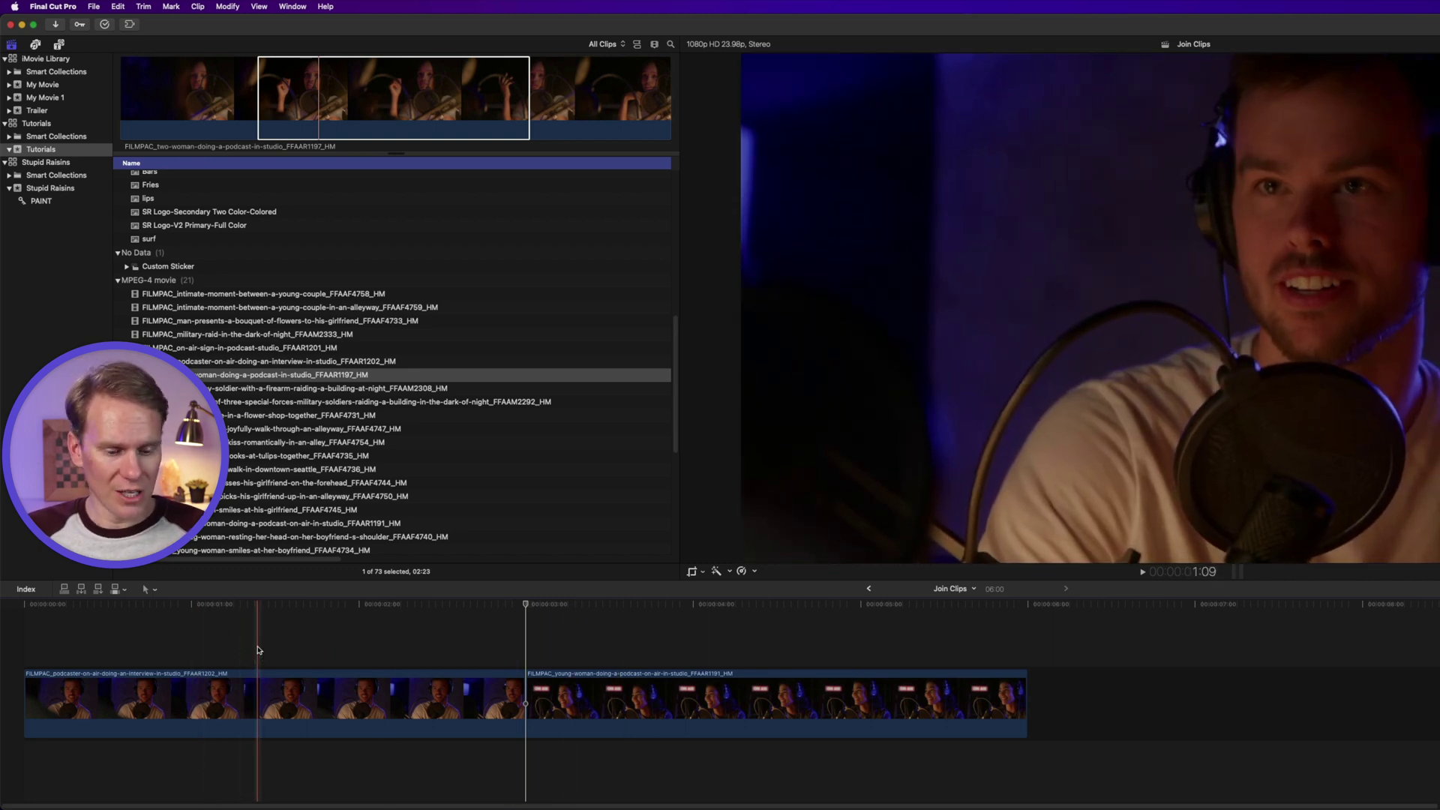
pyautogui.press('cmd+v')
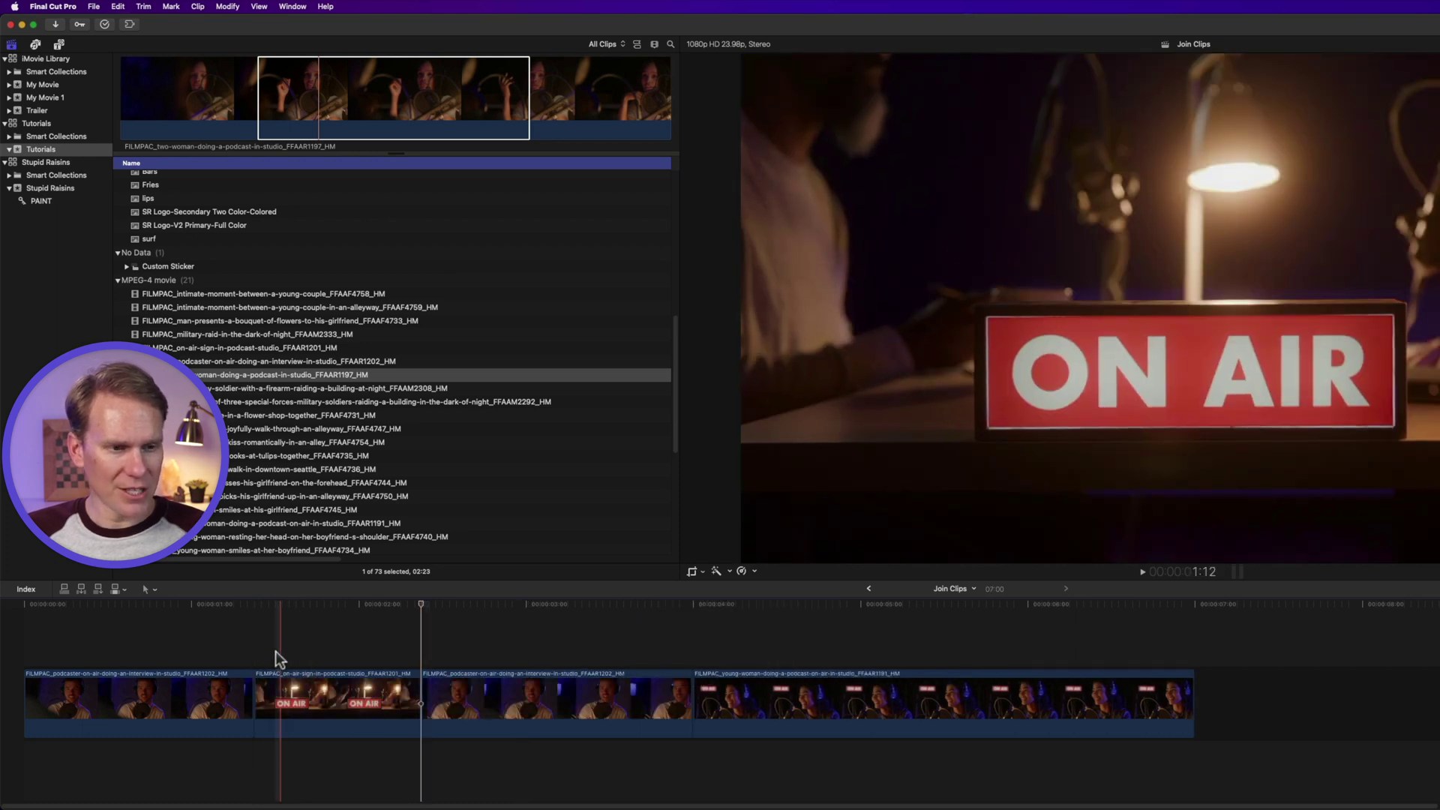
pyautogui.click(506, 686)
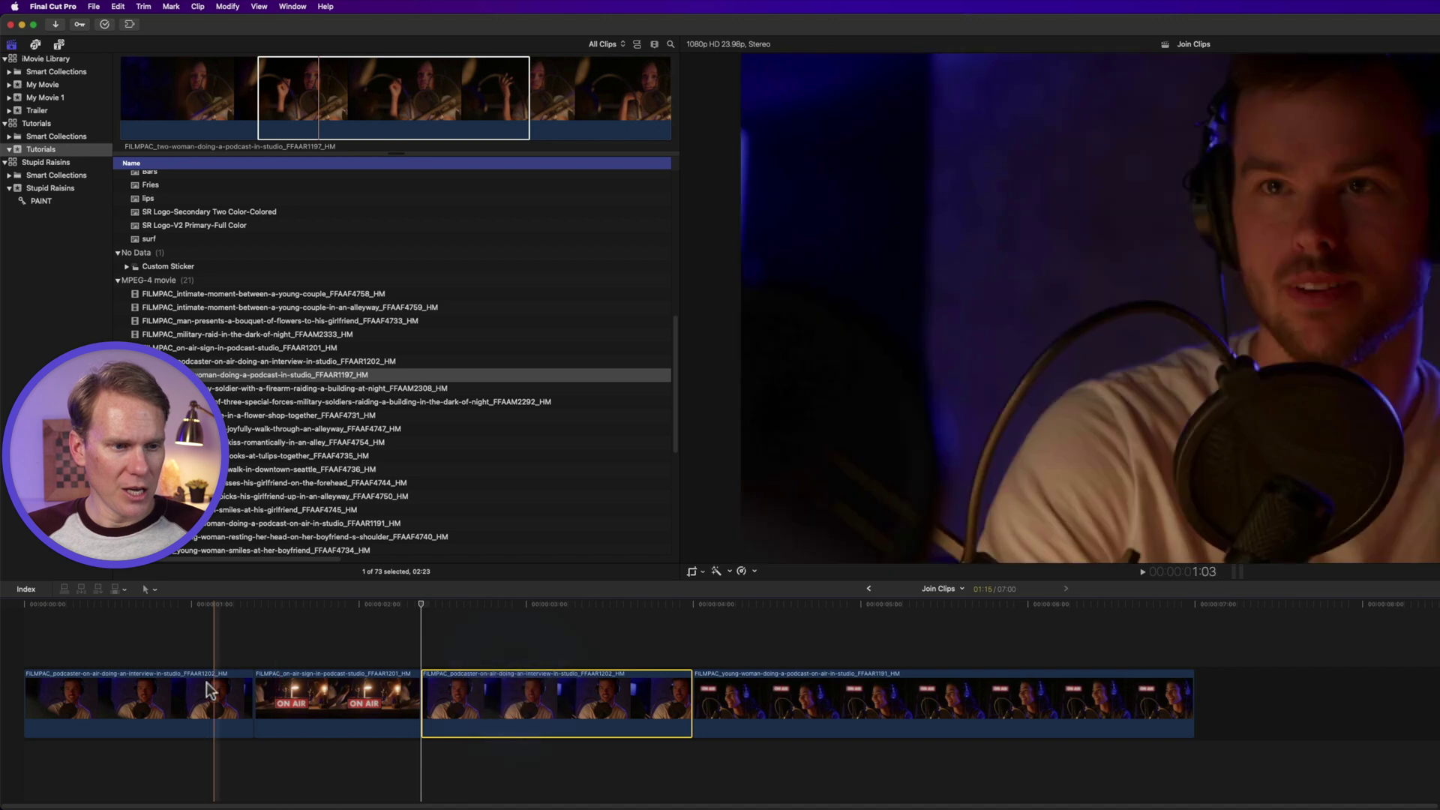
pyautogui.keyDown('super'); pyautogui.click(201, 686); pyautogui.keyUp('super')
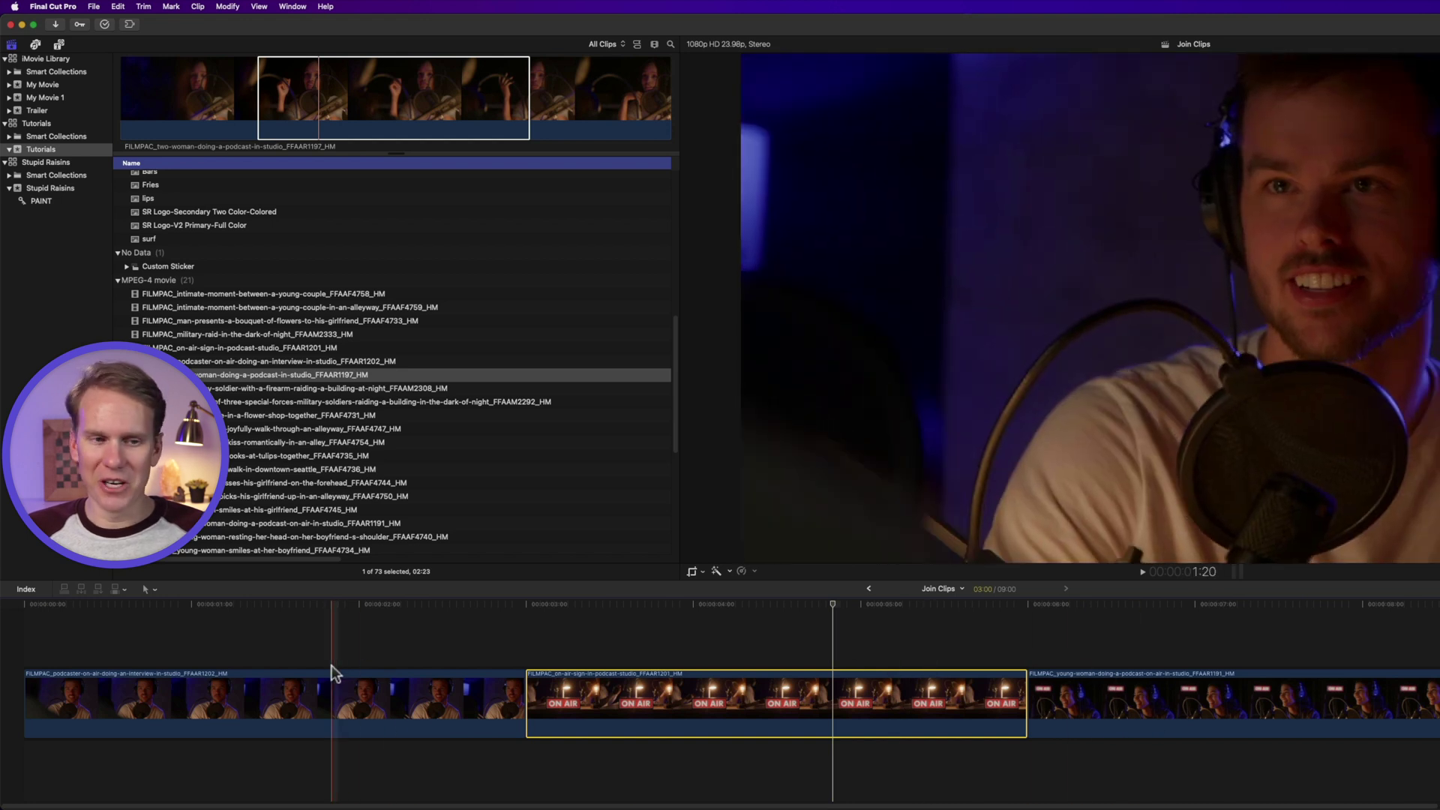
# Marquee-select all three clips and check the Trim menu, where Join Clips is greyed out.
pyautogui.moveTo(376, 645); pyautogui.dragTo(1101, 714)
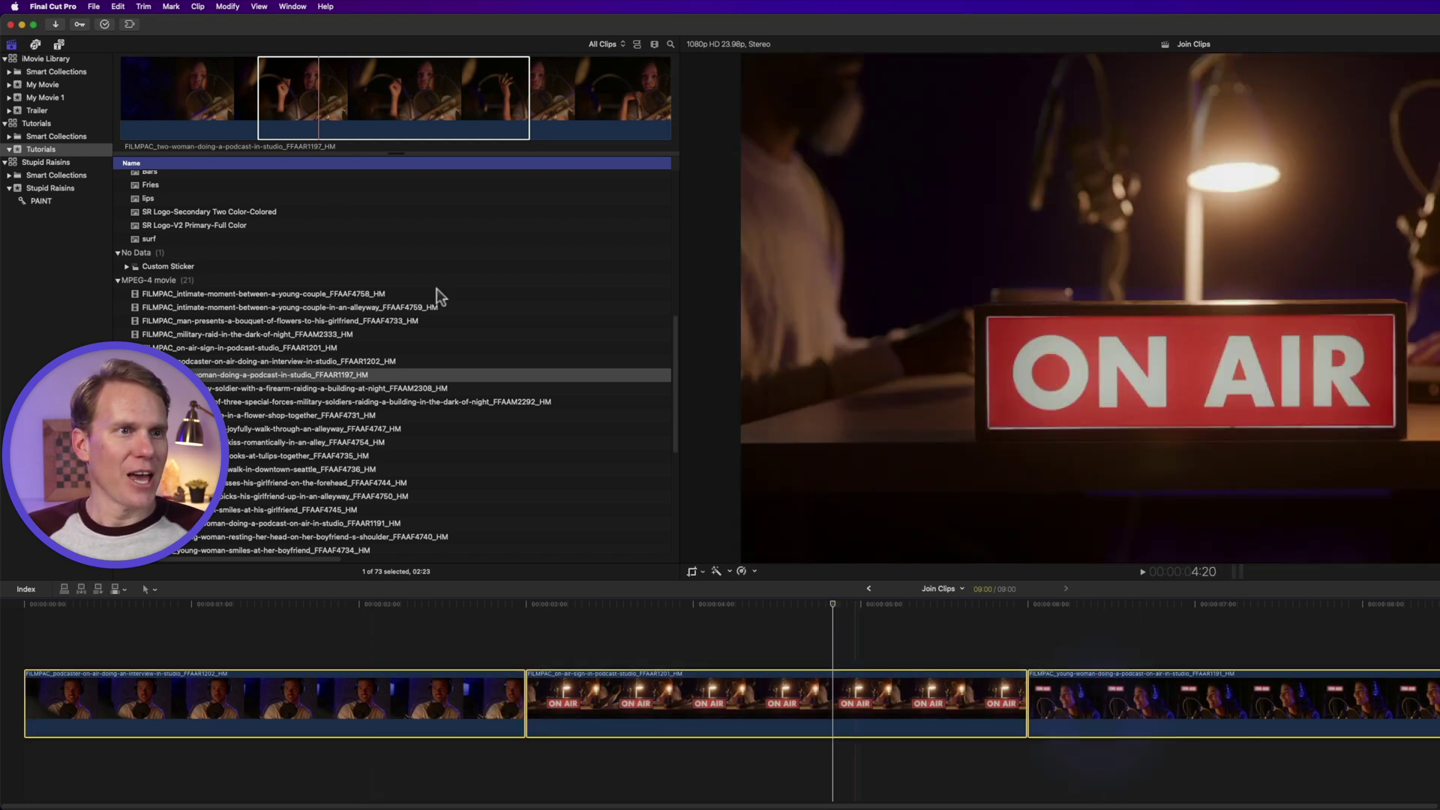
pyautogui.click(144, 6)
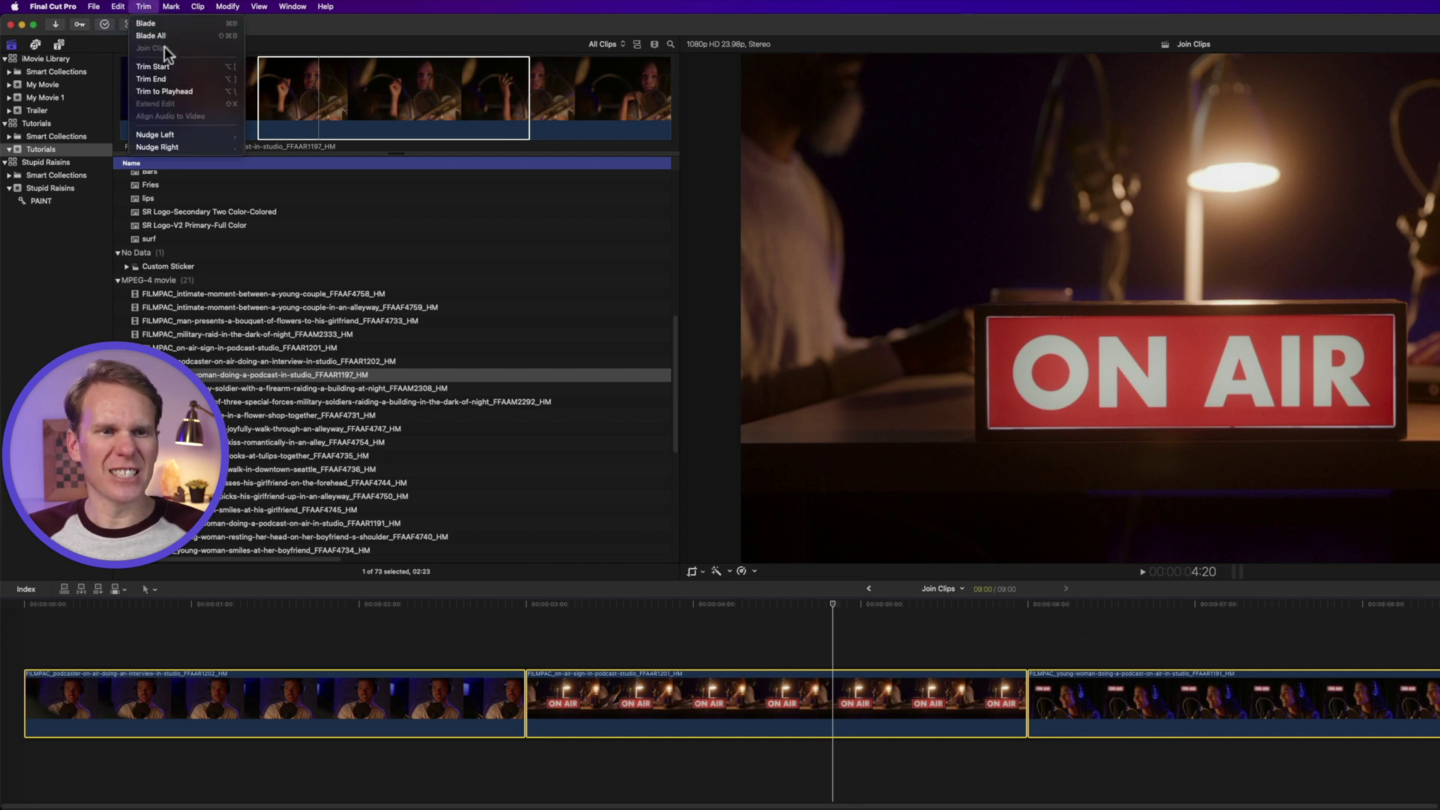
pyautogui.press('Escape')
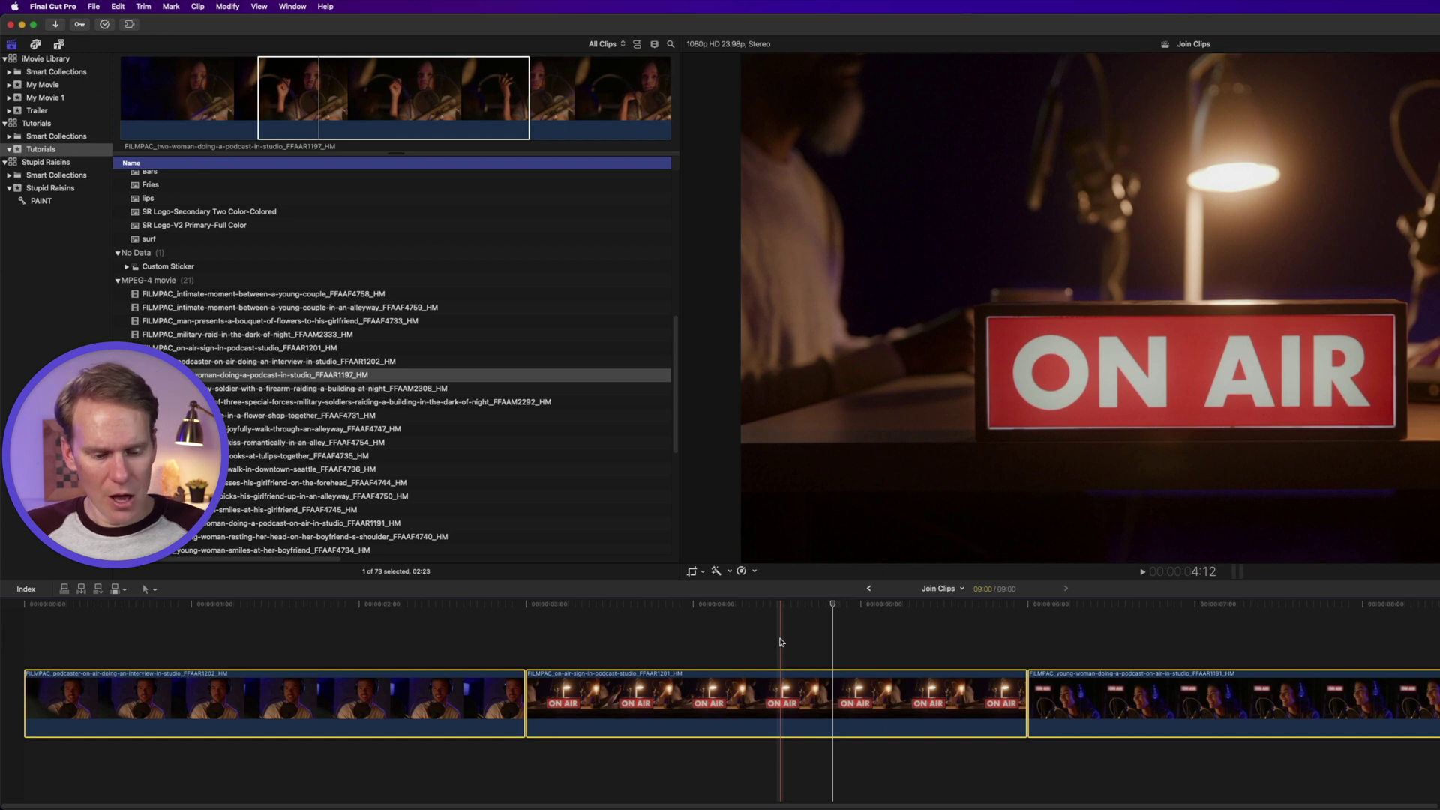
# Create the compound clip 'Join Clips Clip' from the three clips and play it back.
pyautogui.hotkey('alt', 'g')
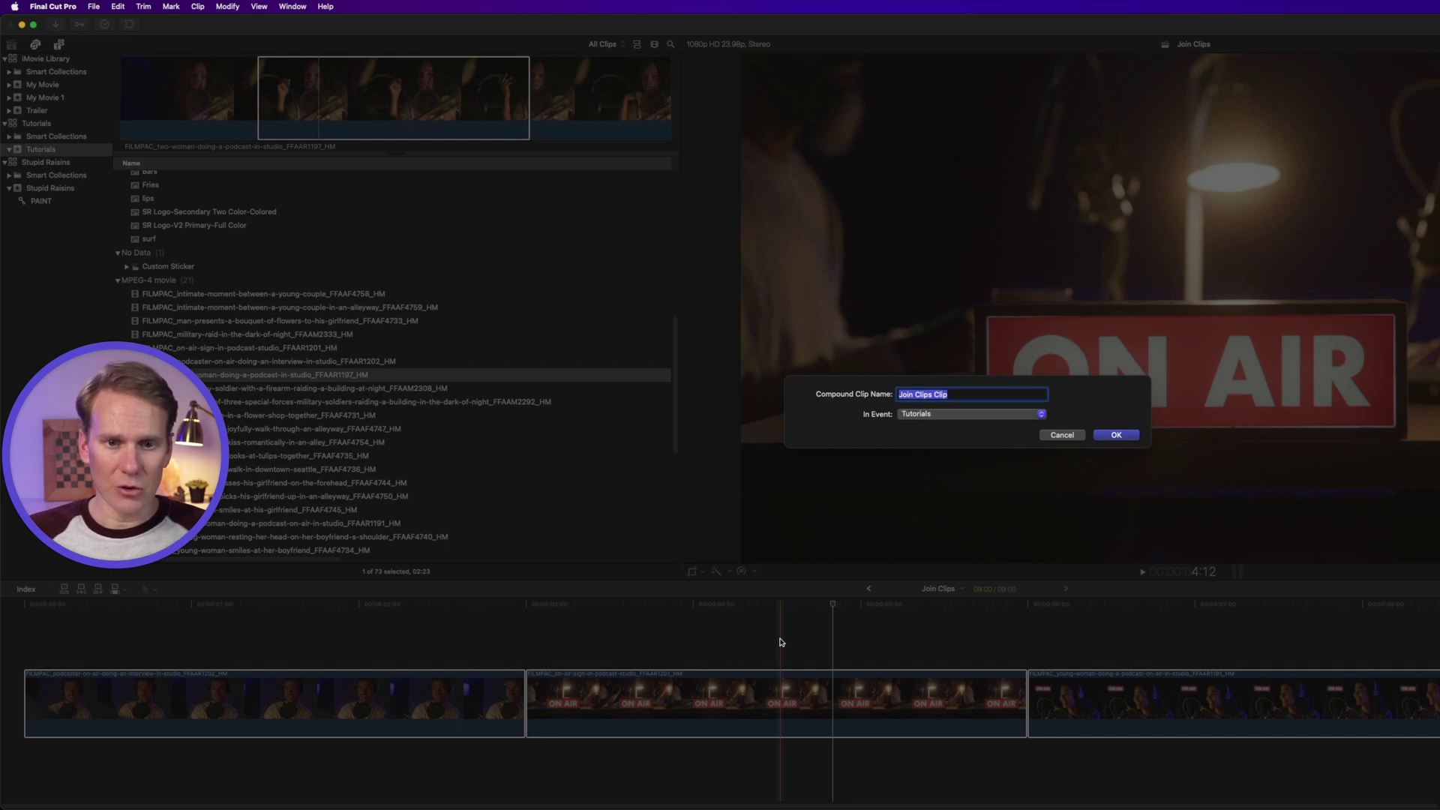
pyautogui.press('Return')
pyautogui.press('Home')
pyautogui.press('space')
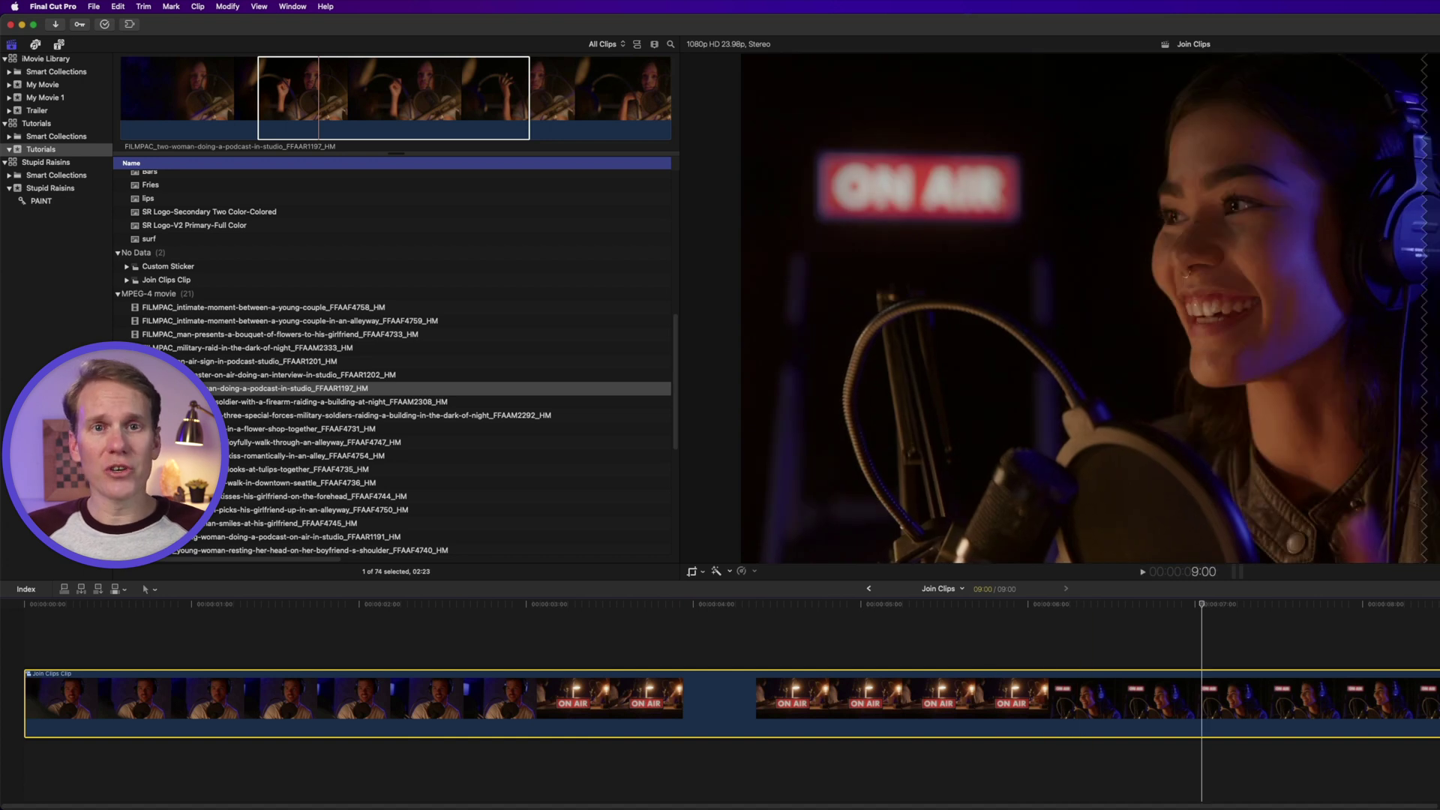
pyautogui.press('space')
# Trim the compound clip's end to 7:07 and move it later in the timeline.
pyautogui.moveTo(1439, 699); pyautogui.dragTo(1243, 699)
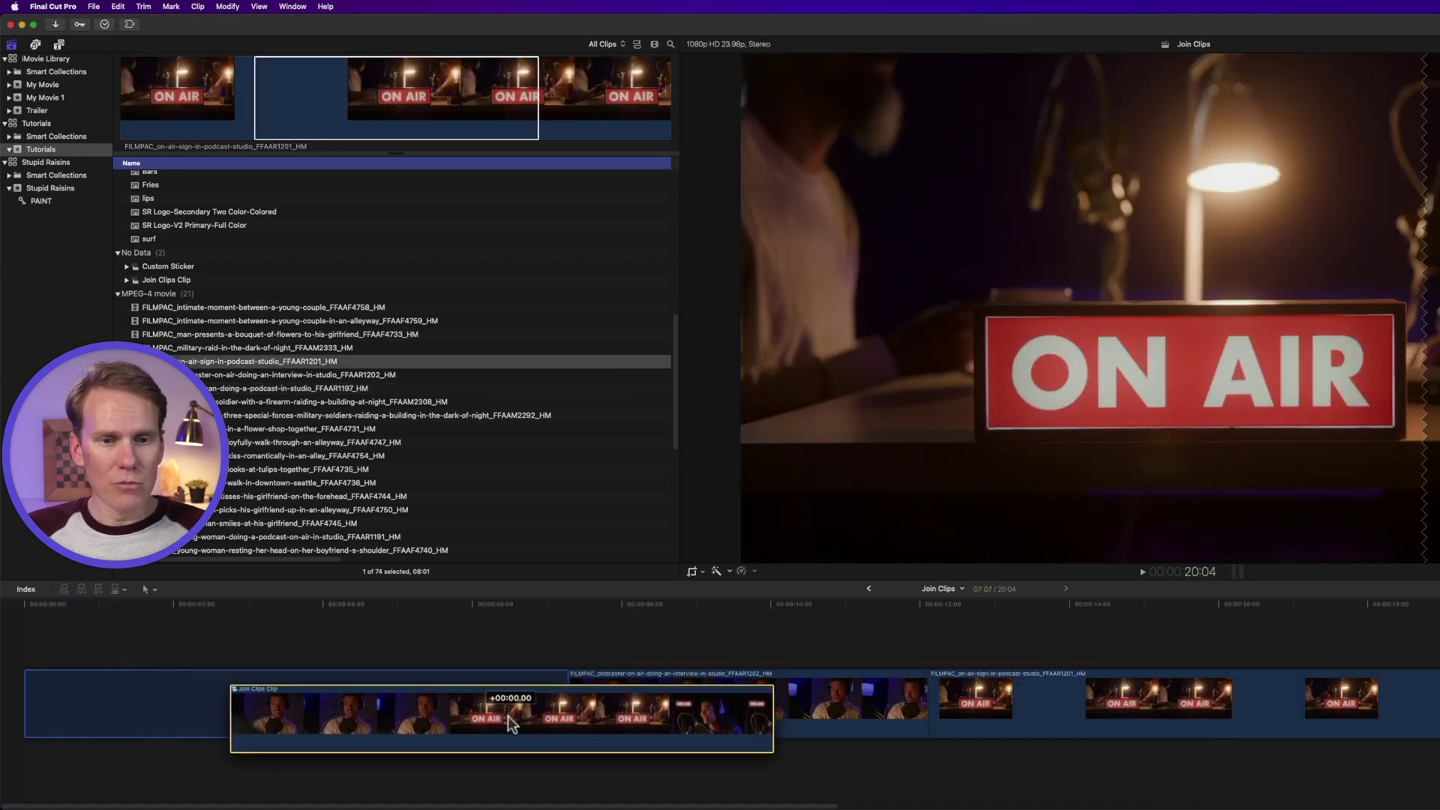
pyautogui.moveTo(472, 716); pyautogui.dragTo(331, 653)
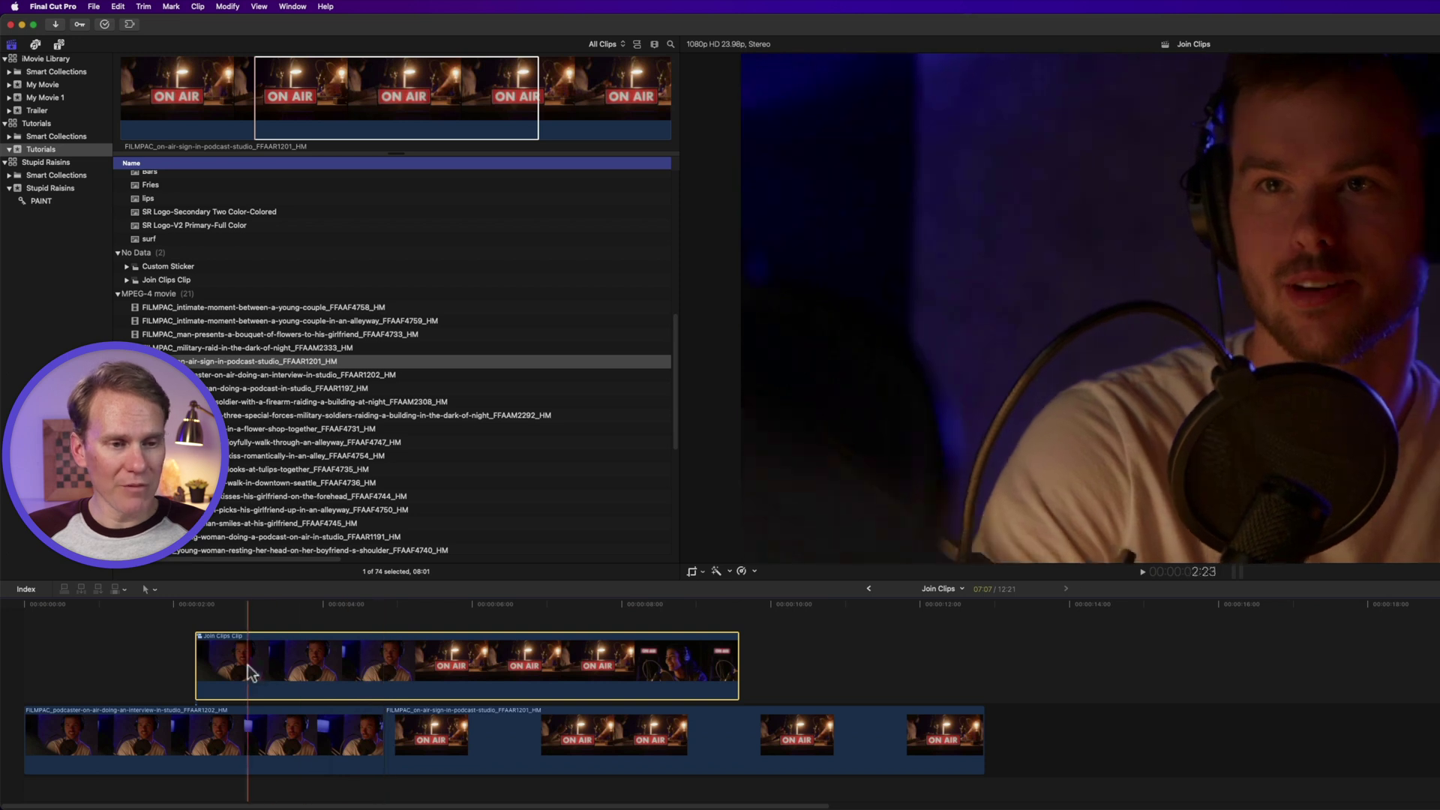
pyautogui.press('super+equal')
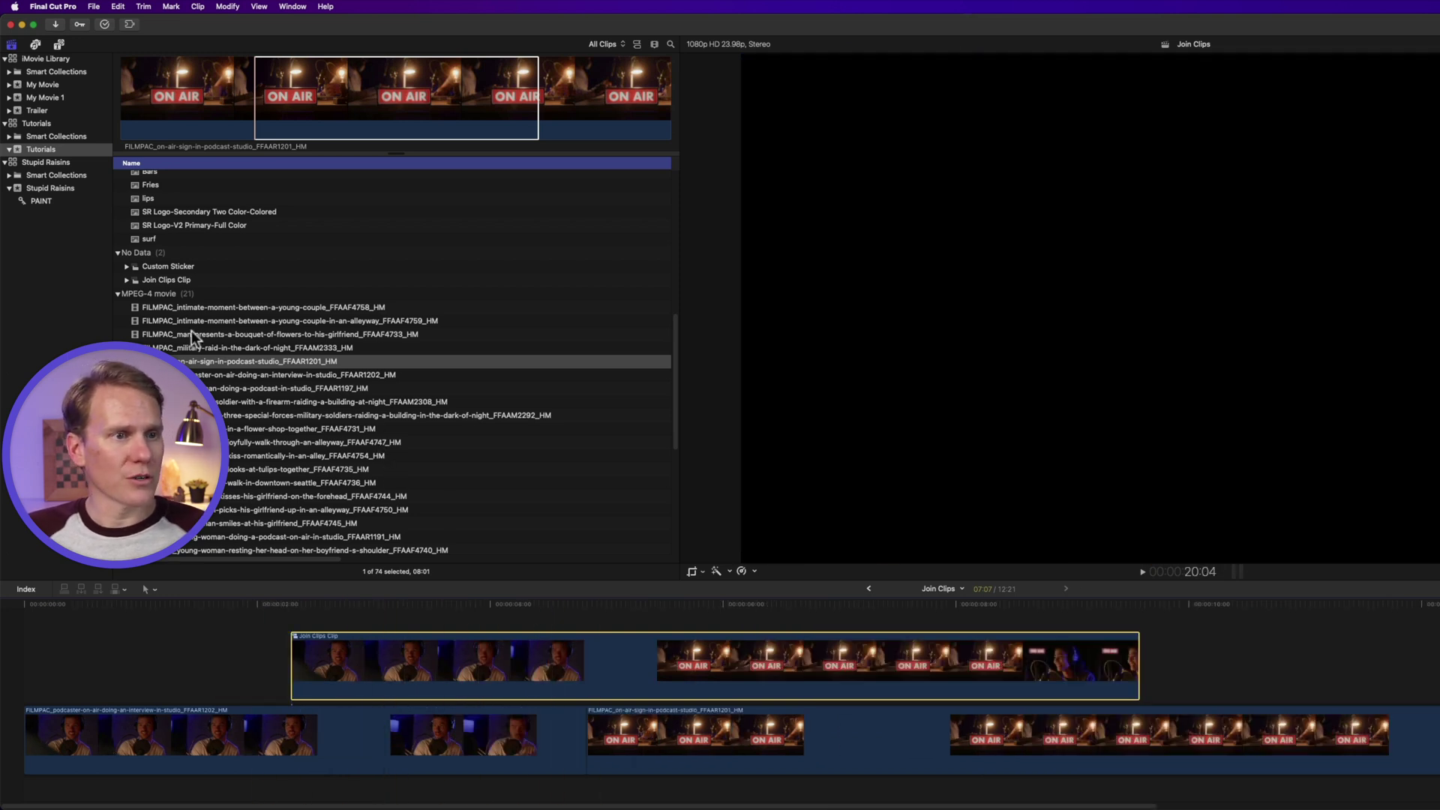
# Open Join Clips Clip from the library and select its first podcast clip.
pyautogui.scroll(10, 180, 285)
pyautogui.scroll(-6, 240, 312)
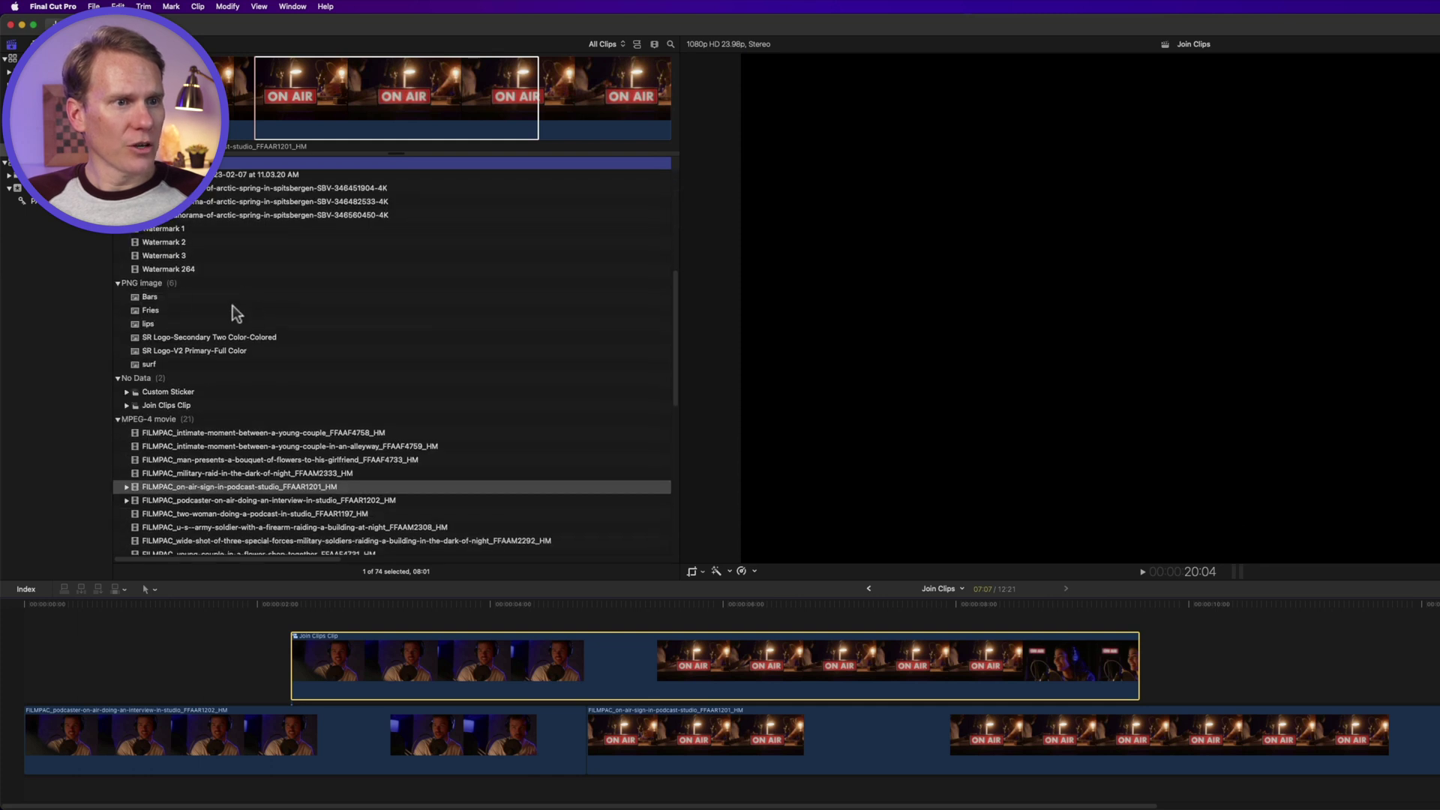
pyautogui.click(164, 406)
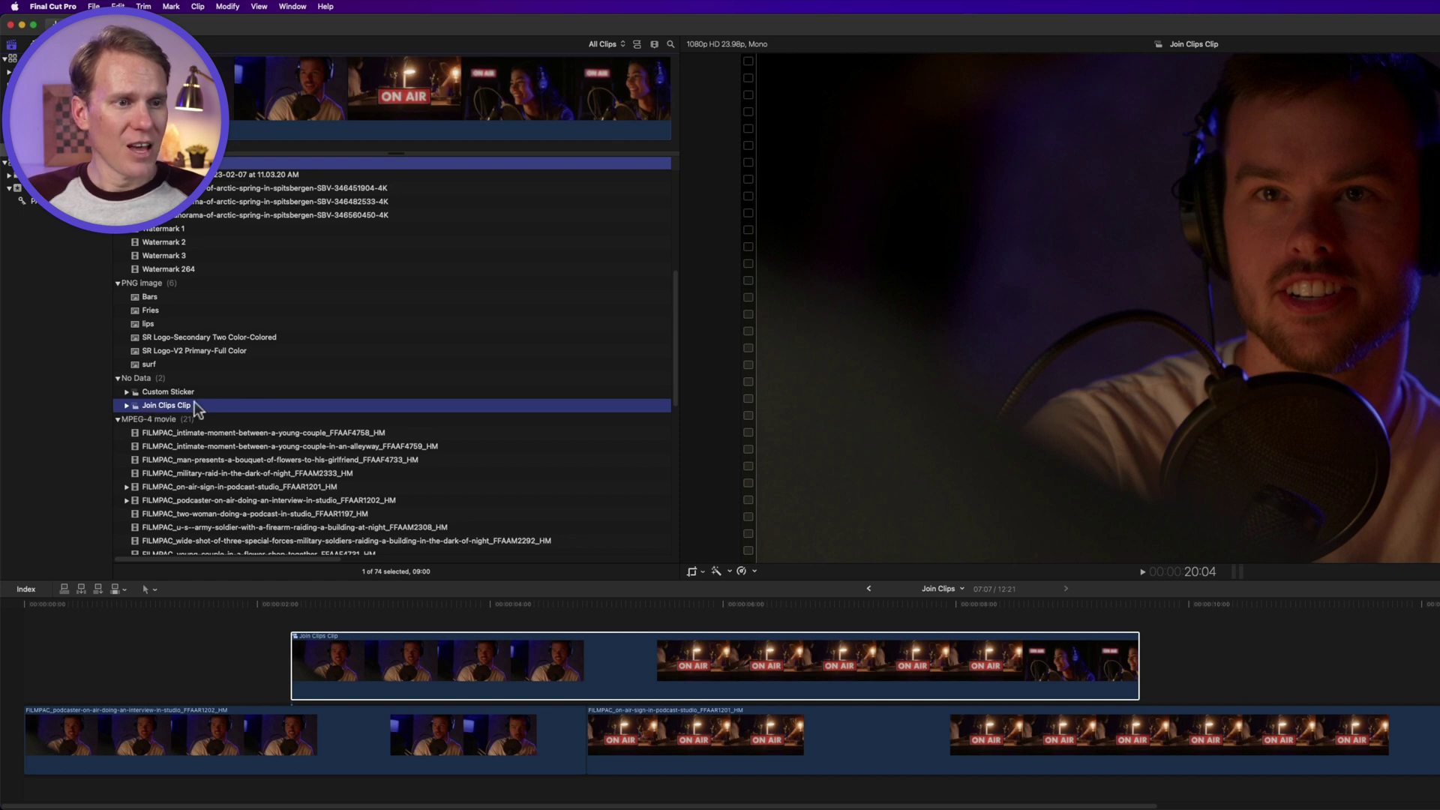
pyautogui.doubleClick(204, 405)
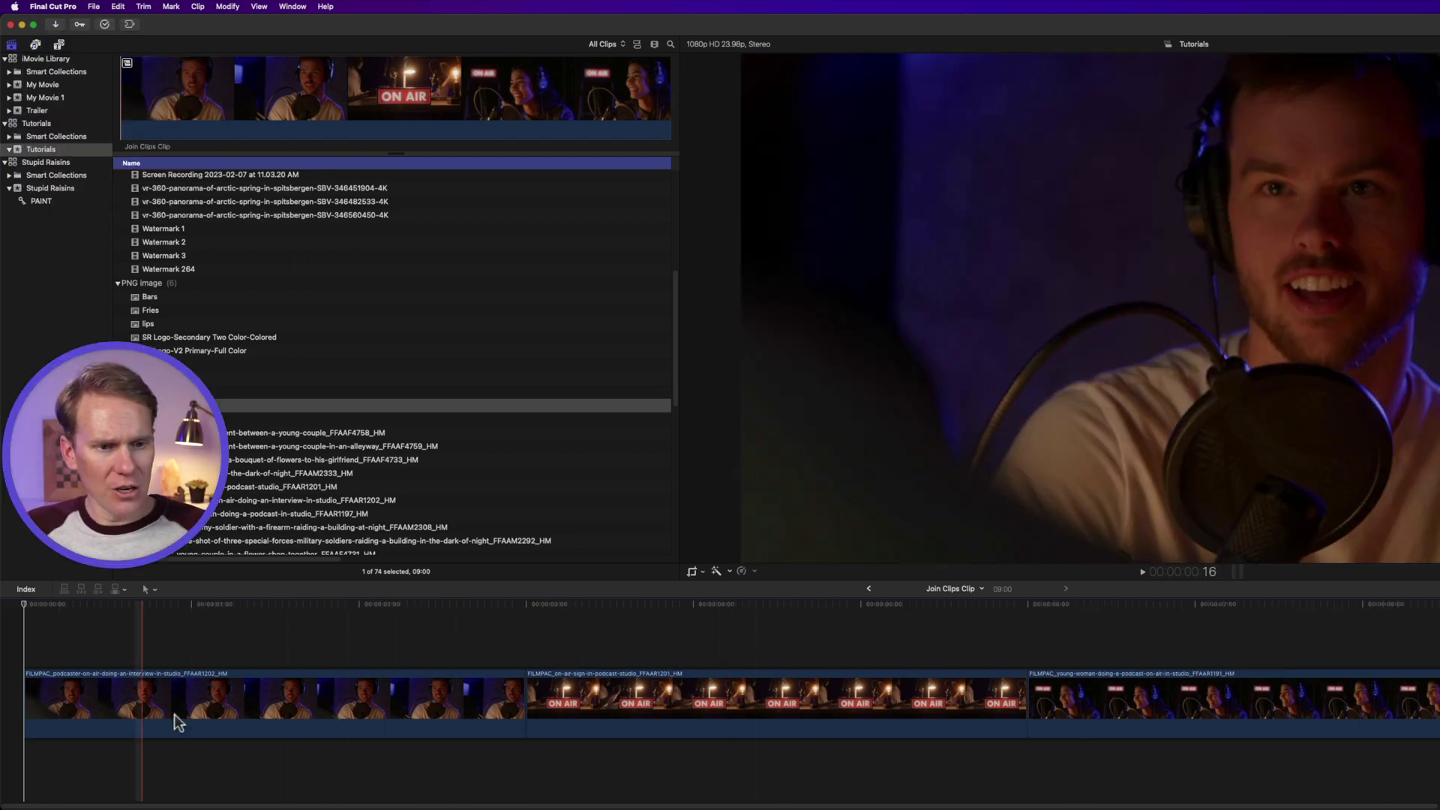
pyautogui.click(308, 703)
# Move the young-woman clip first and the podcaster clip second, then go back to Join Clips.
pyautogui.click(666, 705)
pyautogui.click(1185, 697)
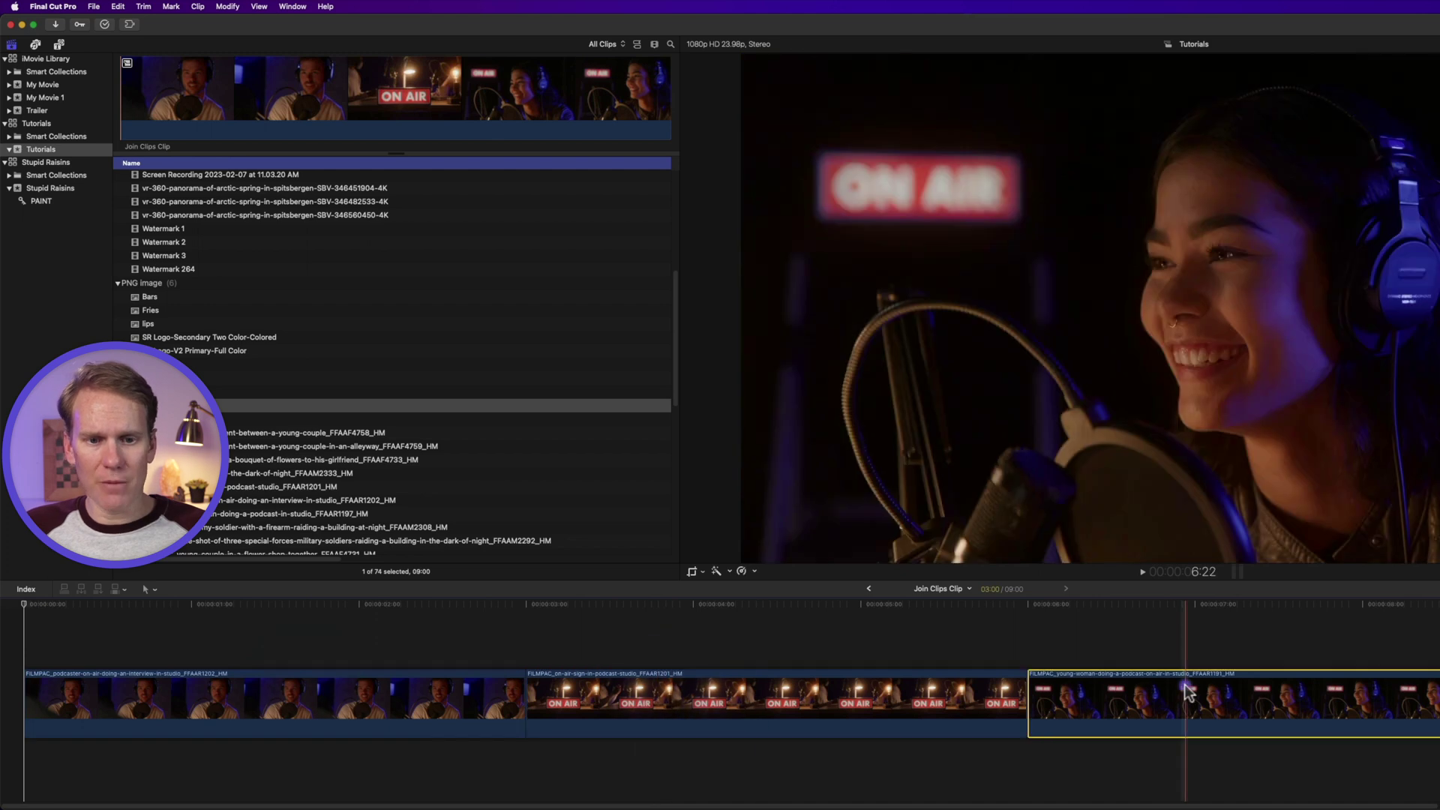
pyautogui.moveTo(1080, 701); pyautogui.dragTo(689, 706)
pyautogui.moveTo(300, 701); pyautogui.dragTo(800, 689)
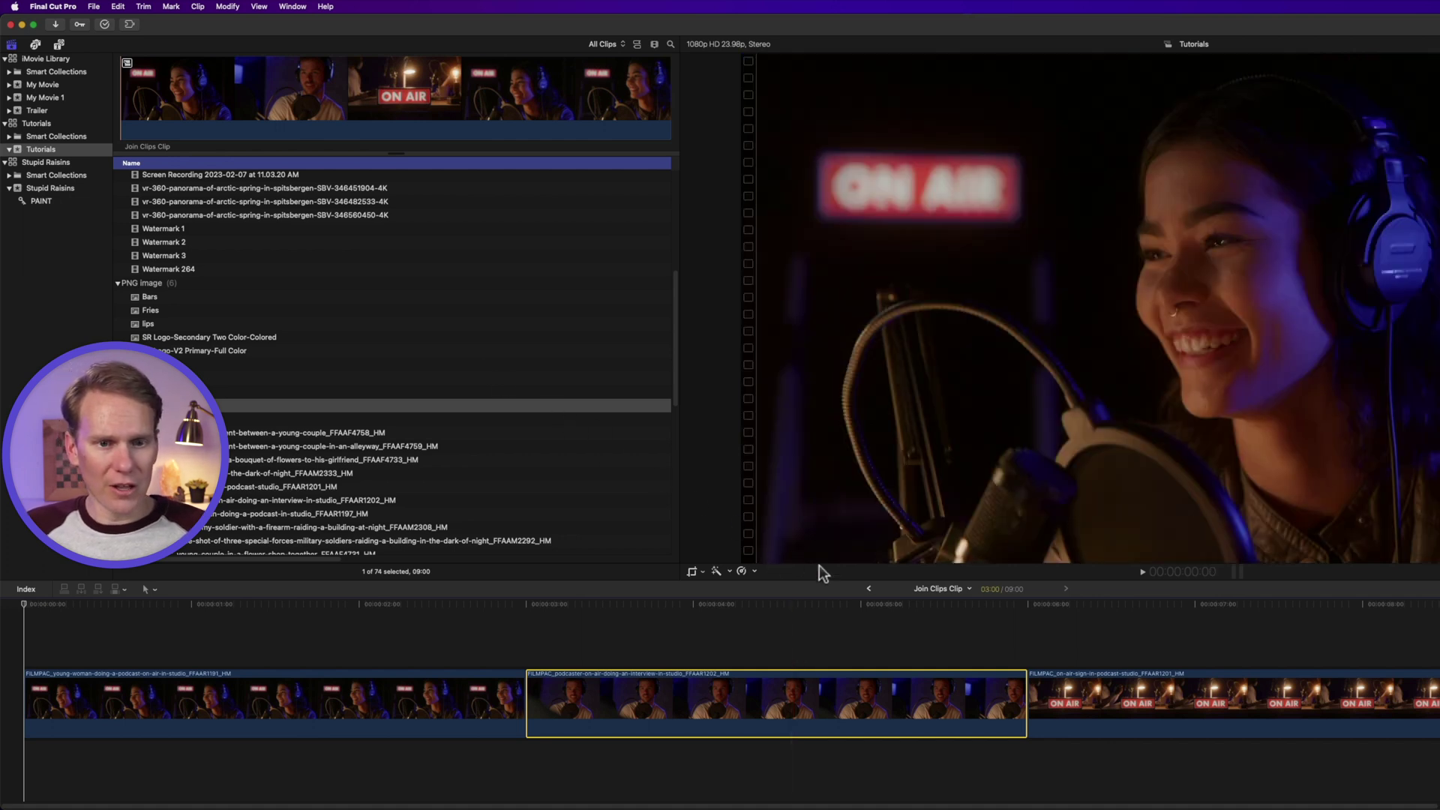
pyautogui.click(868, 589)
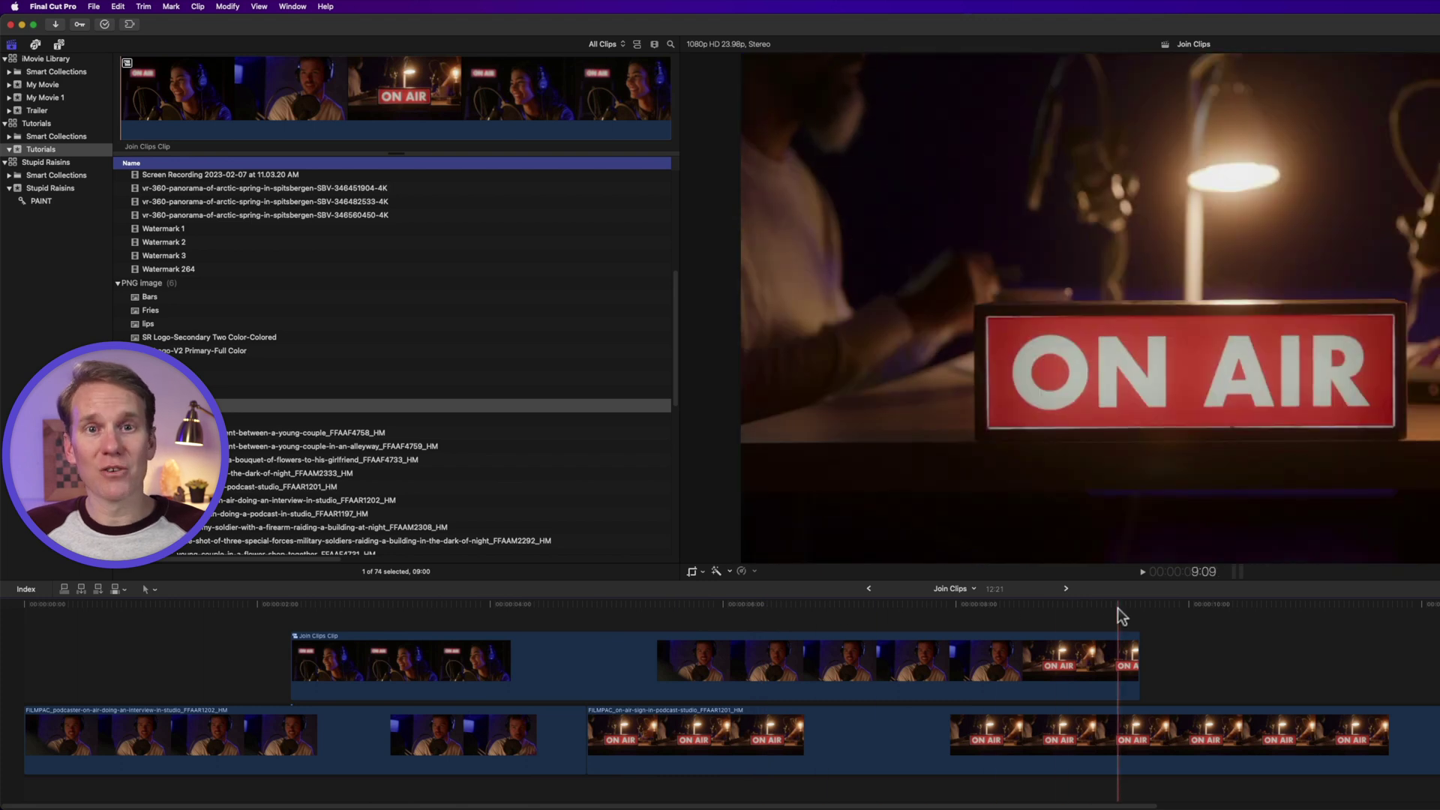
# Break the compound clip into three separate clips and drag ON AIR left over the podcaster clip.
pyautogui.click(678, 645)
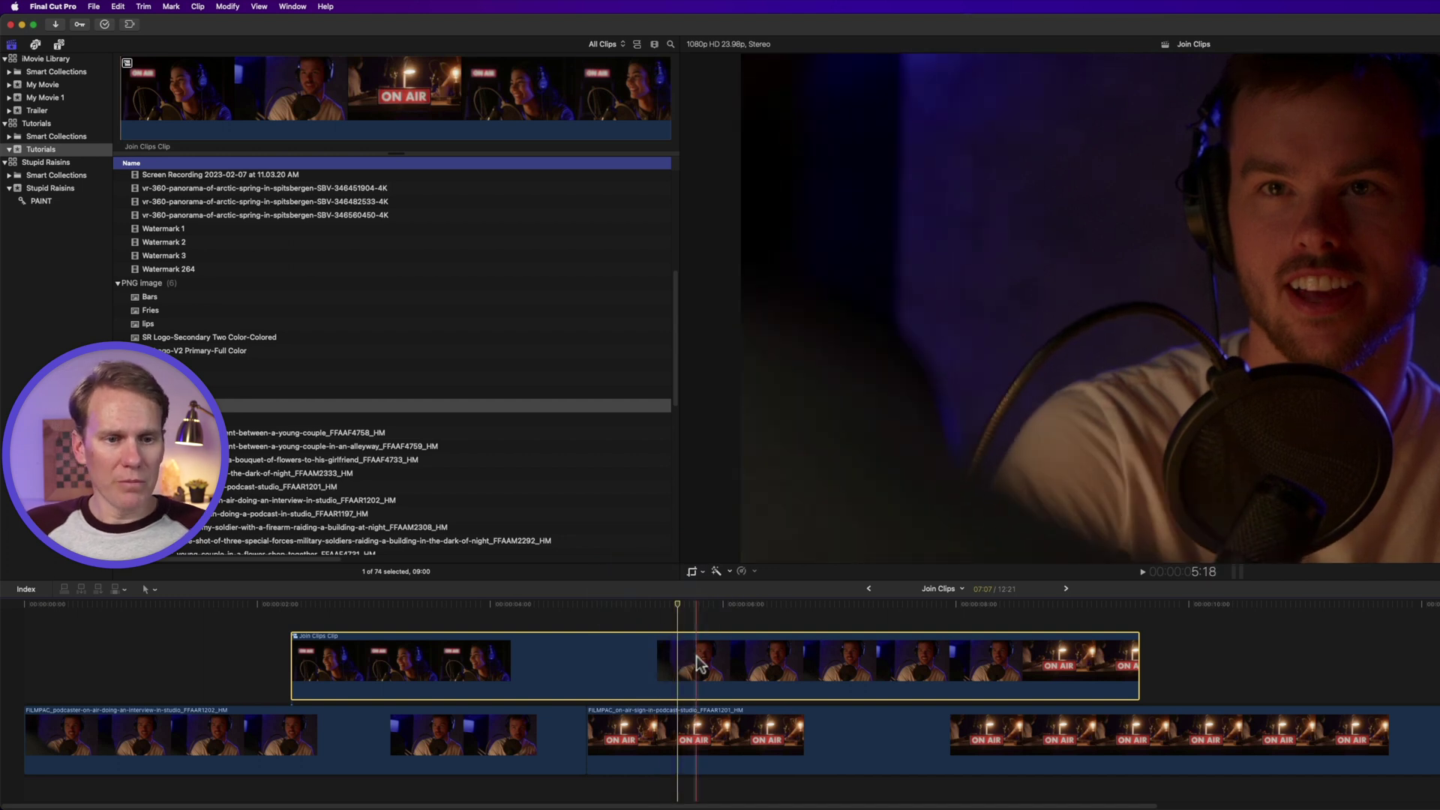
pyautogui.click(194, 7)
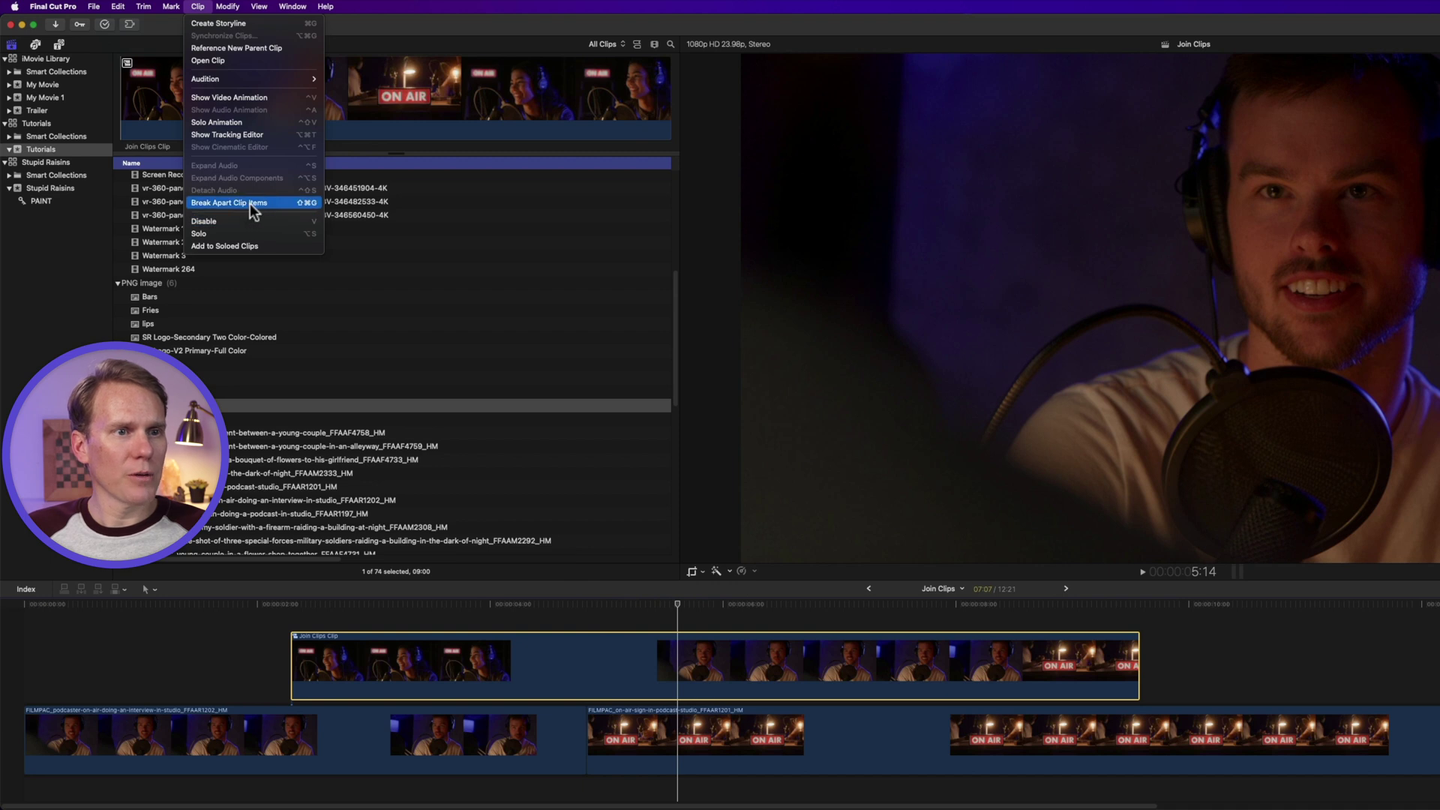
pyautogui.press('super+shift+g')
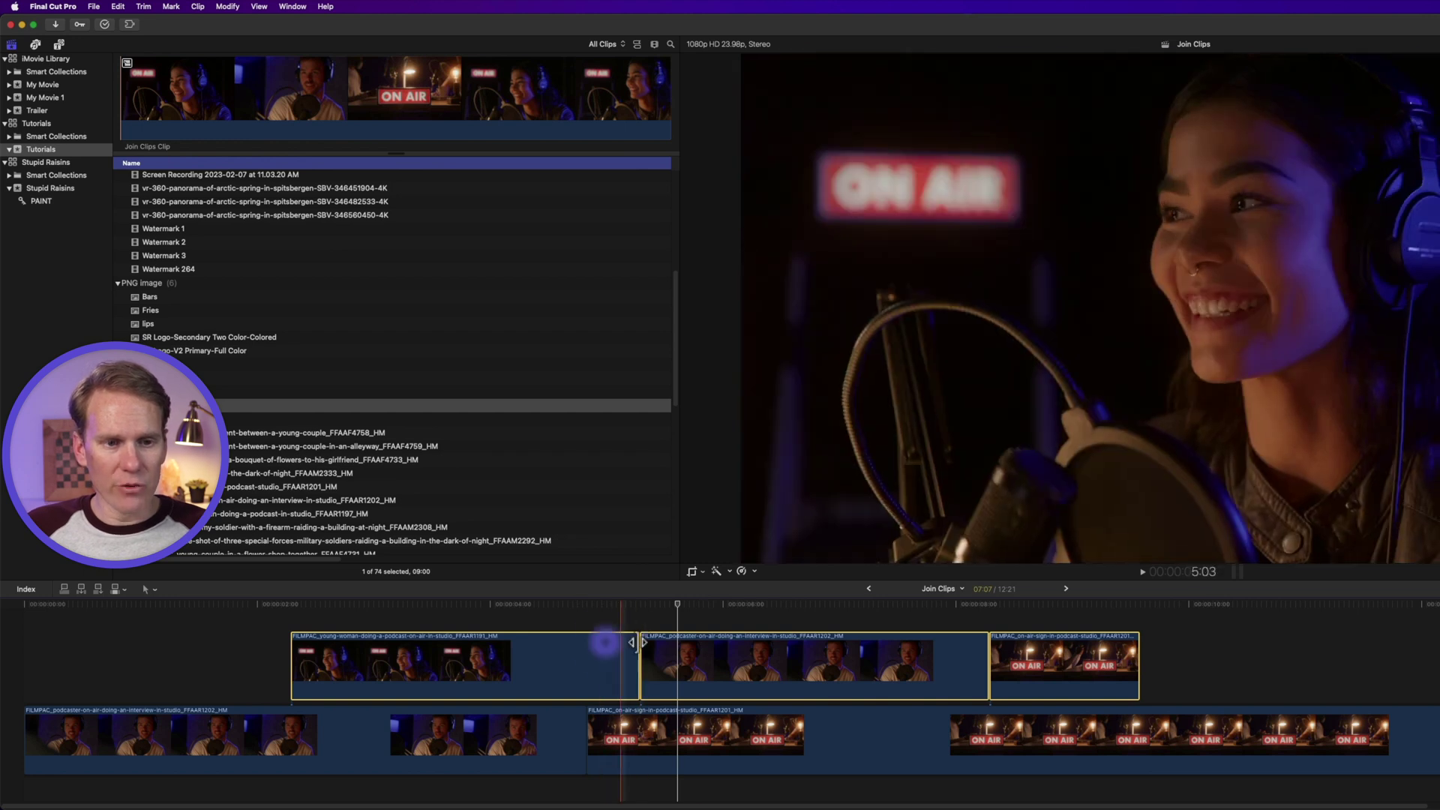
pyautogui.click(742, 654)
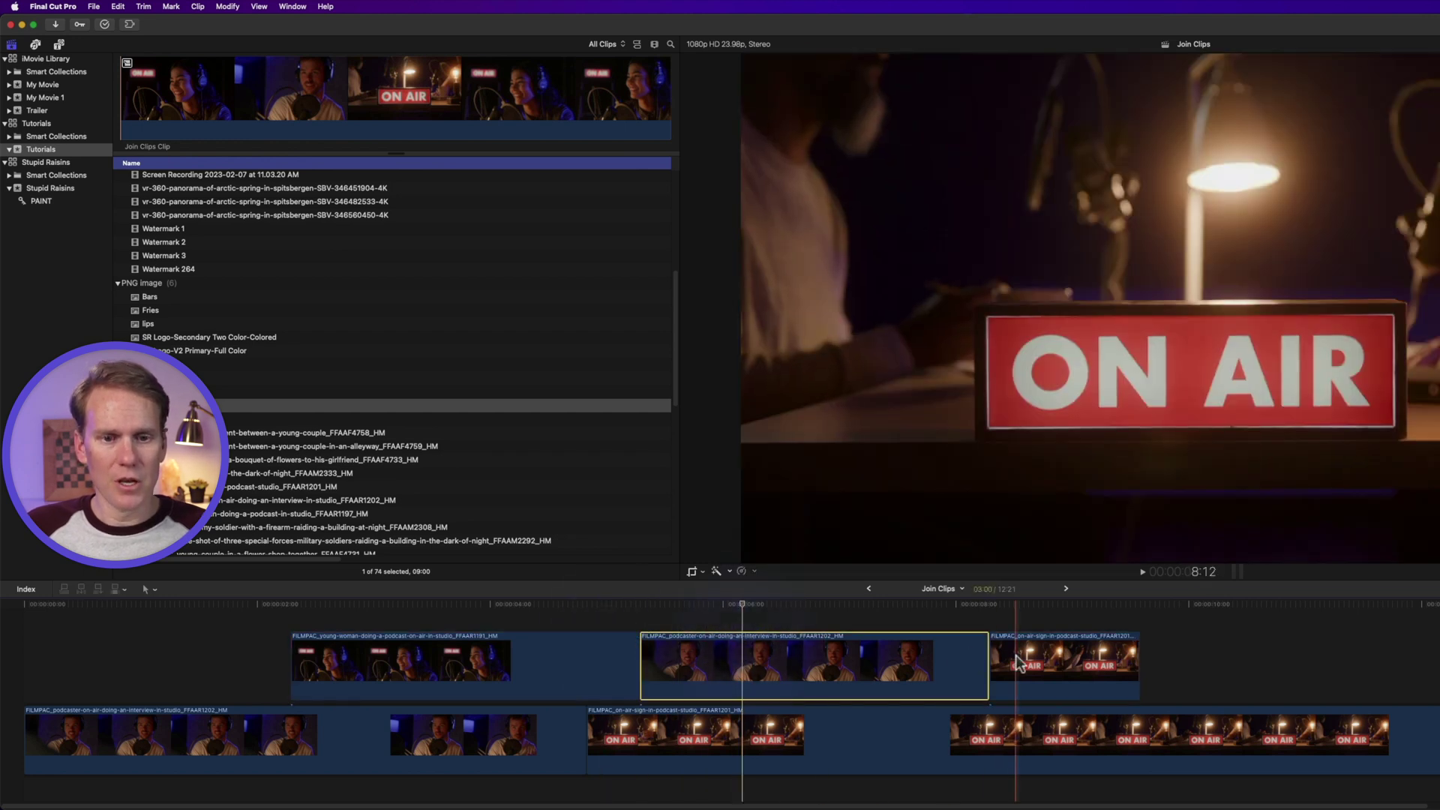
pyautogui.moveTo(1031, 656); pyautogui.dragTo(681, 604)
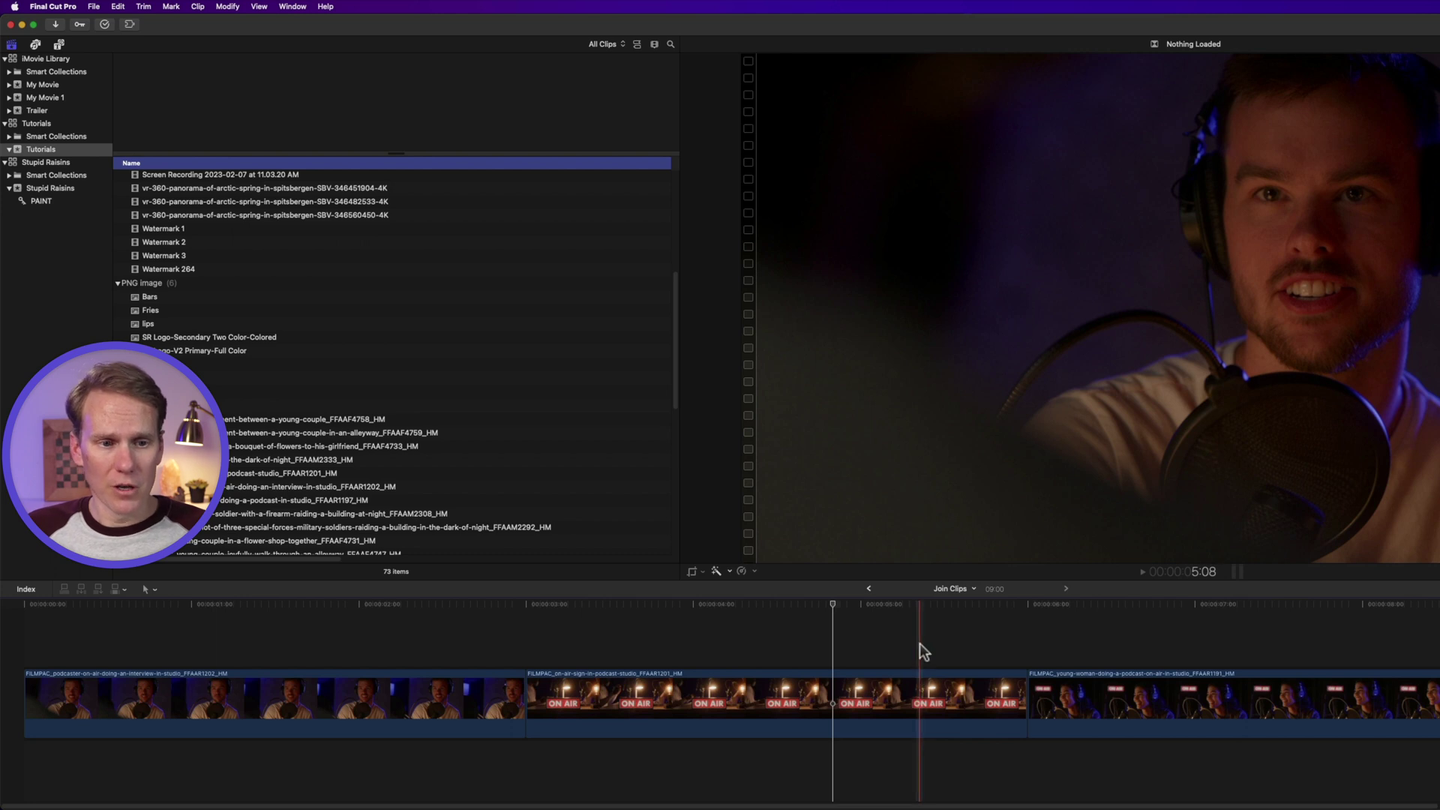
# Lift the ON AIR and young-woman clips from the primary storyline, then select the remaining gap.
pyautogui.moveTo(889, 641); pyautogui.dragTo(1092, 704)
pyautogui.rightClick(1090, 703)
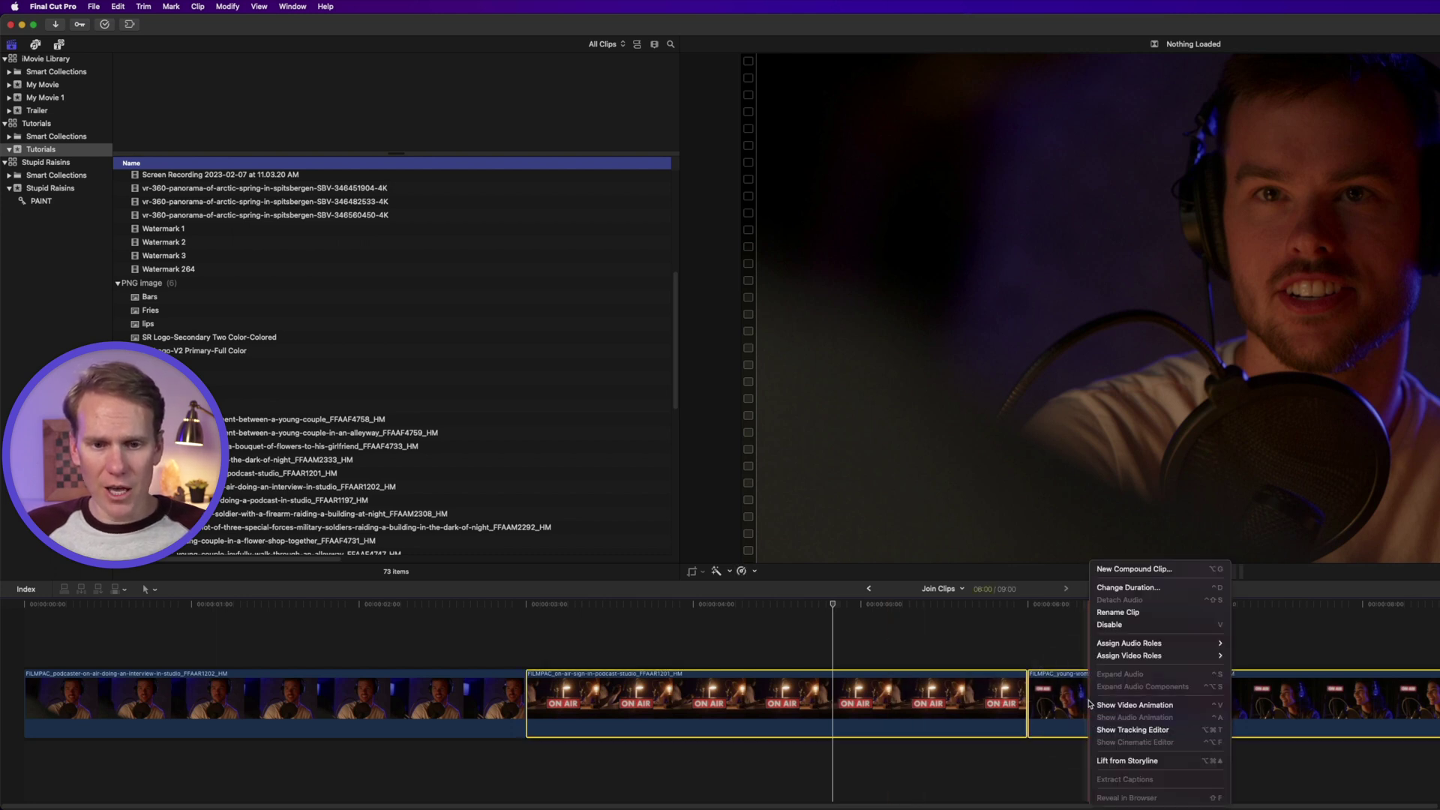
pyautogui.click(1154, 760)
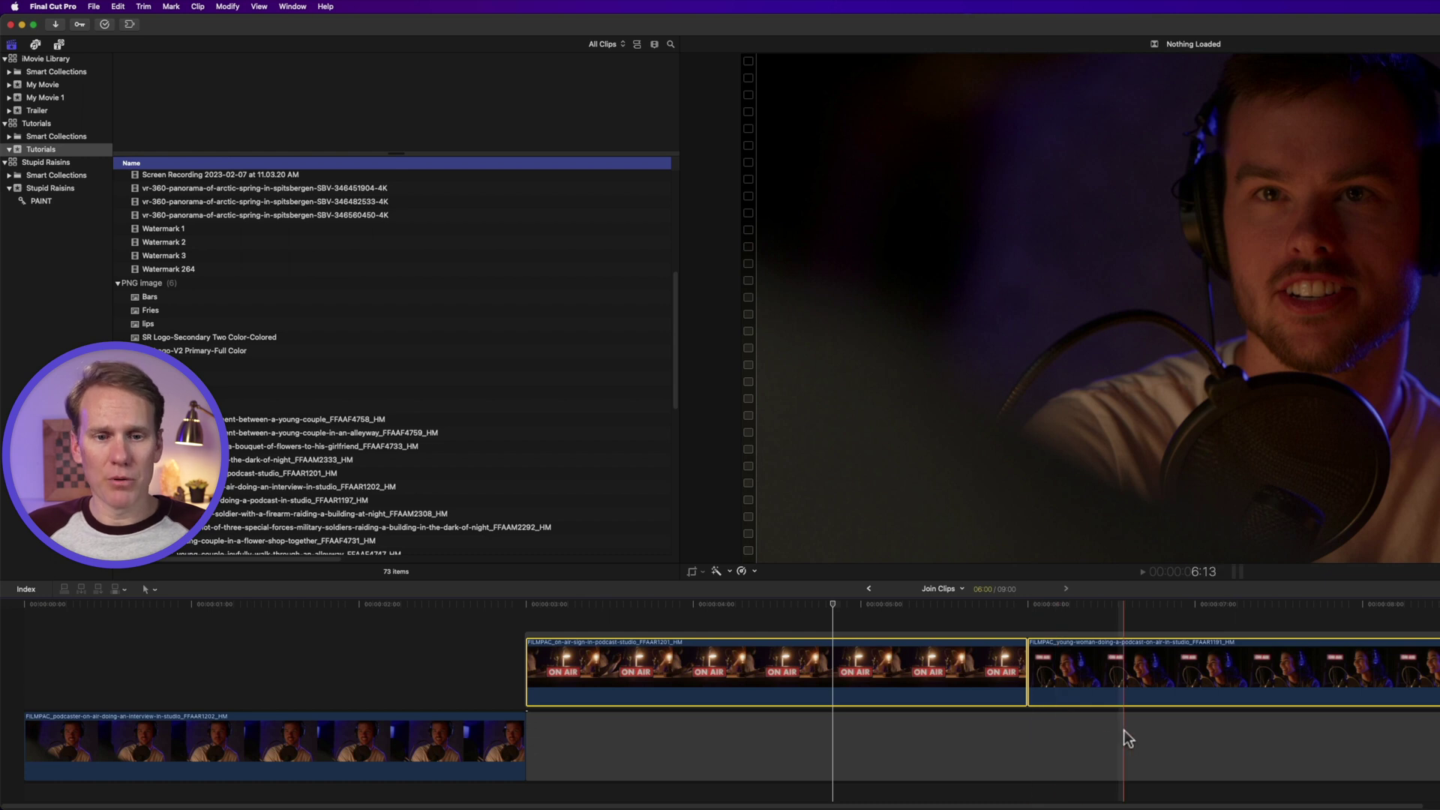
pyautogui.click(871, 726)
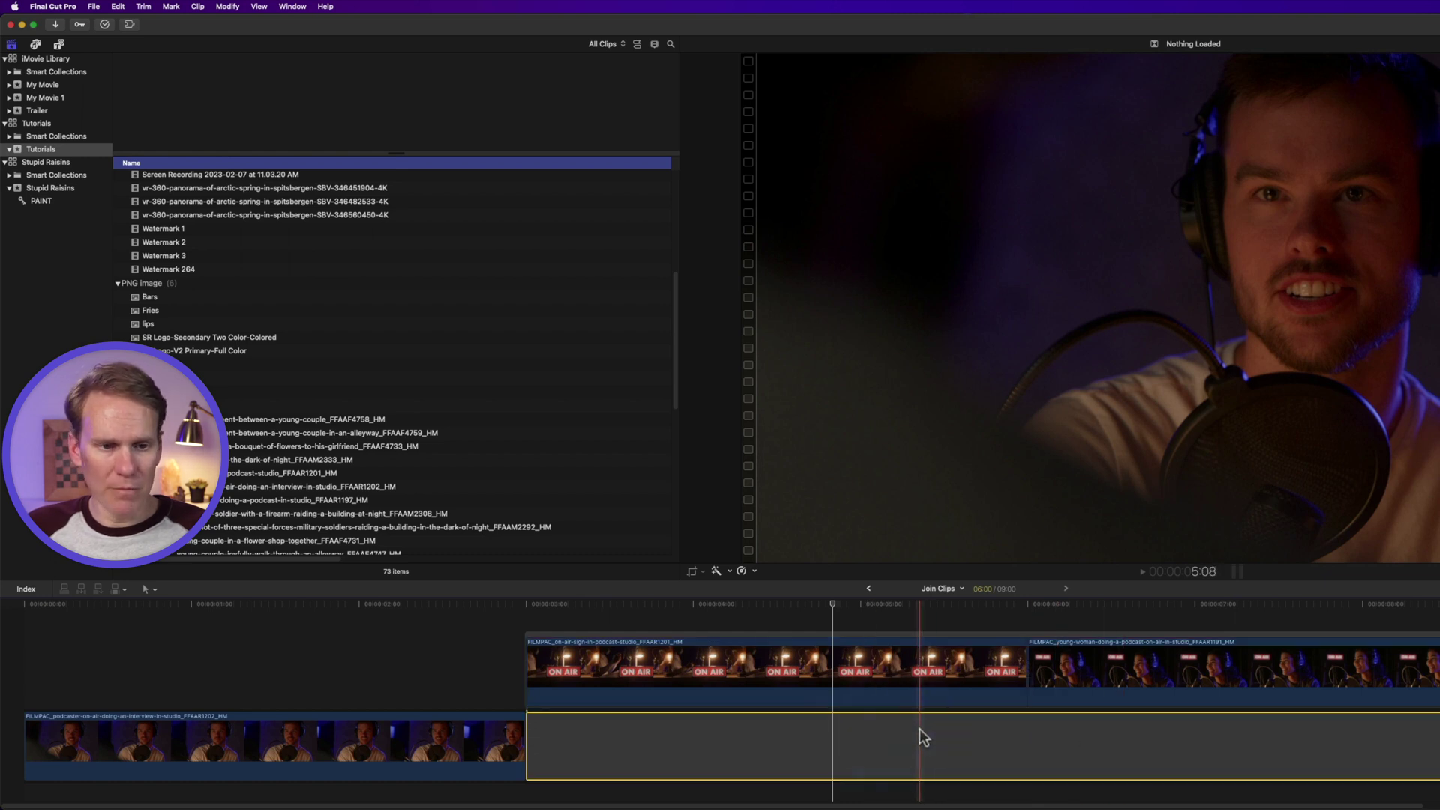
# Slide the connected storyline earlier, put young-woman before ON AIR, and drop it after the podcaster.
pyautogui.click(761, 636)
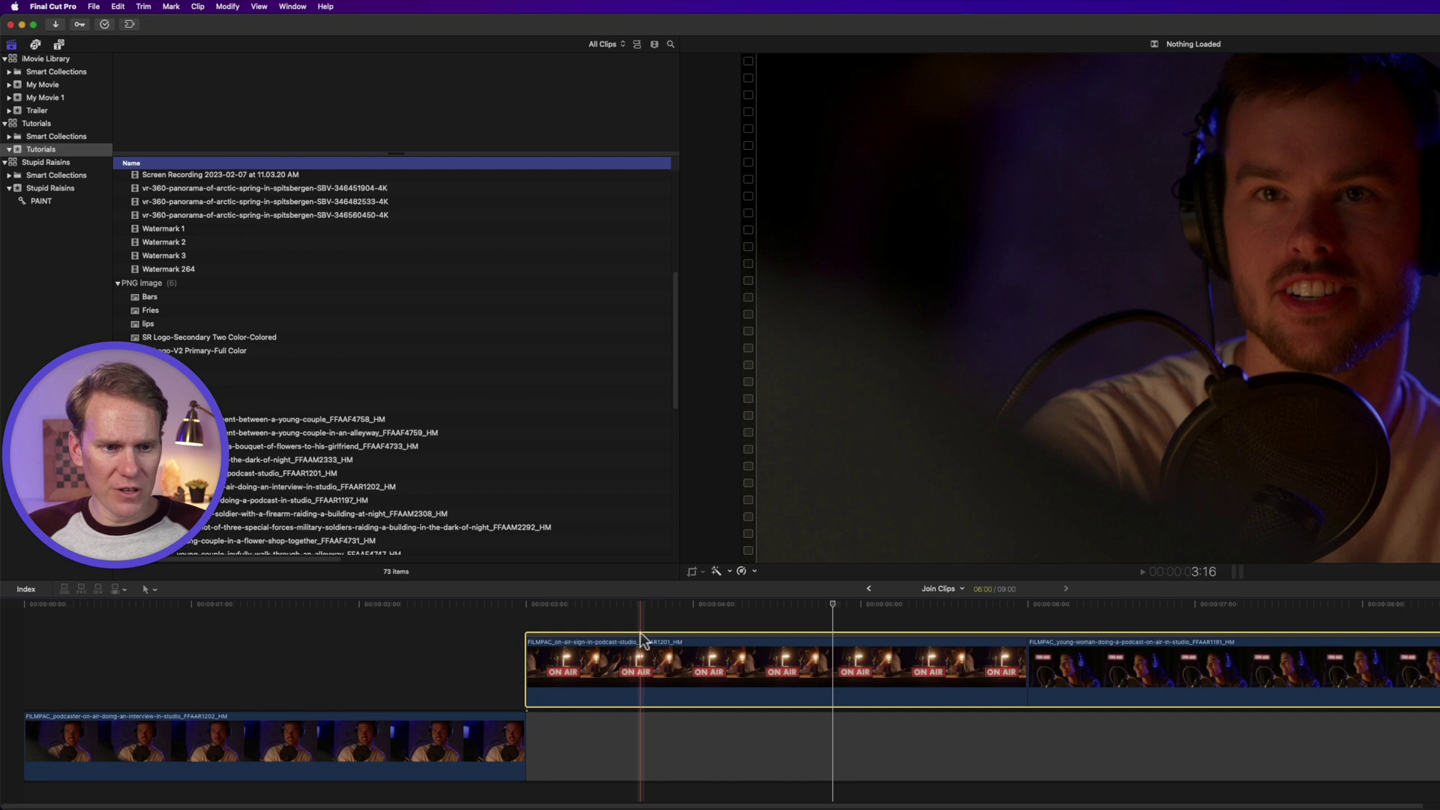
pyautogui.moveTo(553, 642); pyautogui.dragTo(226, 642)
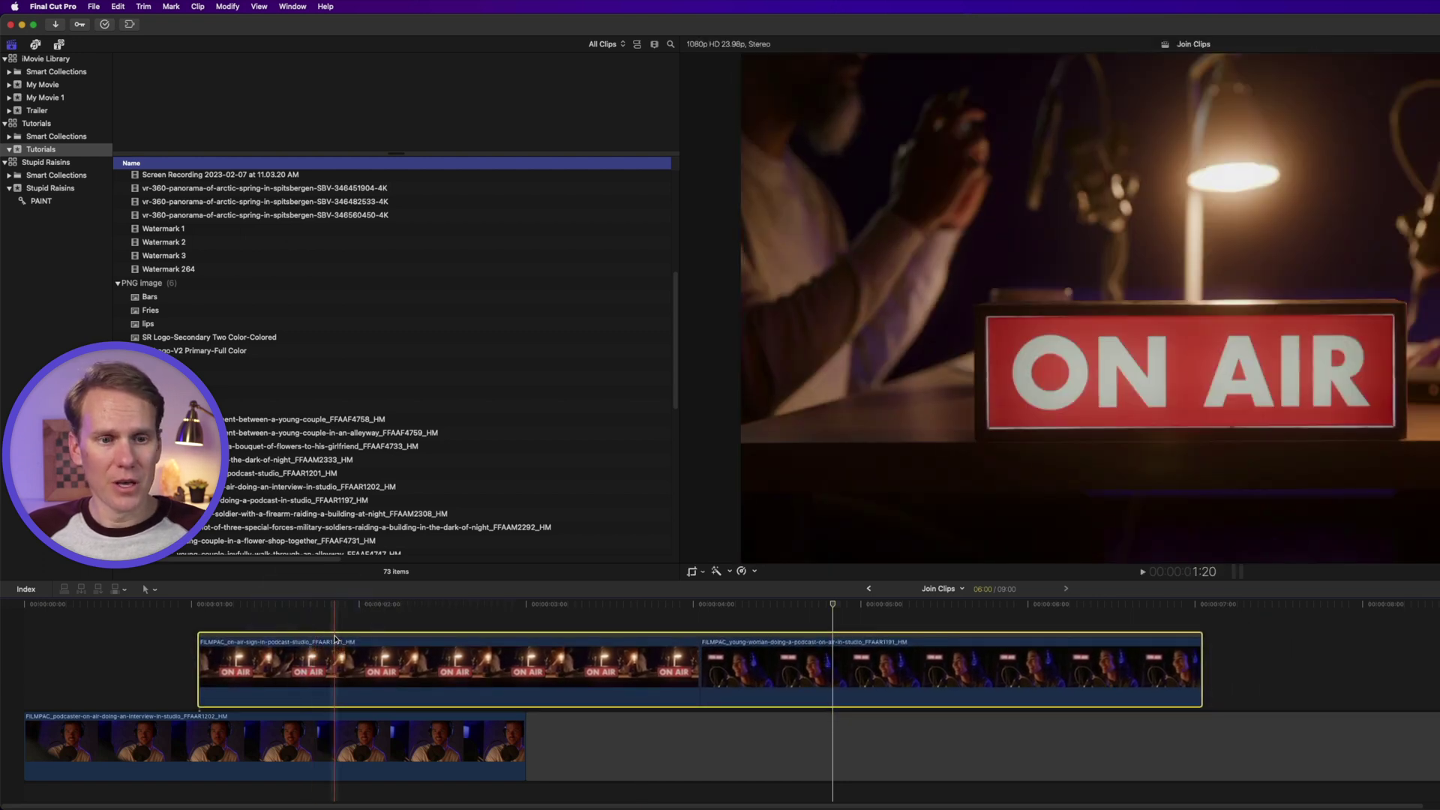
pyautogui.moveTo(780, 658); pyautogui.dragTo(339, 658)
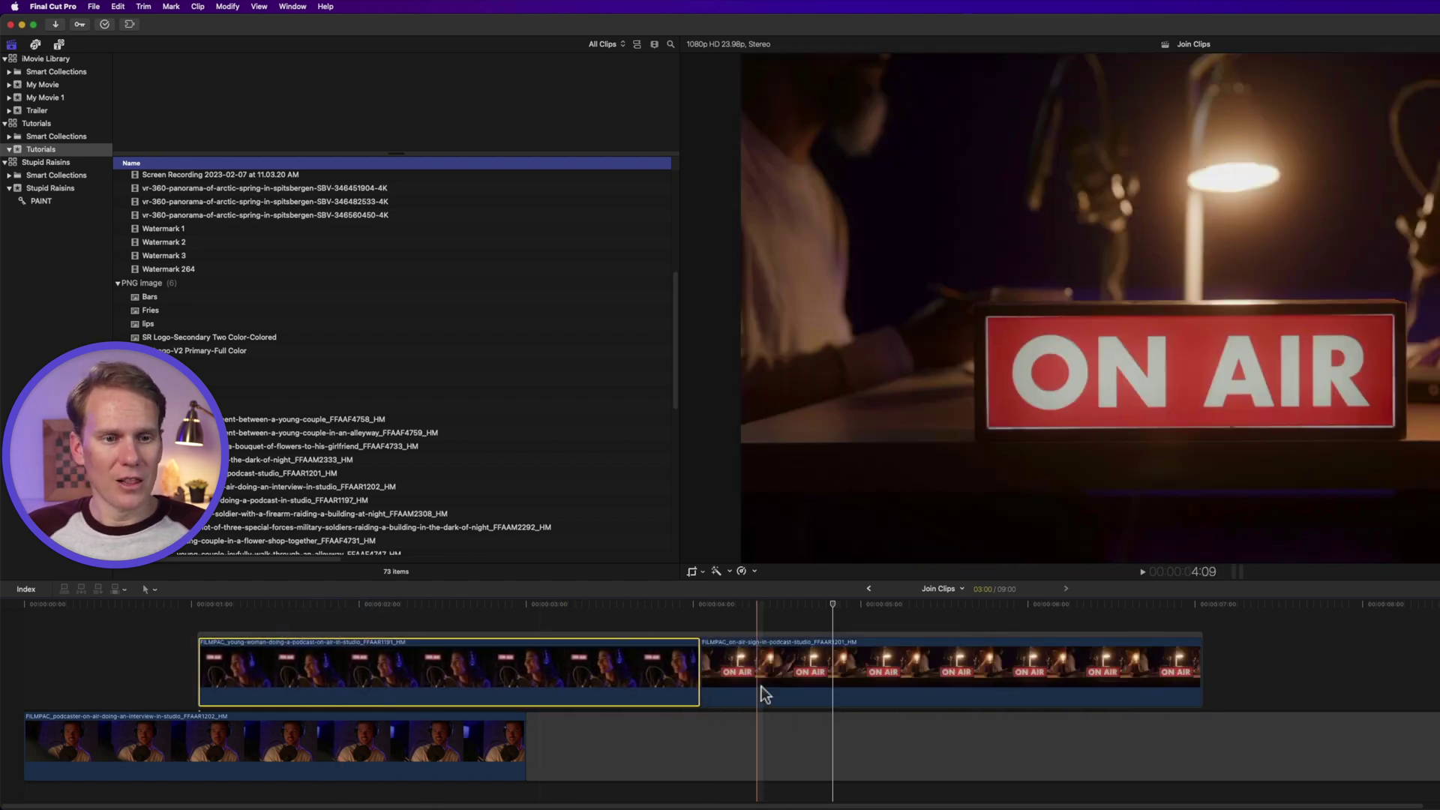
pyautogui.moveTo(696, 669)
pyautogui.mouseDown()
pyautogui.moveTo(466, 670)
pyautogui.moveTo(715, 671)
pyautogui.mouseUp()
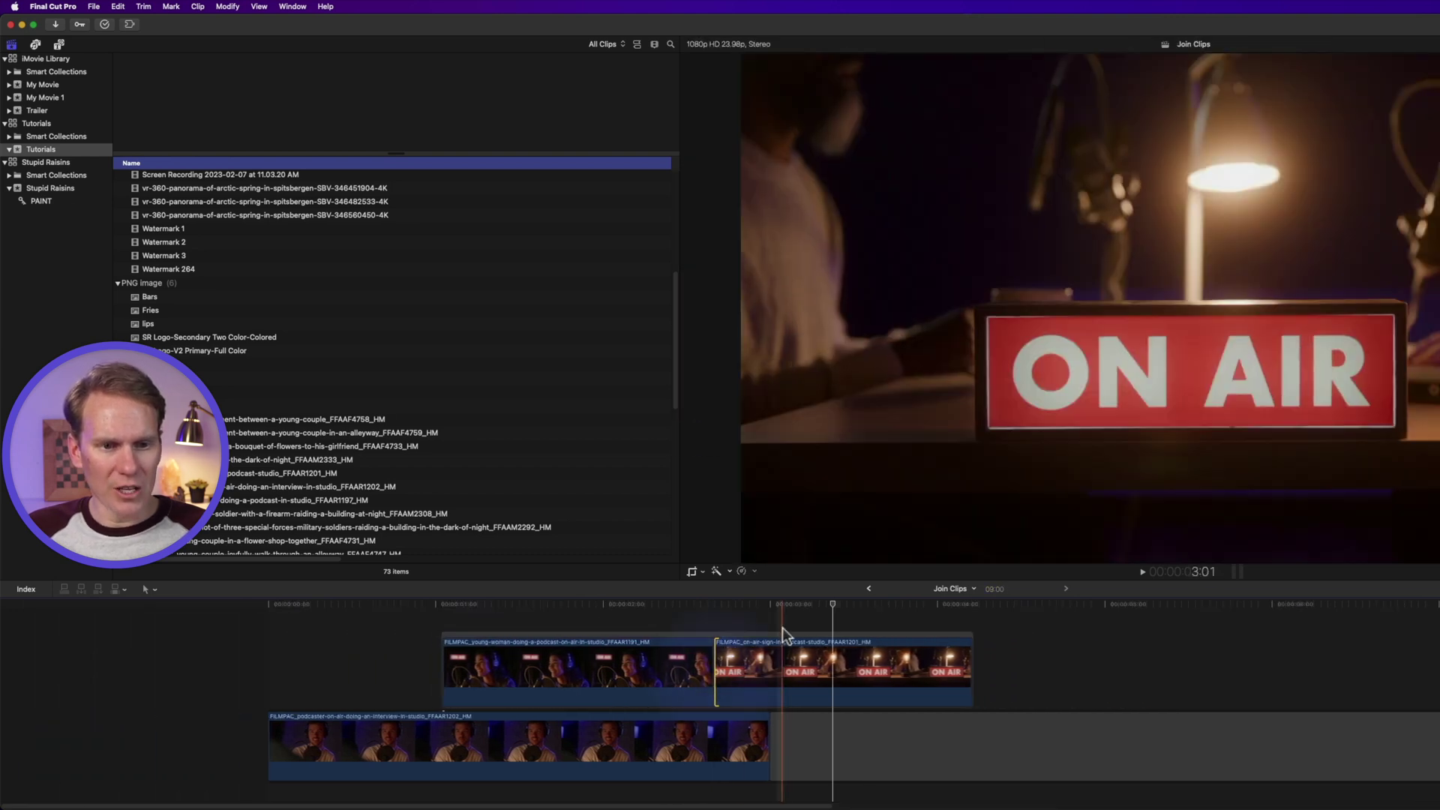
pyautogui.click(782, 632)
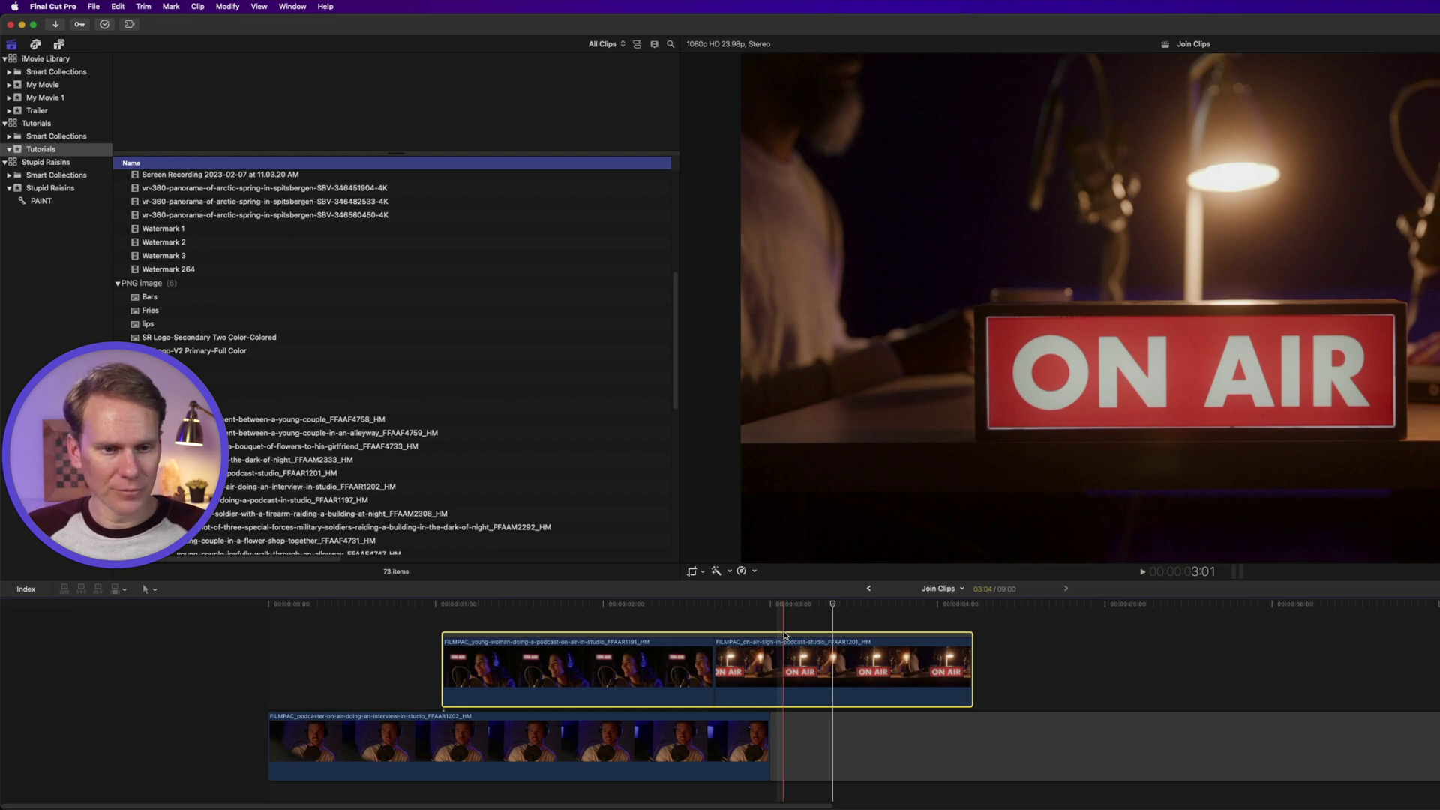
pyautogui.moveTo(785, 635); pyautogui.dragTo(948, 716)
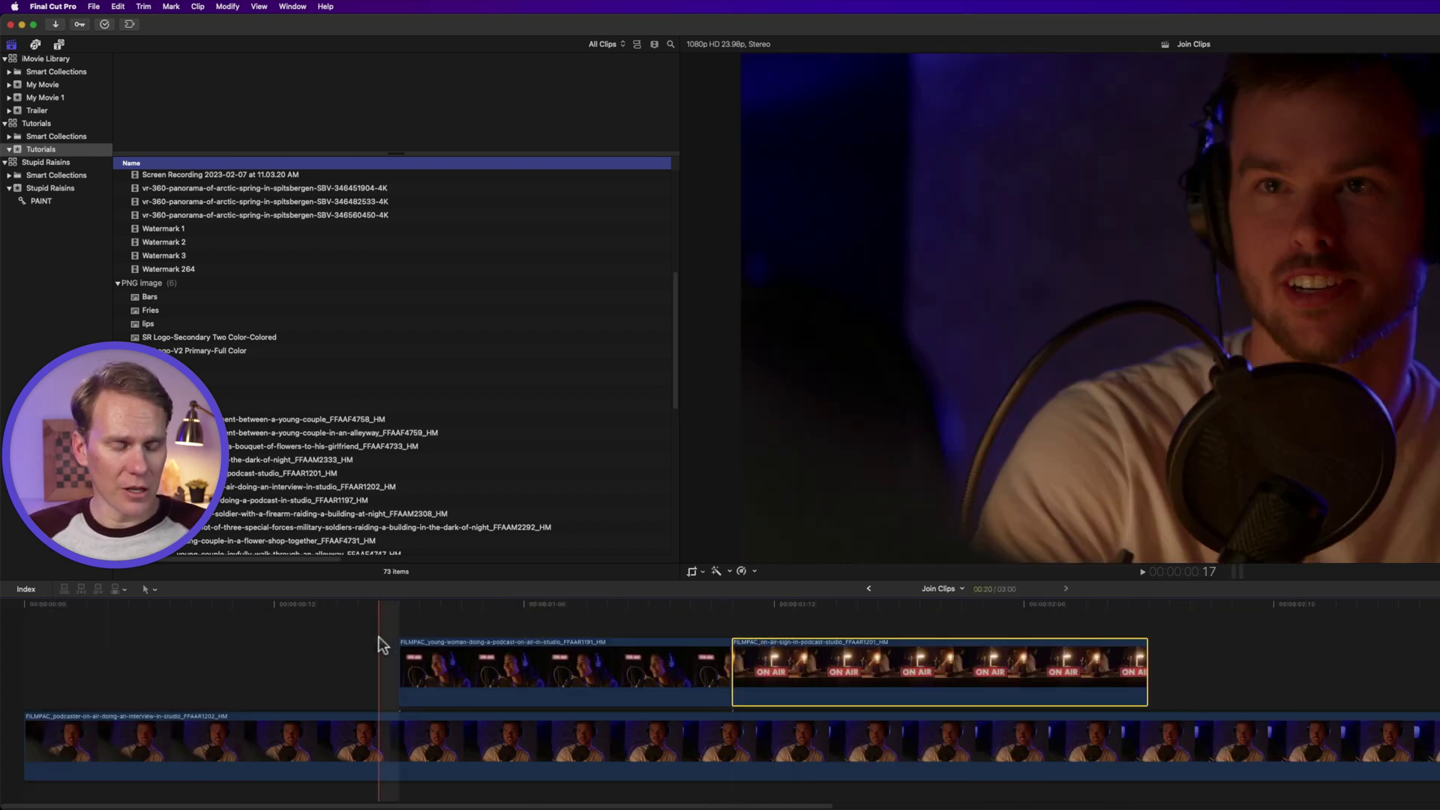
# Group the young-woman and ON AIR clips with Create Storyline (Command-G) and reposition ON AIR above.
pyautogui.click(638, 660)
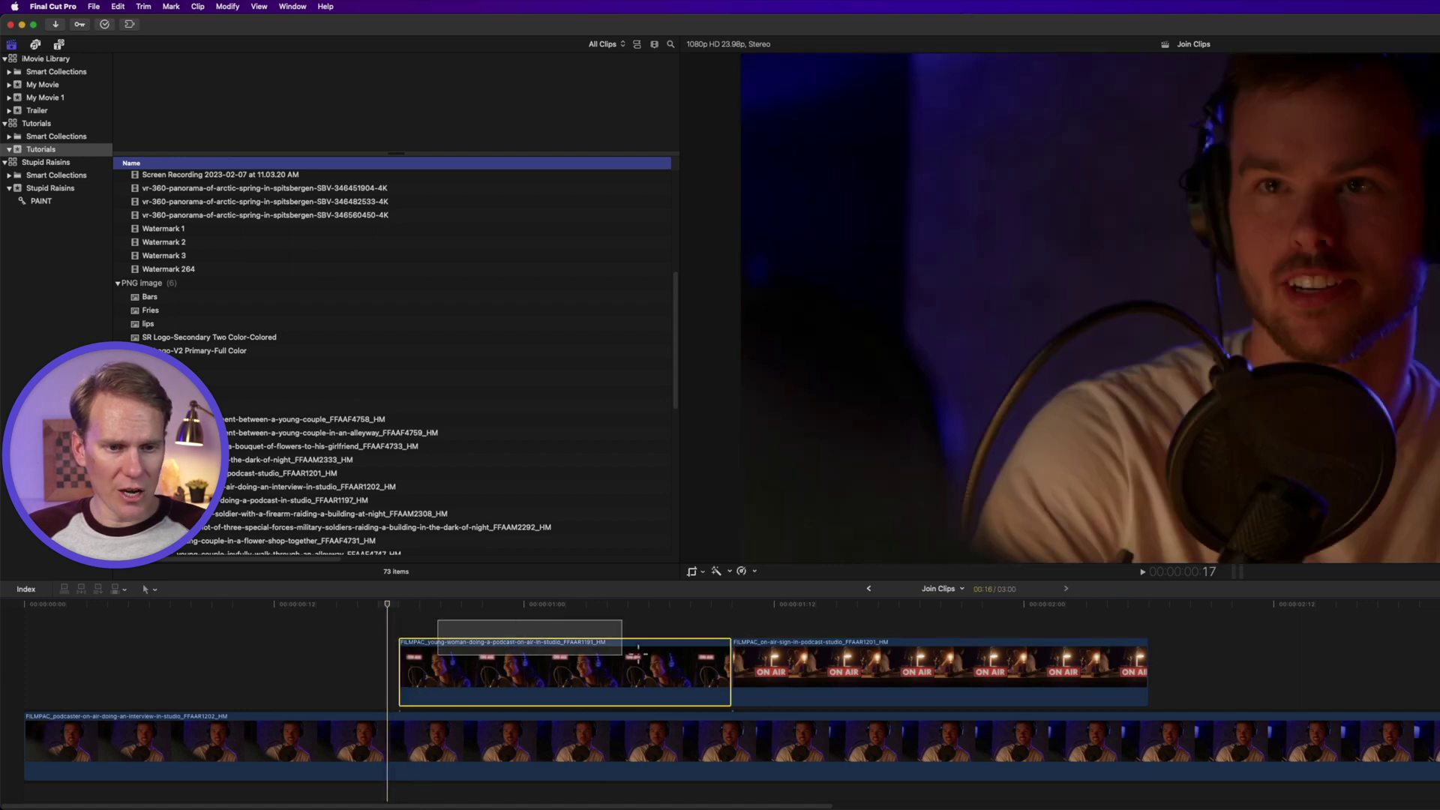
pyautogui.keyDown('super'); pyautogui.click(825, 667); pyautogui.keyUp('super')
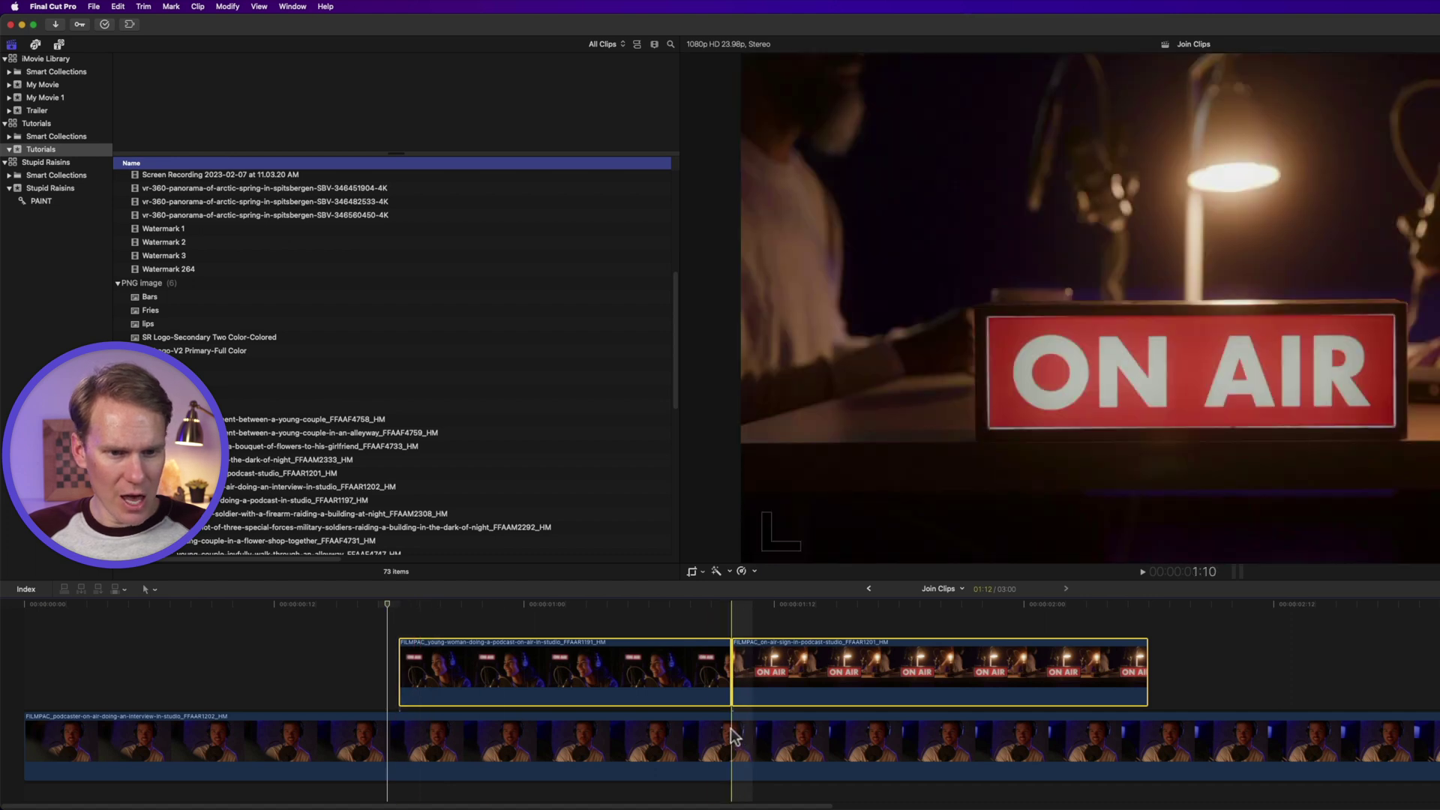
pyautogui.moveTo(673, 620); pyautogui.dragTo(774, 672)
pyautogui.rightClick(775, 673)
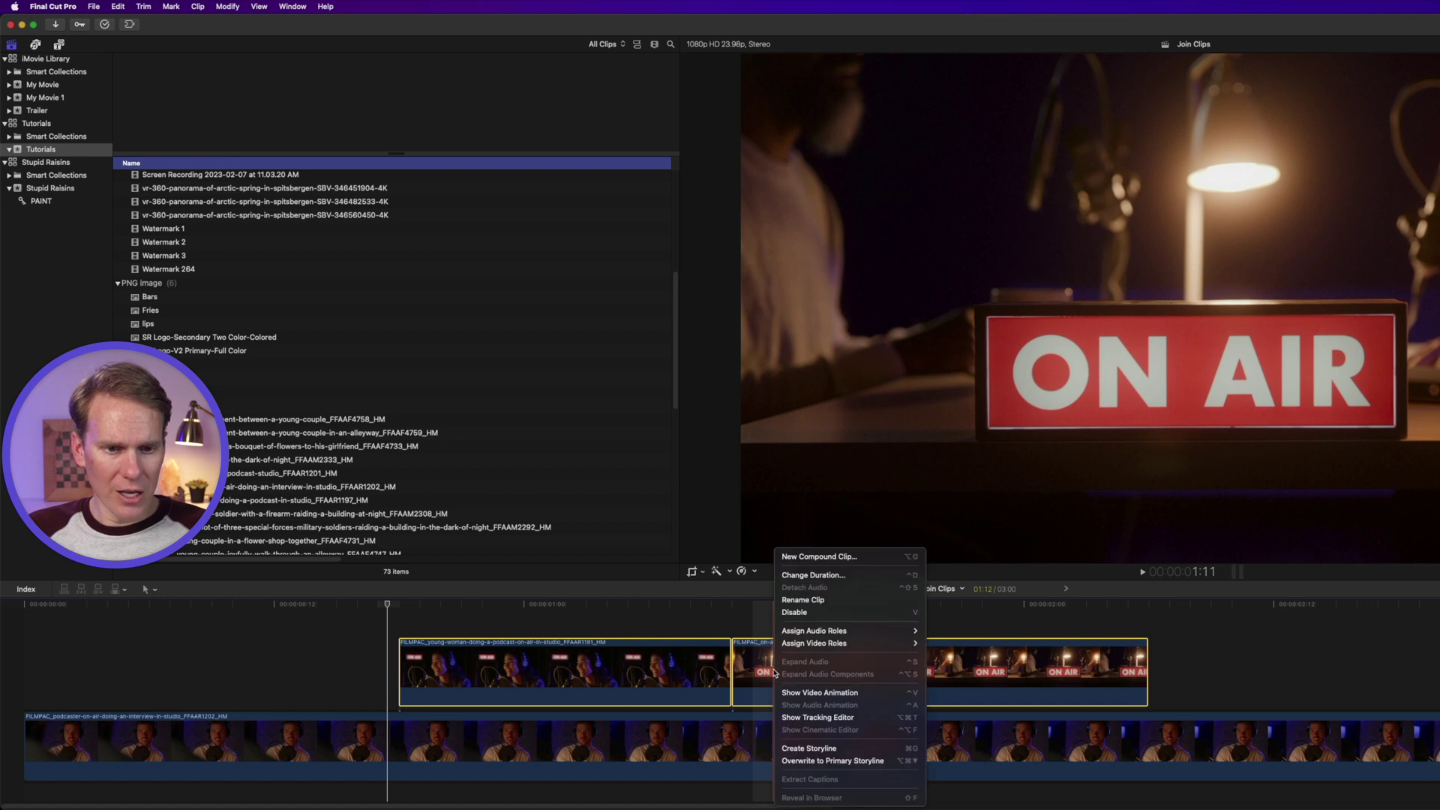
pyautogui.click(837, 748)
pyautogui.press('super+g')
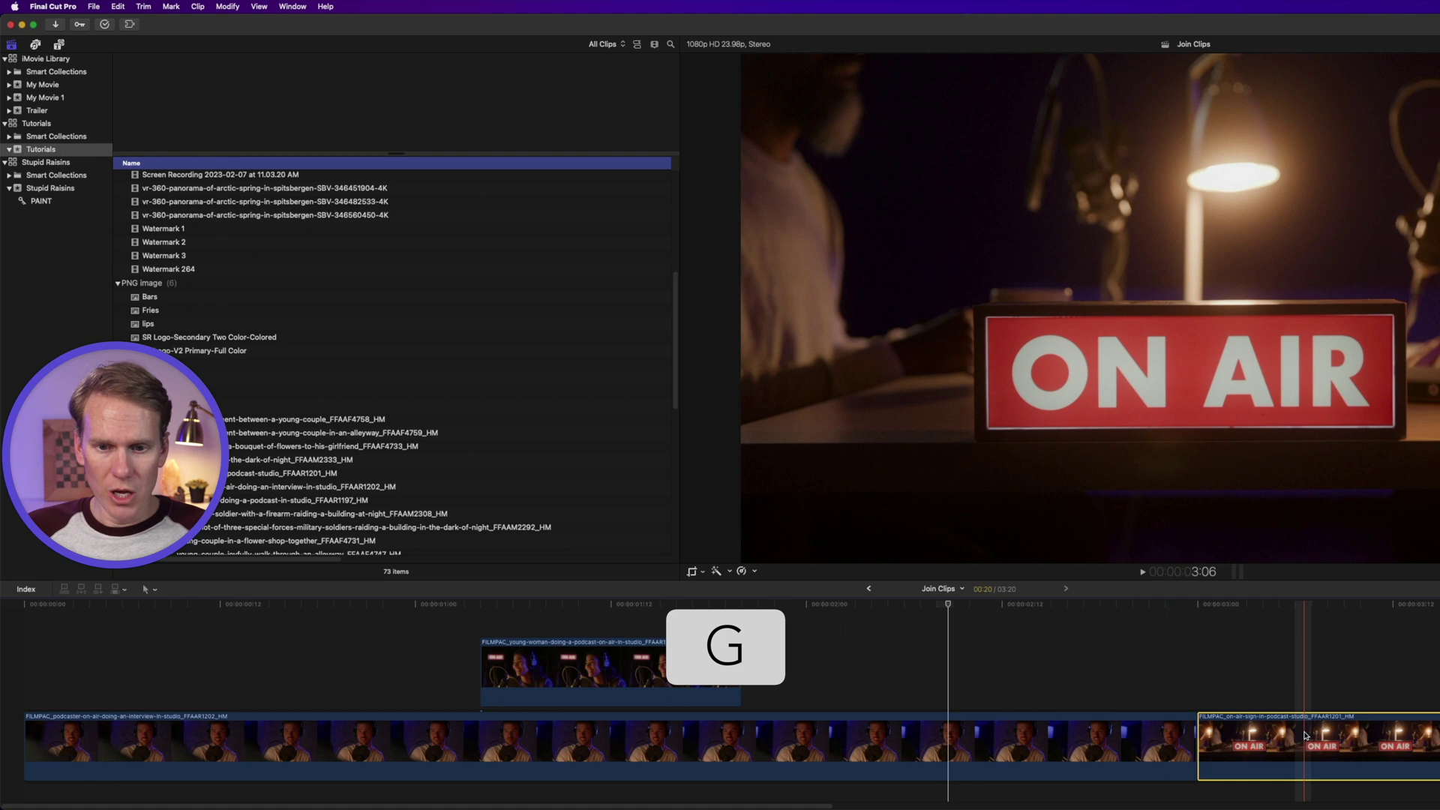
pyautogui.moveTo(1308, 740); pyautogui.dragTo(853, 660)
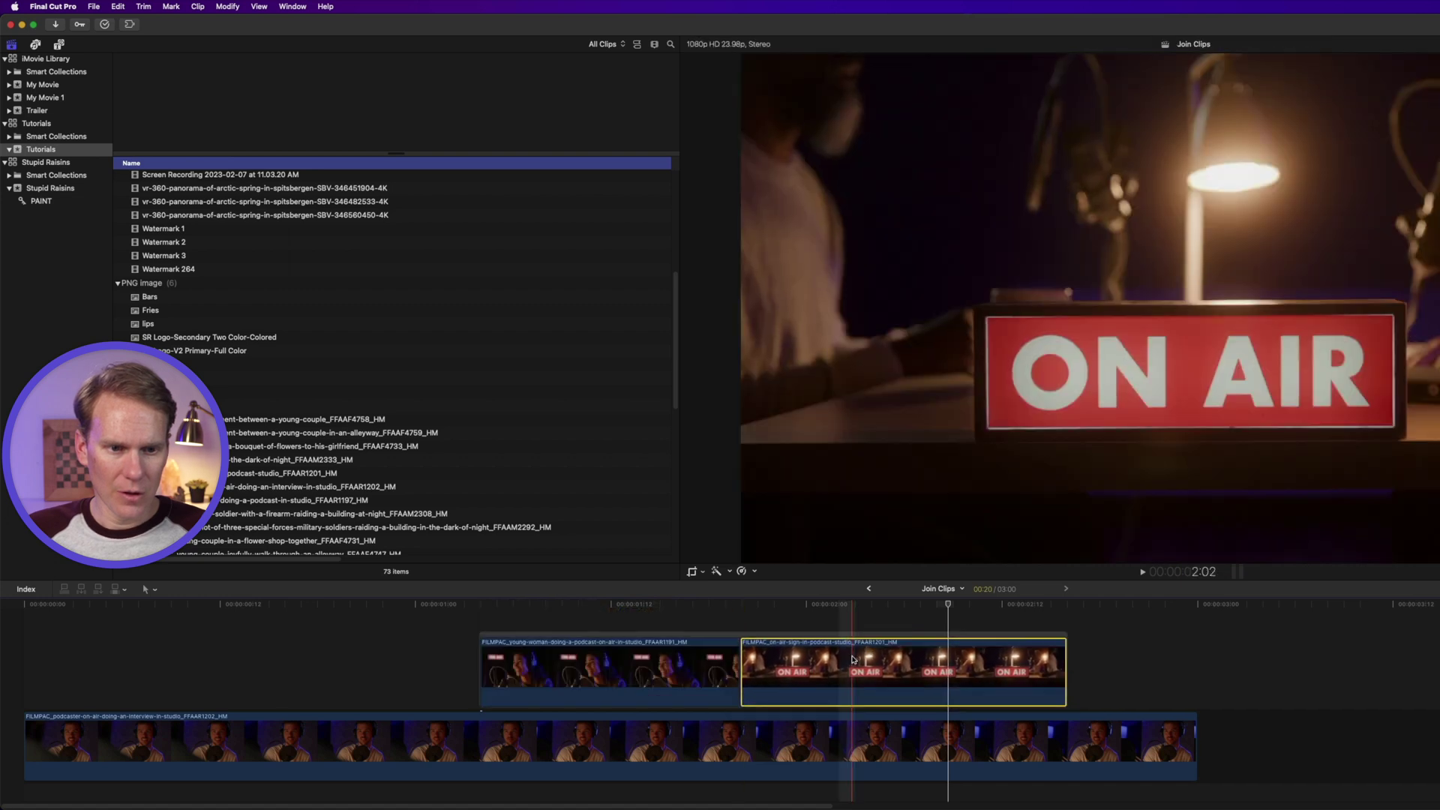
# Shift the connected clips earlier, move young-woman to the storyline end, and delete ON AIR.
pyautogui.keyDown('super'); pyautogui.click(727, 643); pyautogui.keyUp('super')
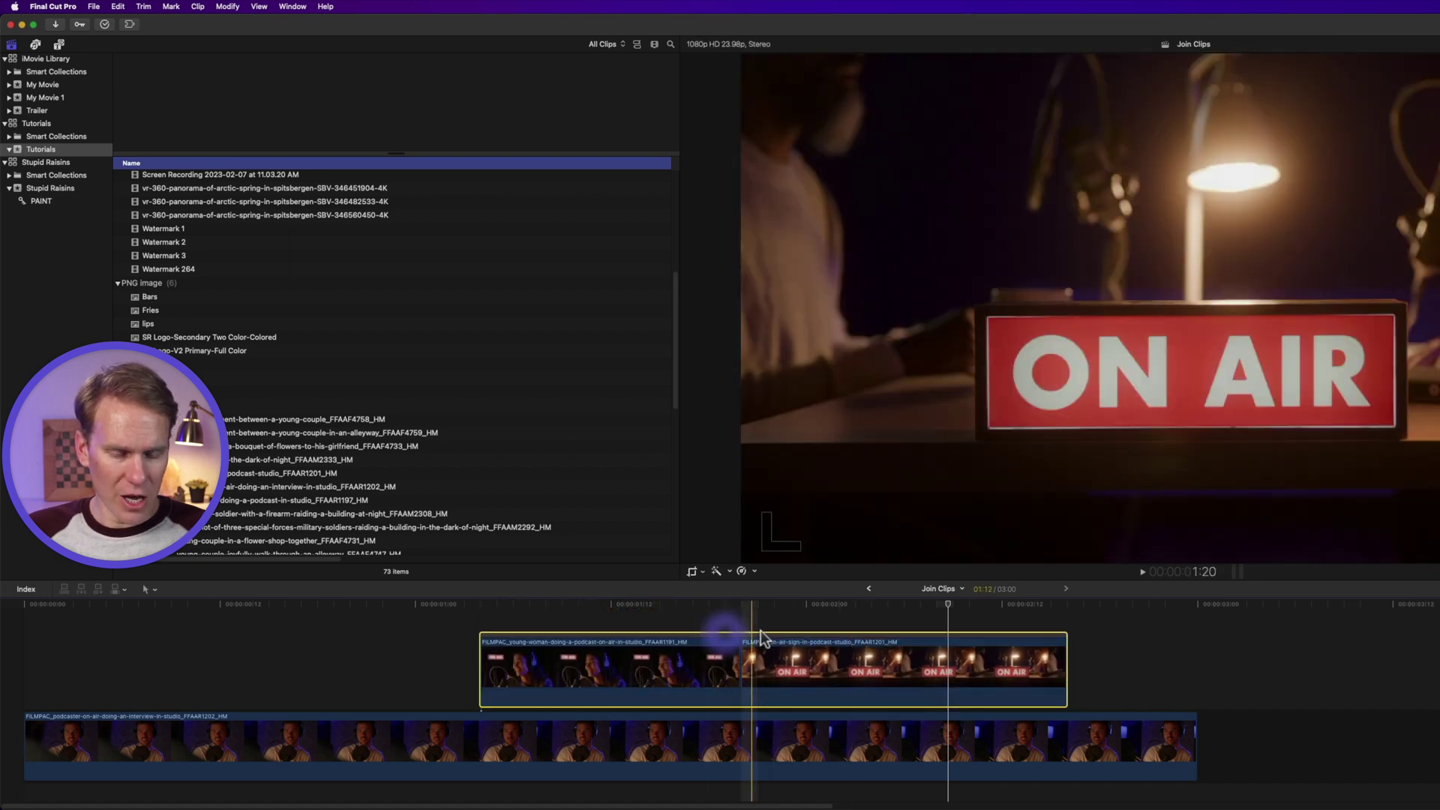
pyautogui.moveTo(772, 635); pyautogui.dragTo(700, 641)
pyautogui.moveTo(525, 660); pyautogui.dragTo(1237, 743)
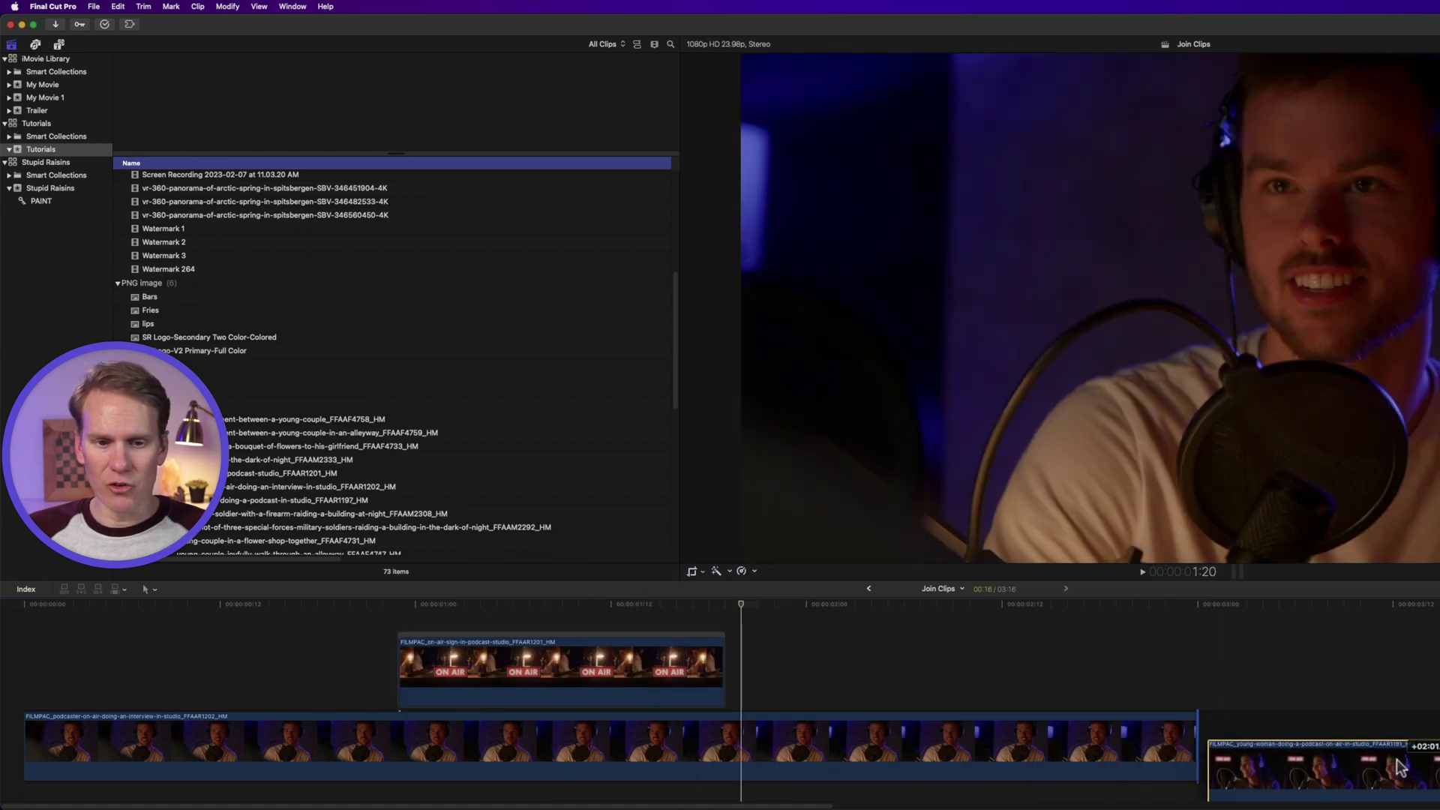
pyautogui.click(708, 679)
pyautogui.press('Delete')
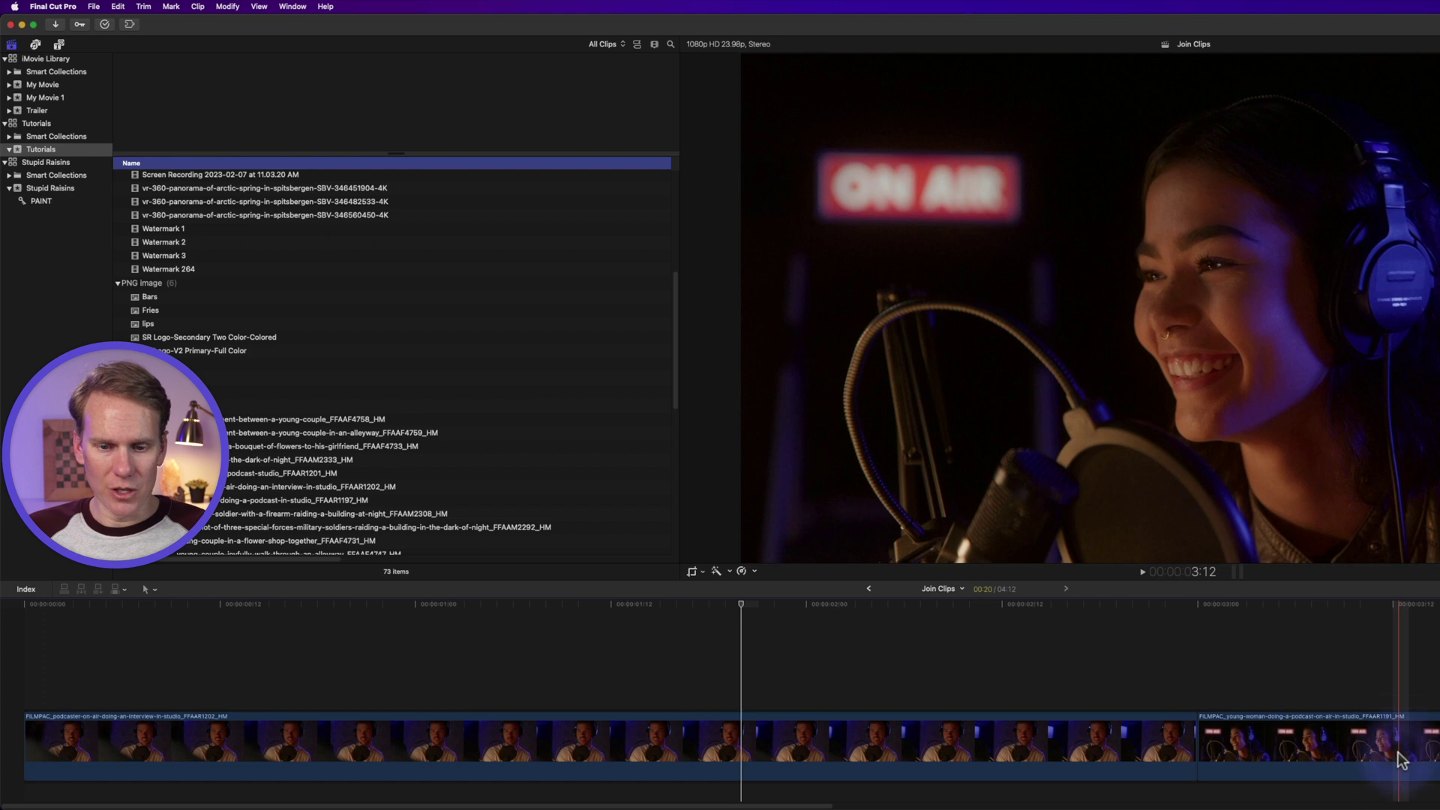
# Restore the deleted clips and undo dragging them into the primary storyline's end.
pyautogui.press('super+z')
pyautogui.press('super+z')
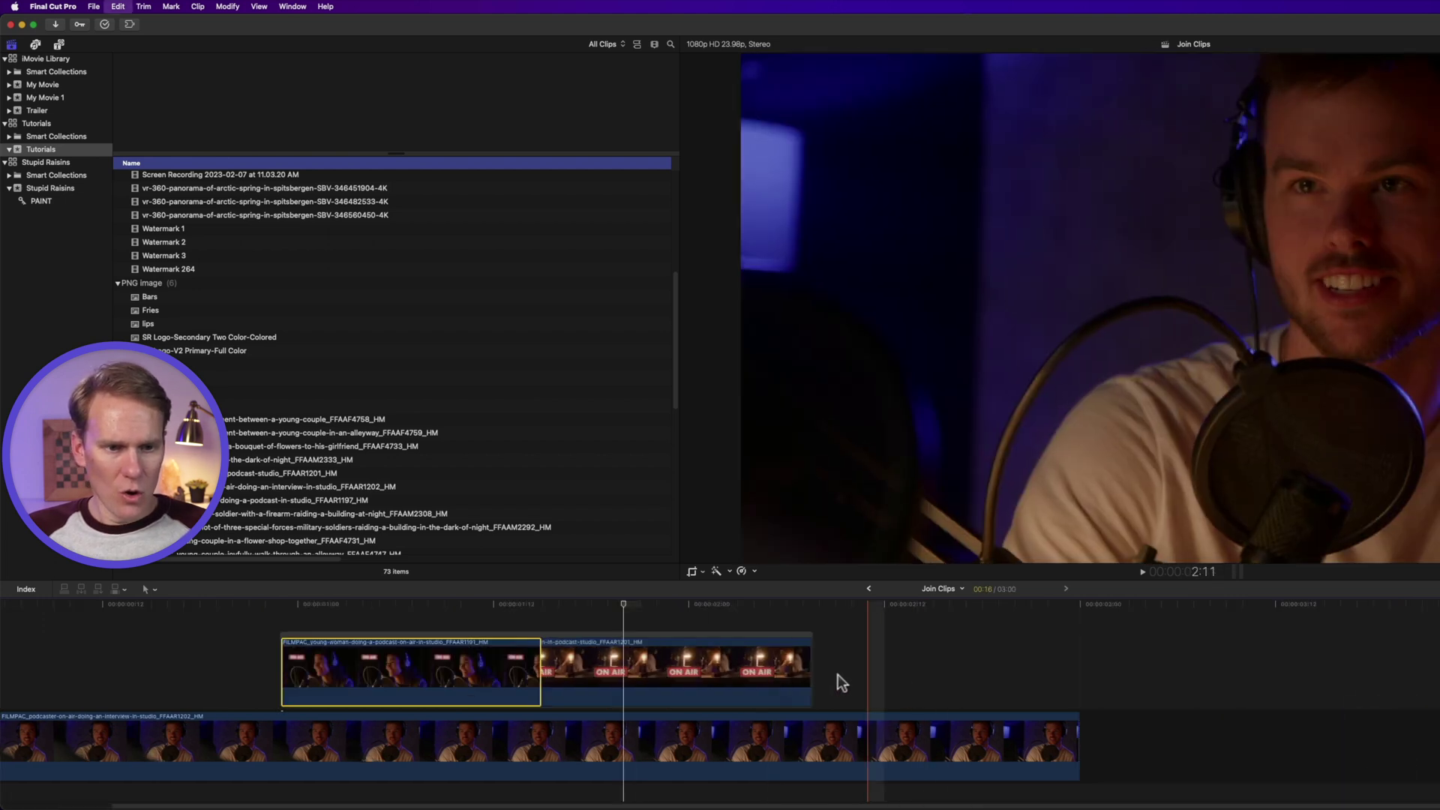
pyautogui.moveTo(828, 639); pyautogui.dragTo(1436, 750)
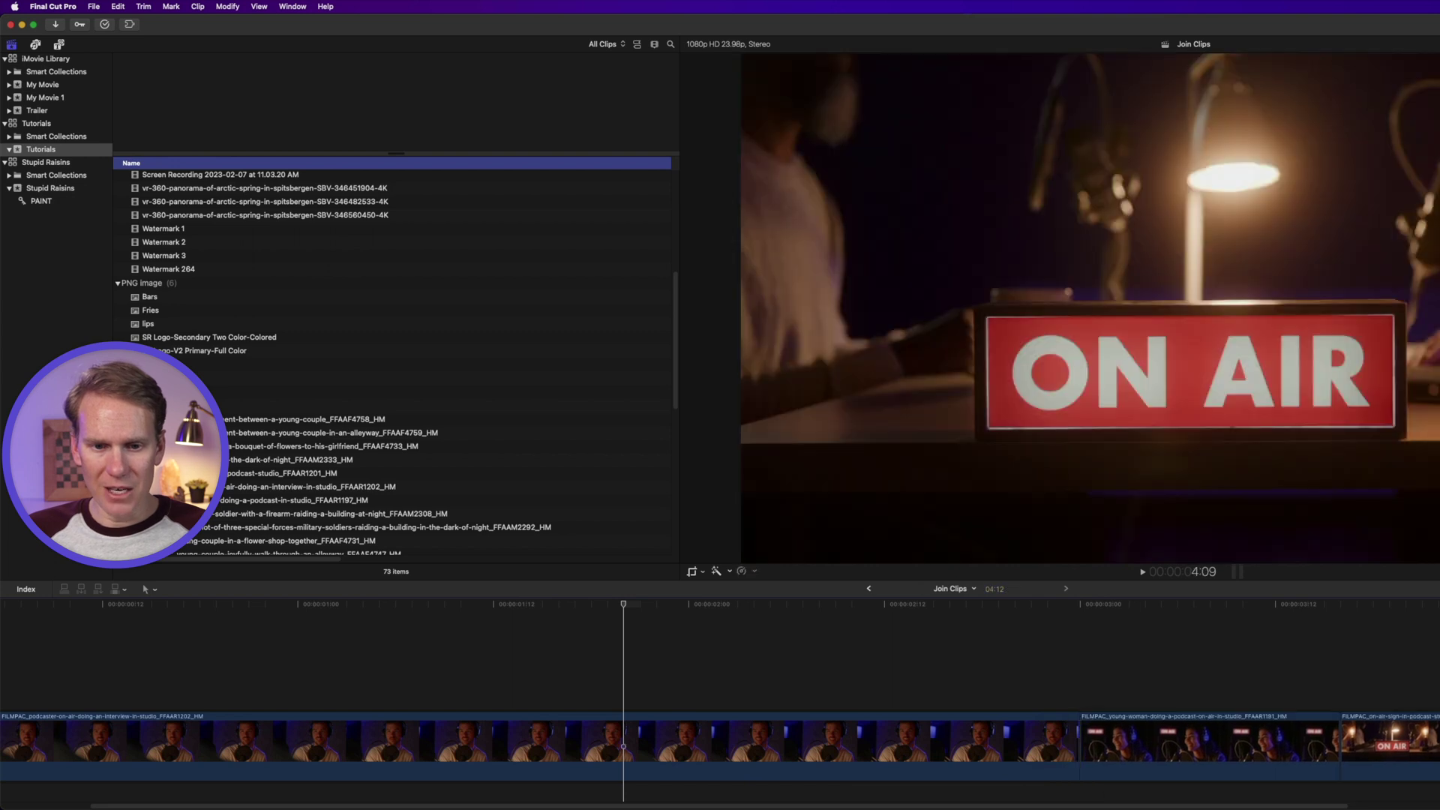
pyautogui.press('super+z')
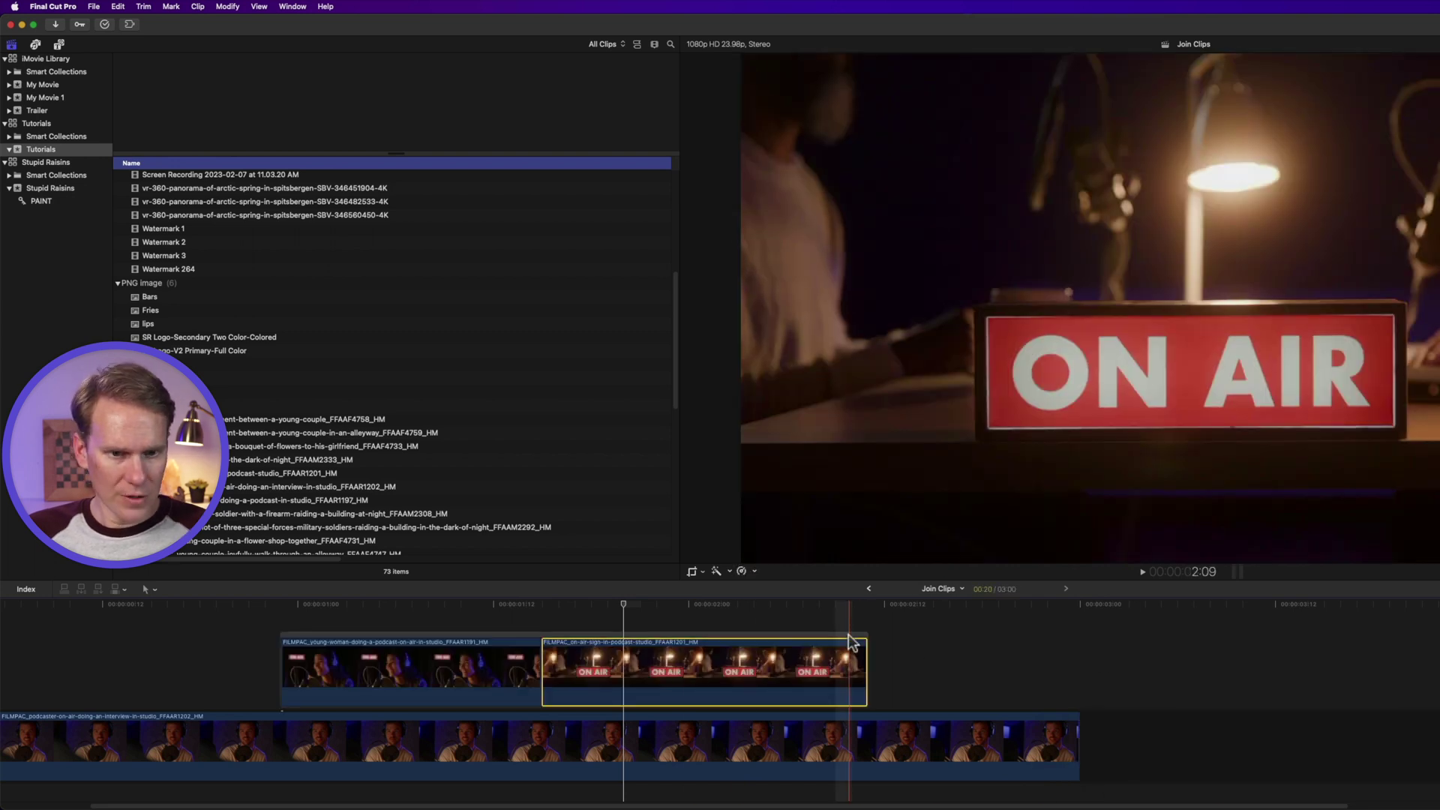
# Break apart the connected storyline and nudge the young-woman clip one second earlier above the cut.
pyautogui.press('shift+super+g')
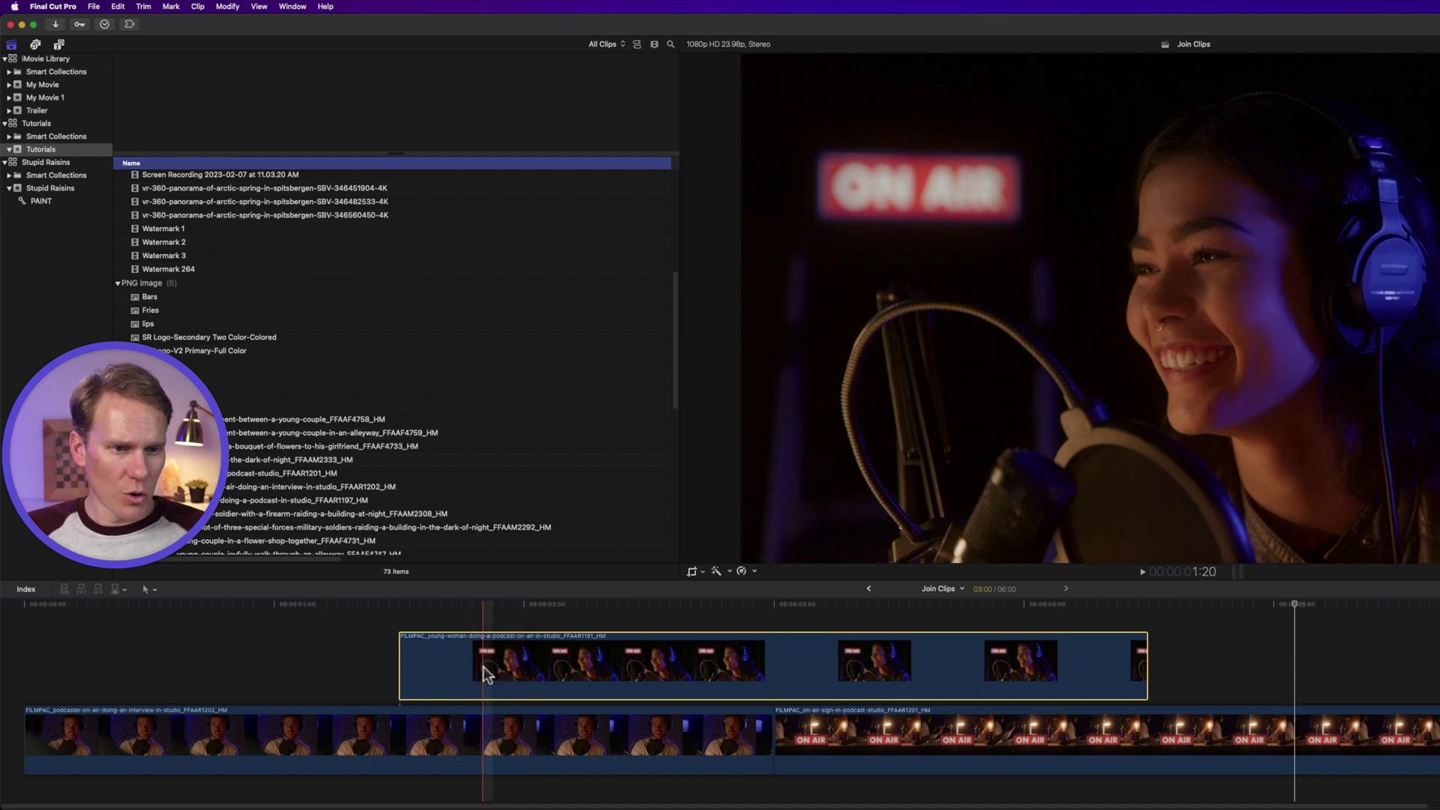
pyautogui.moveTo(583, 661); pyautogui.dragTo(596, 639)
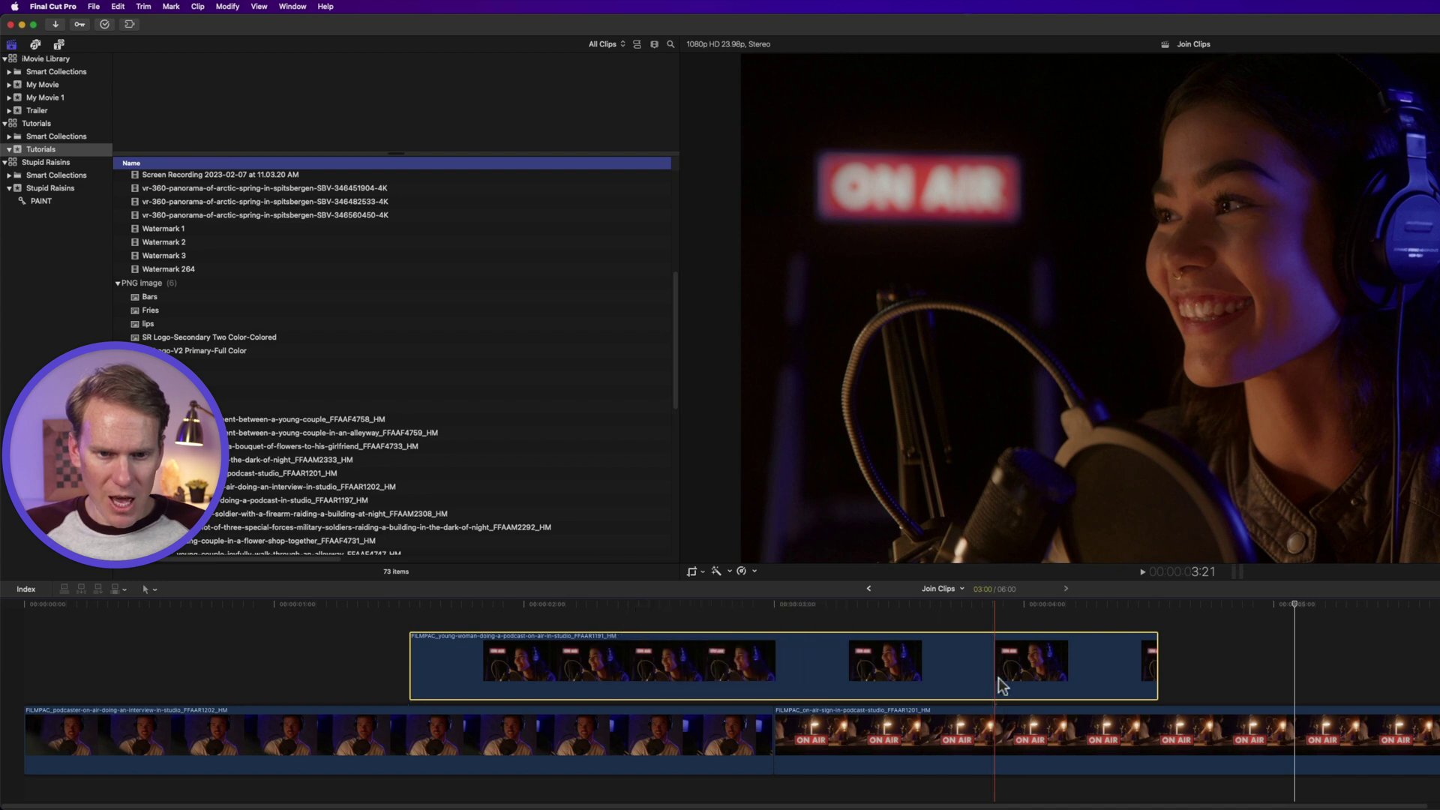
pyautogui.moveTo(1083, 655)
pyautogui.mouseDown()
pyautogui.moveTo(1091, 626)
pyautogui.moveTo(1091, 659)
pyautogui.mouseUp()
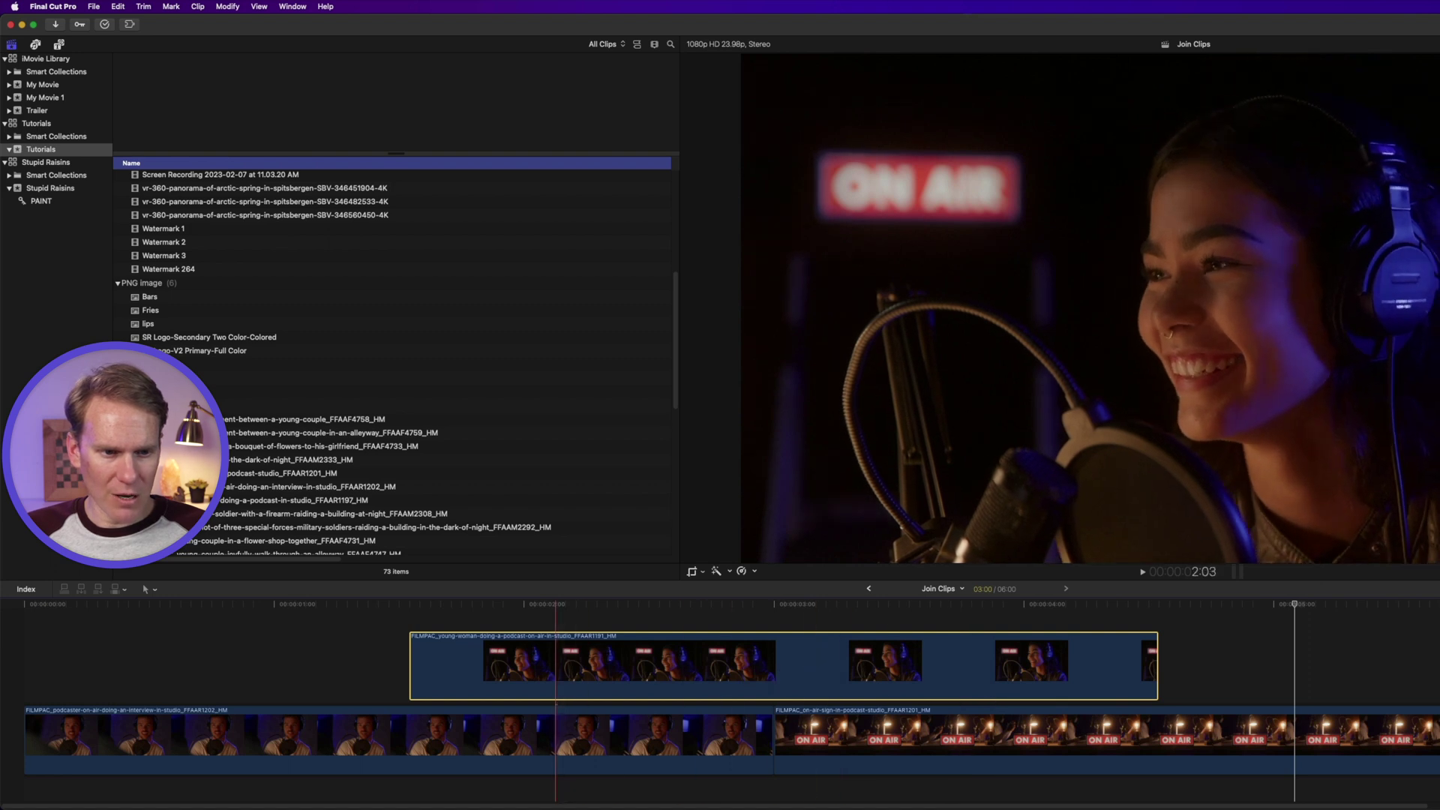
pyautogui.moveTo(717, 668); pyautogui.dragTo(707, 643)
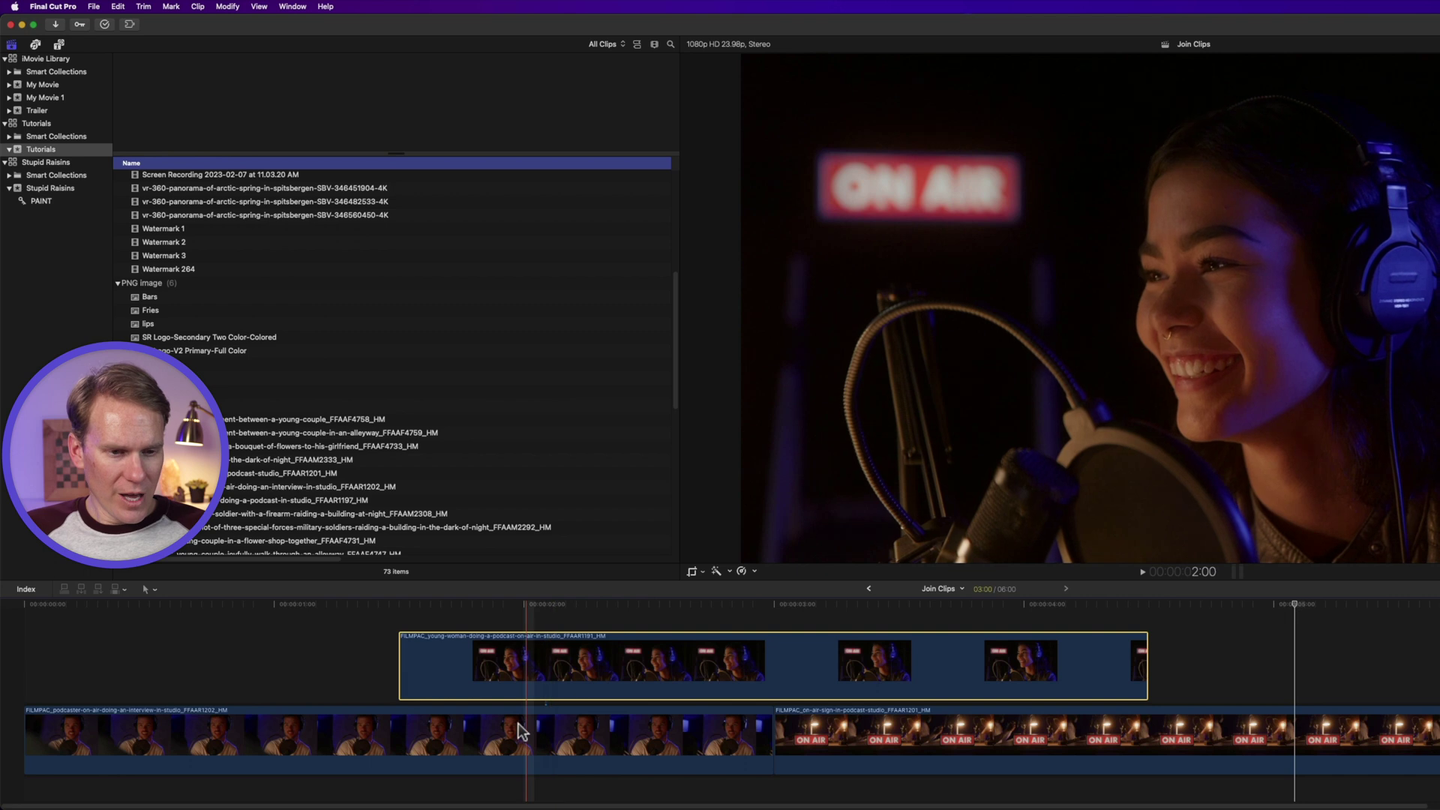
# Move the podcaster clip after ON AIR with ` held so the young-woman clip stays put.
pyautogui.click(476, 735)
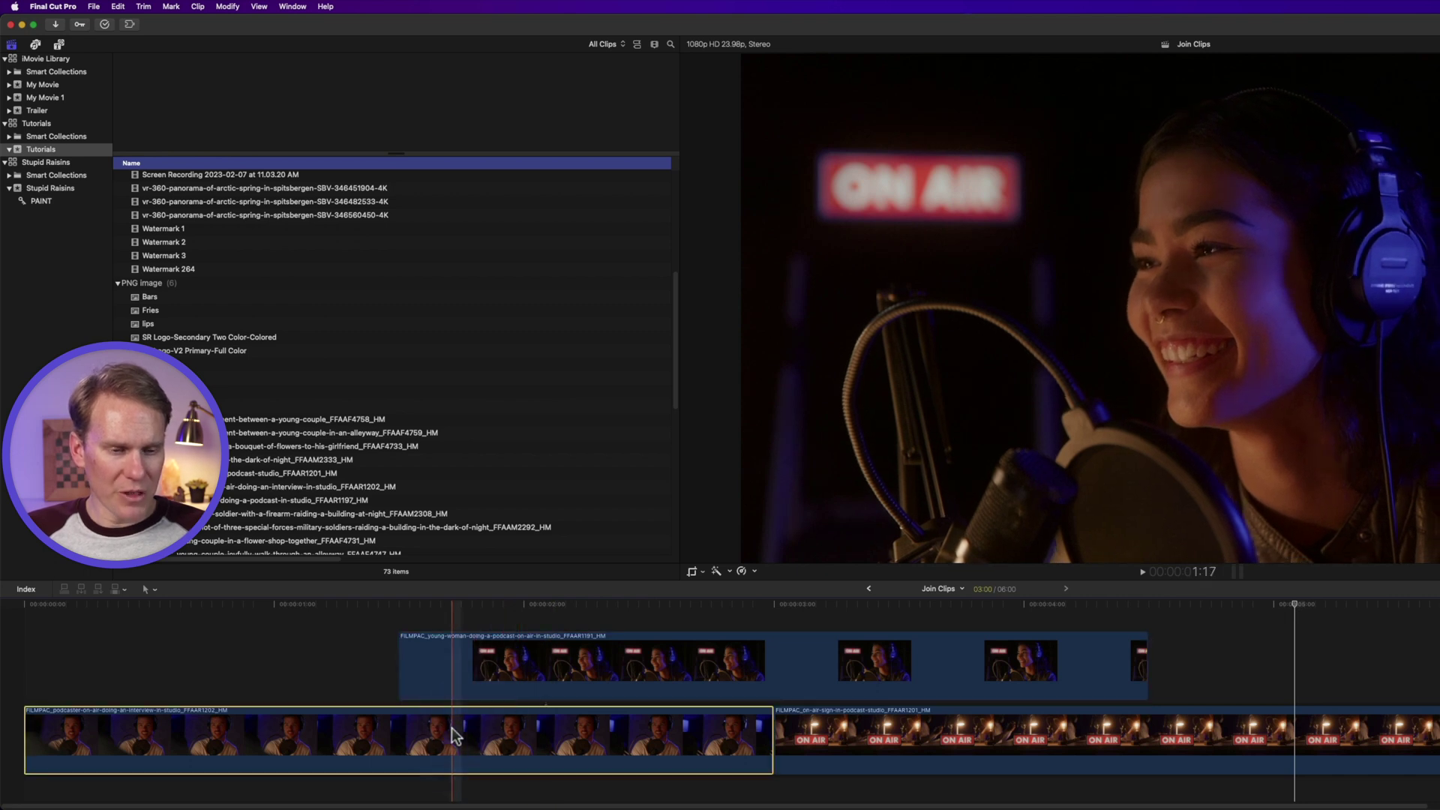
pyautogui.click(582, 664)
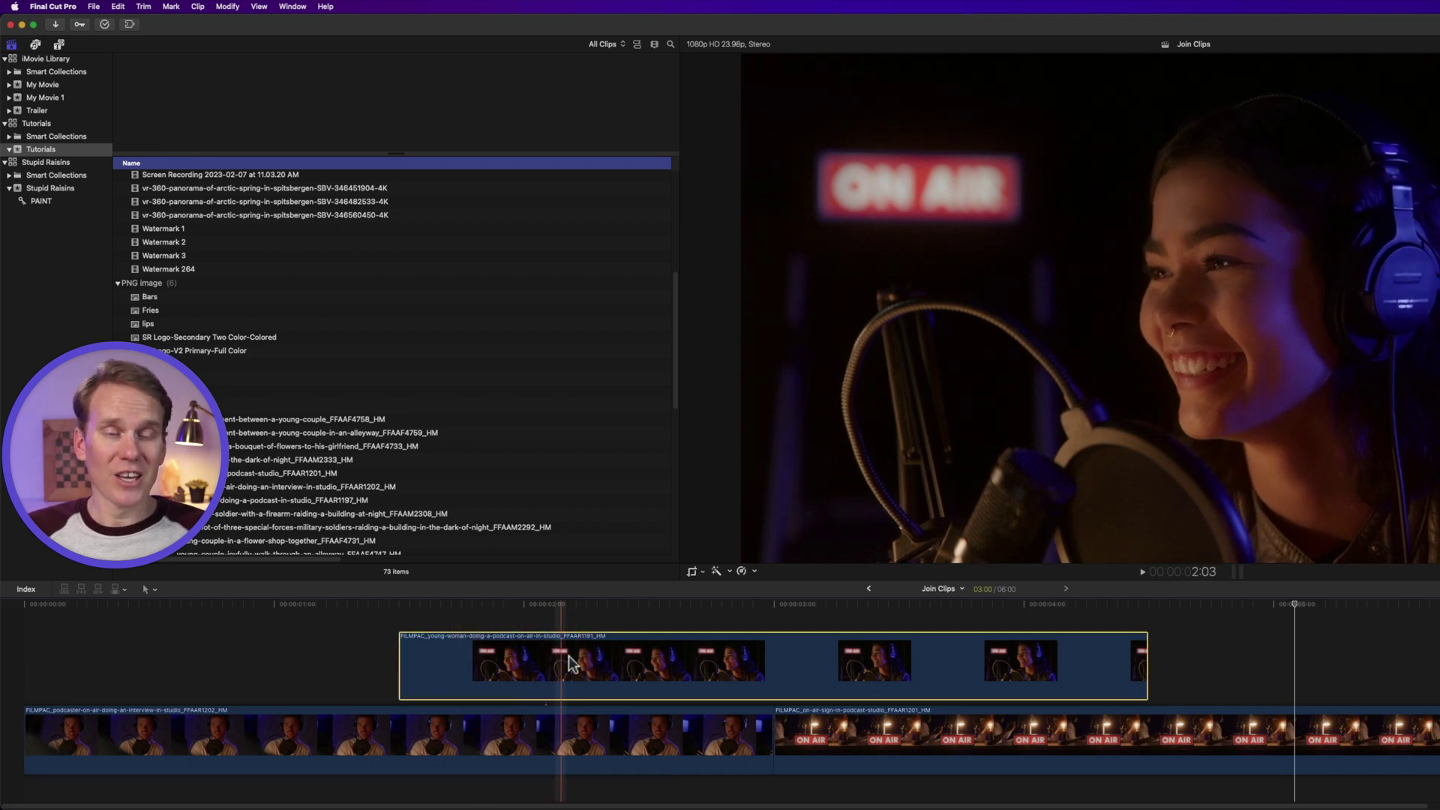
pyautogui.moveTo(524, 738); pyautogui.dragTo(1427, 733)
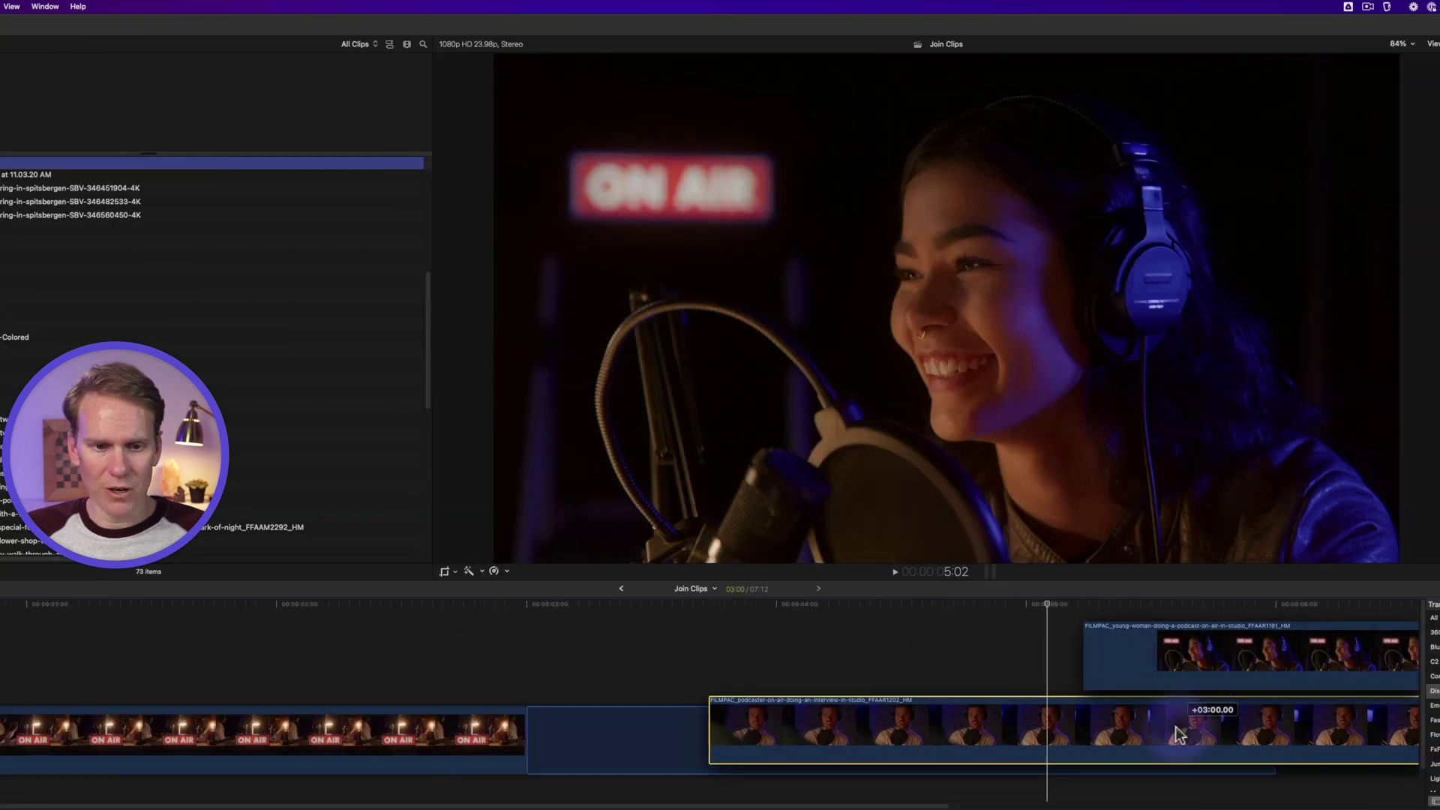
pyautogui.moveTo(1180, 735); pyautogui.dragTo(1179, 735)
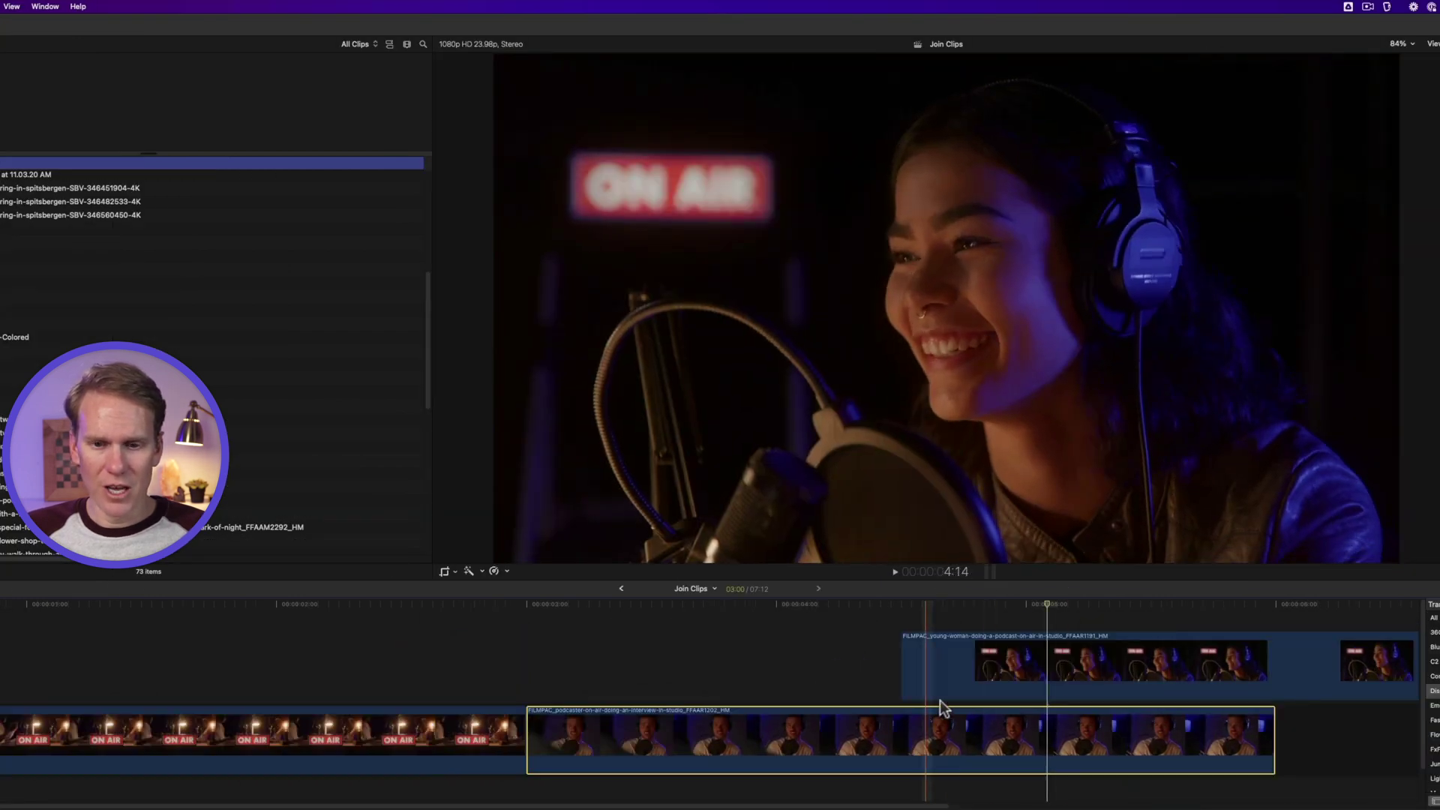
pyautogui.click(1067, 677)
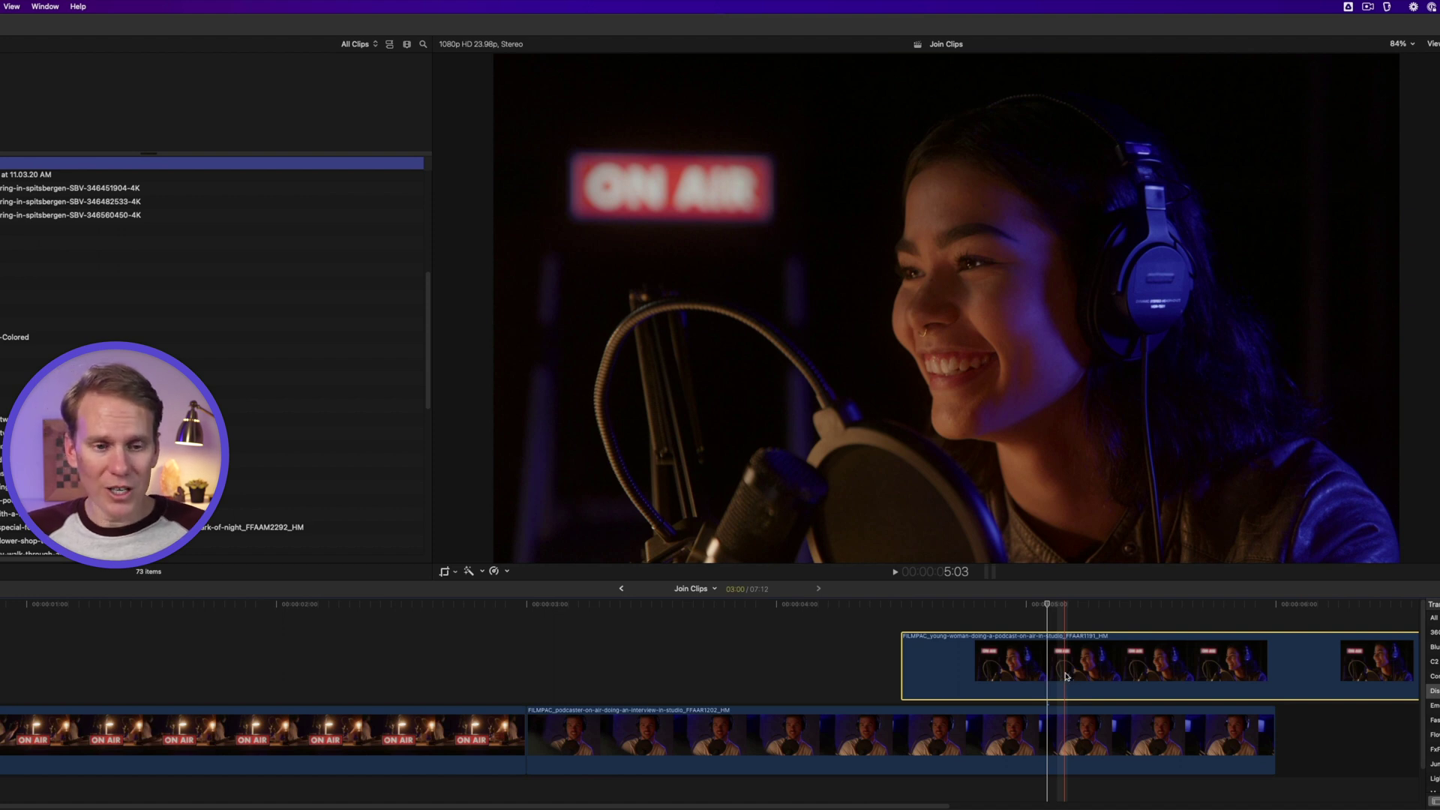
pyautogui.press('super+z')
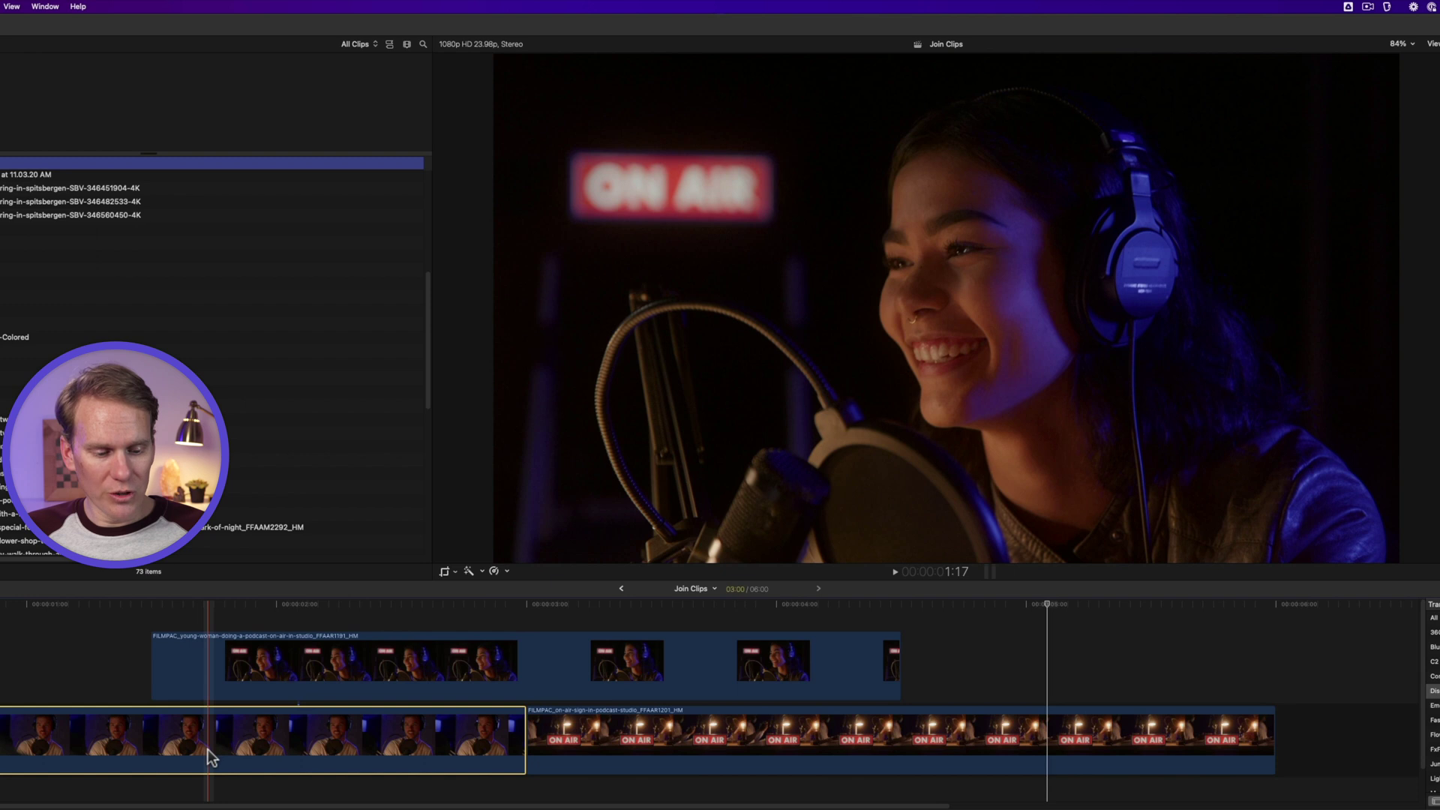
pyautogui.press('~')
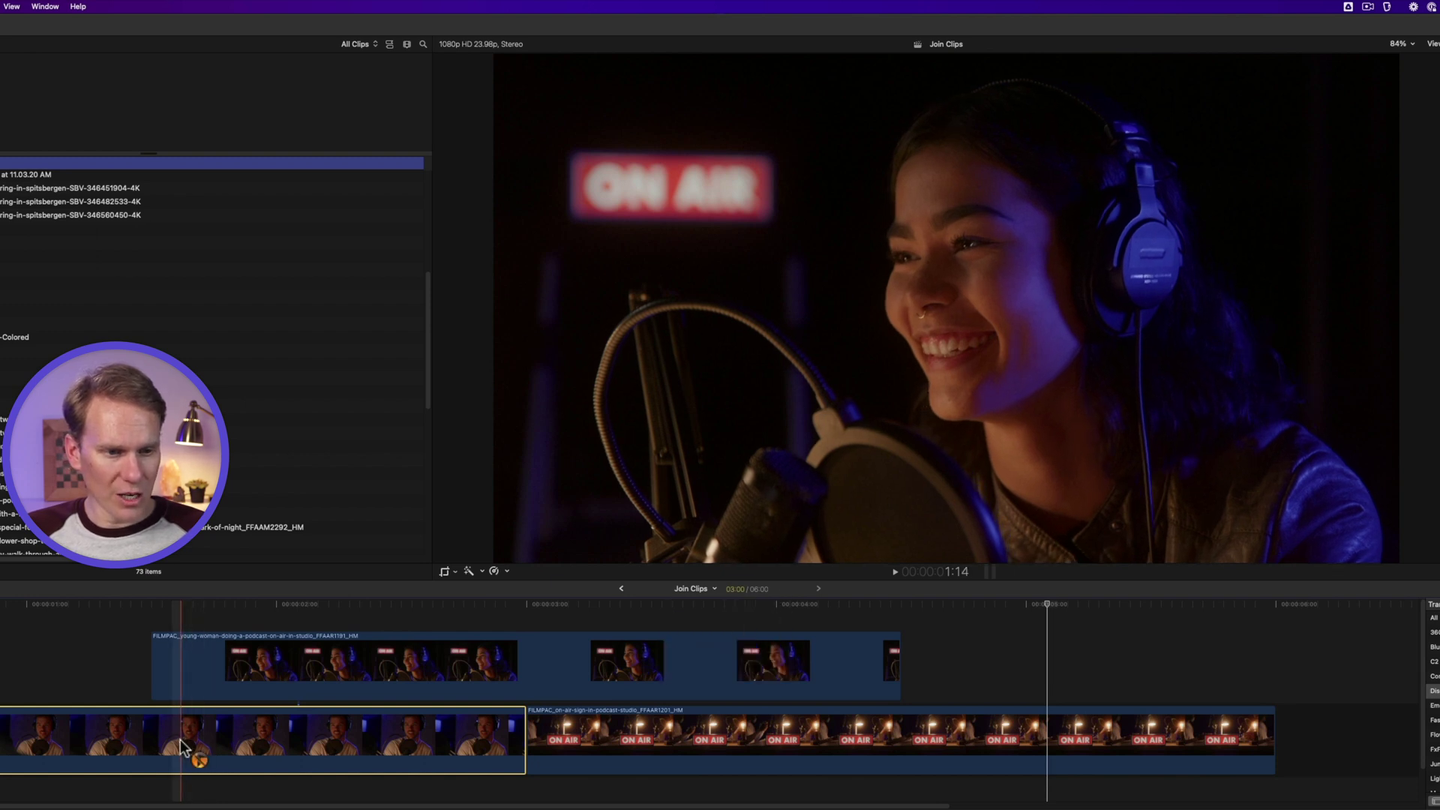
pyautogui.moveTo(180, 741); pyautogui.dragTo(1371, 727)
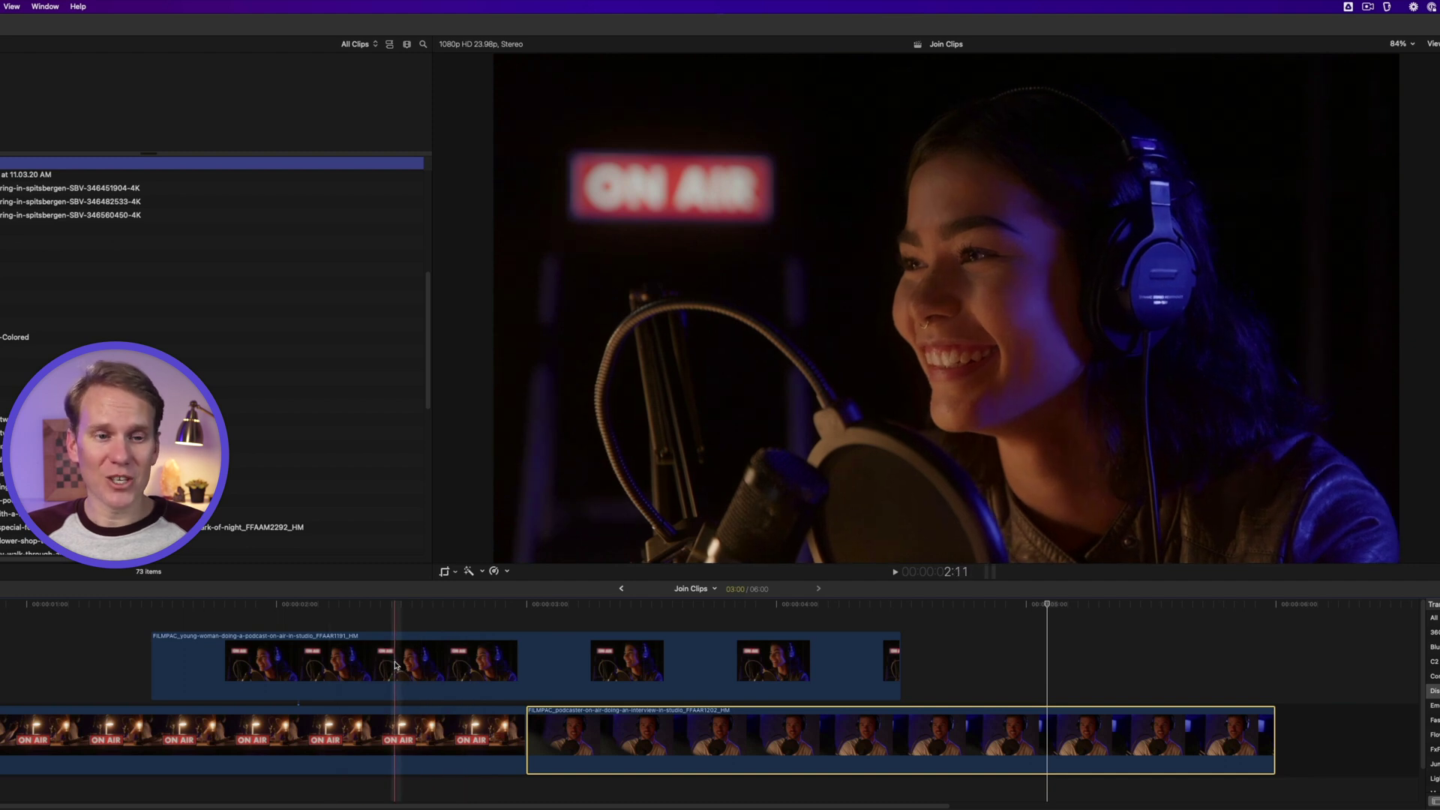
# Slip the ON AIR clip's footage earlier then later with ` held, keeping its length and position.
pyautogui.press('super+z')
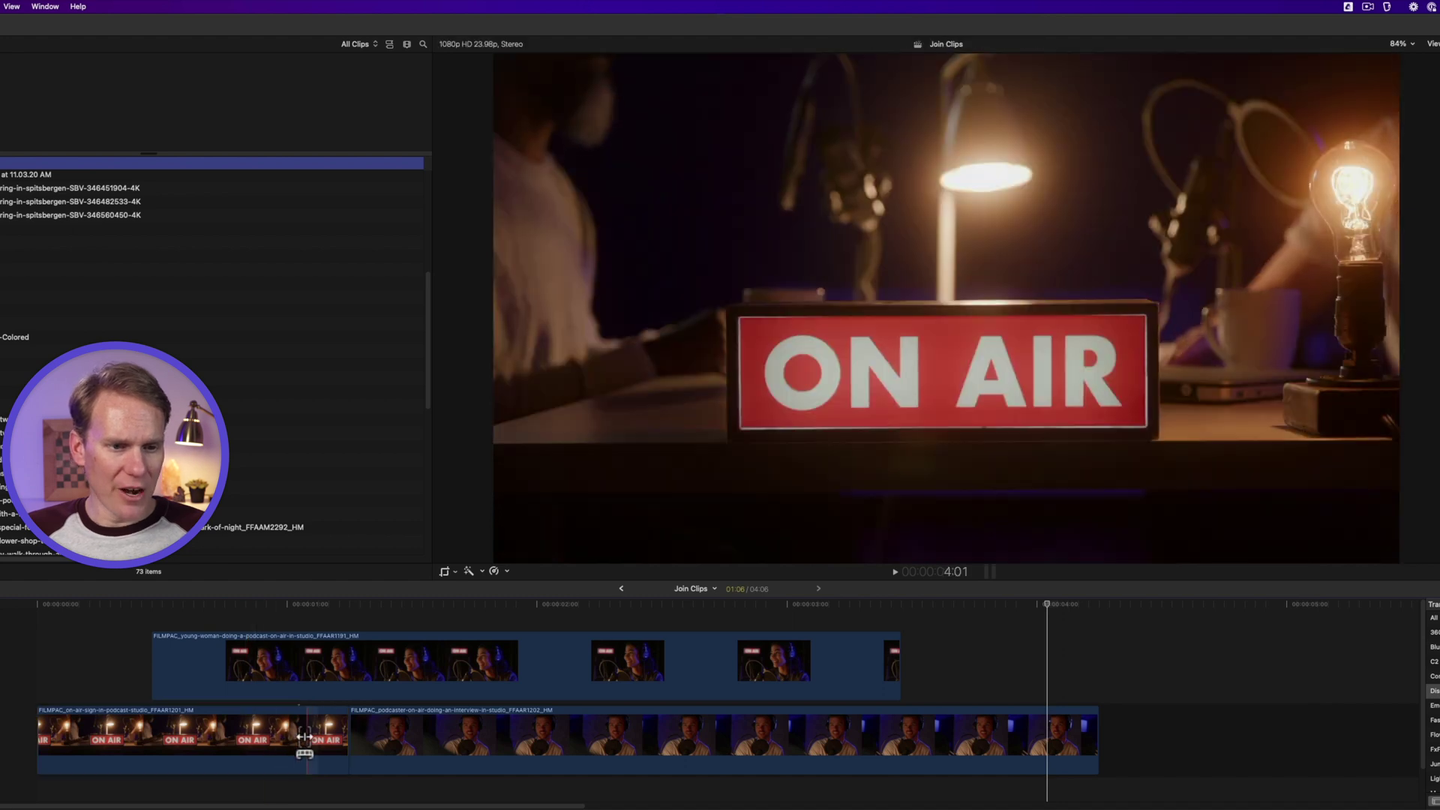
pyautogui.moveTo(299, 739); pyautogui.dragTo(231, 750)
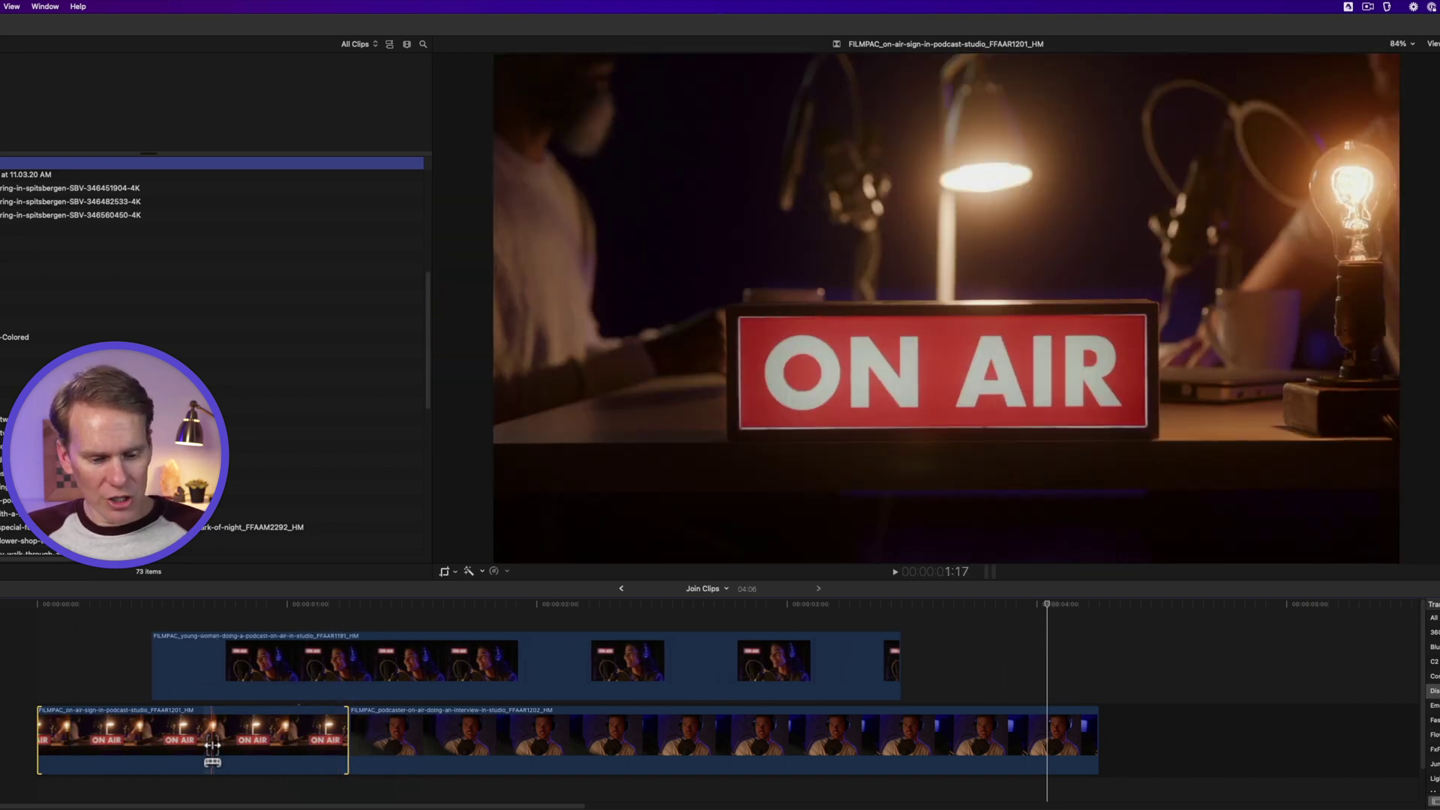
pyautogui.press('~')
pyautogui.moveTo(202, 739); pyautogui.dragTo(439, 739)
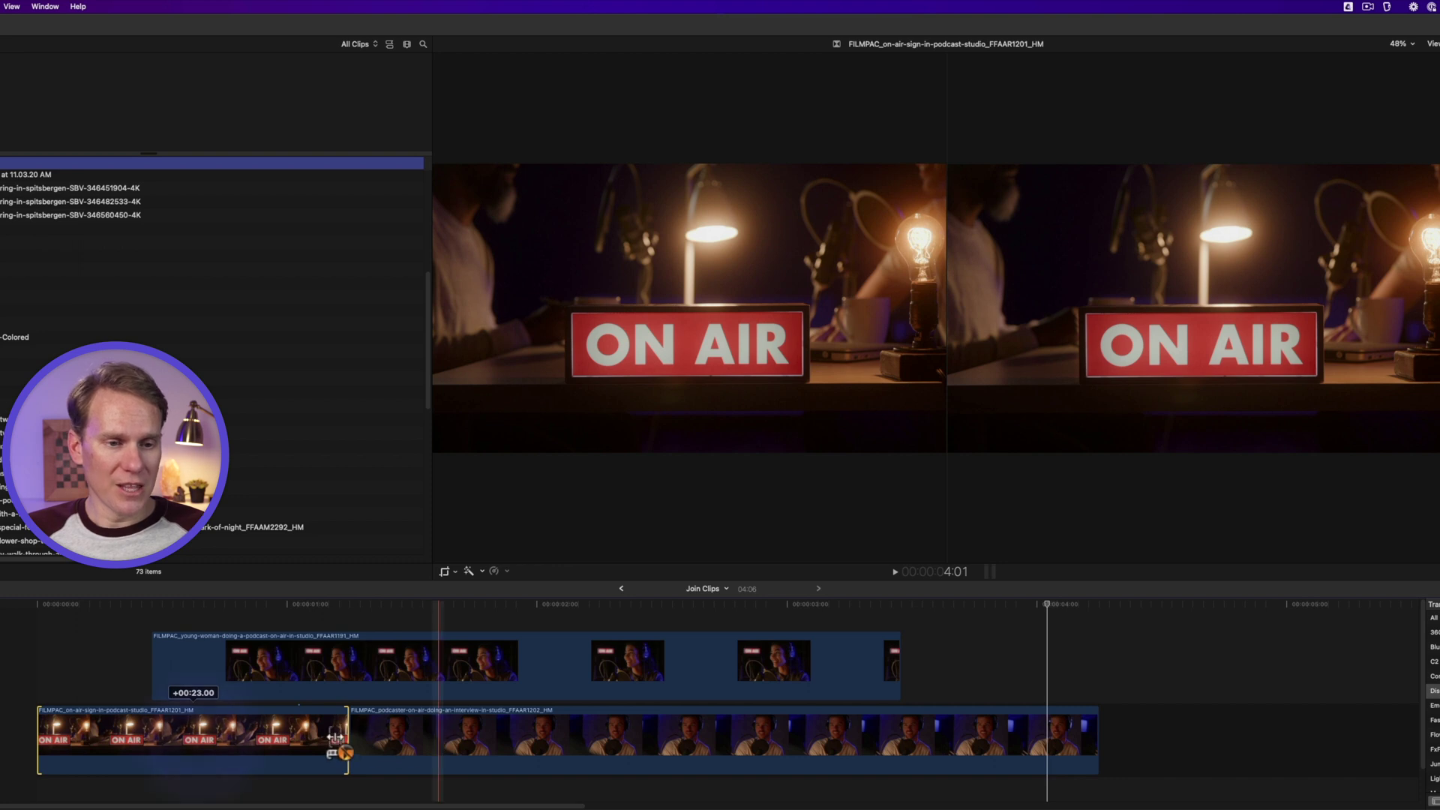
pyautogui.moveTo(336, 737); pyautogui.dragTo(337, 737)
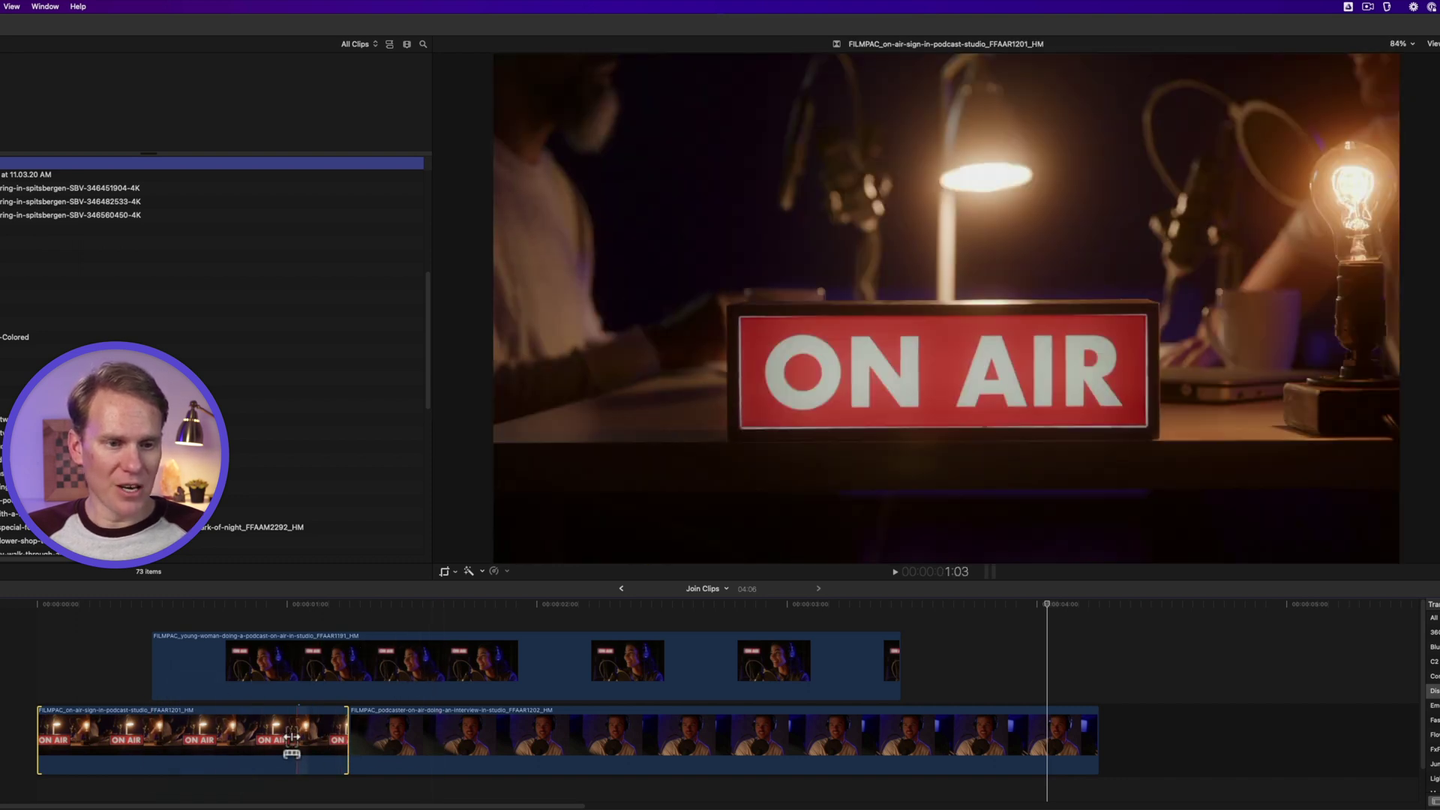
pyautogui.click(124, 735)
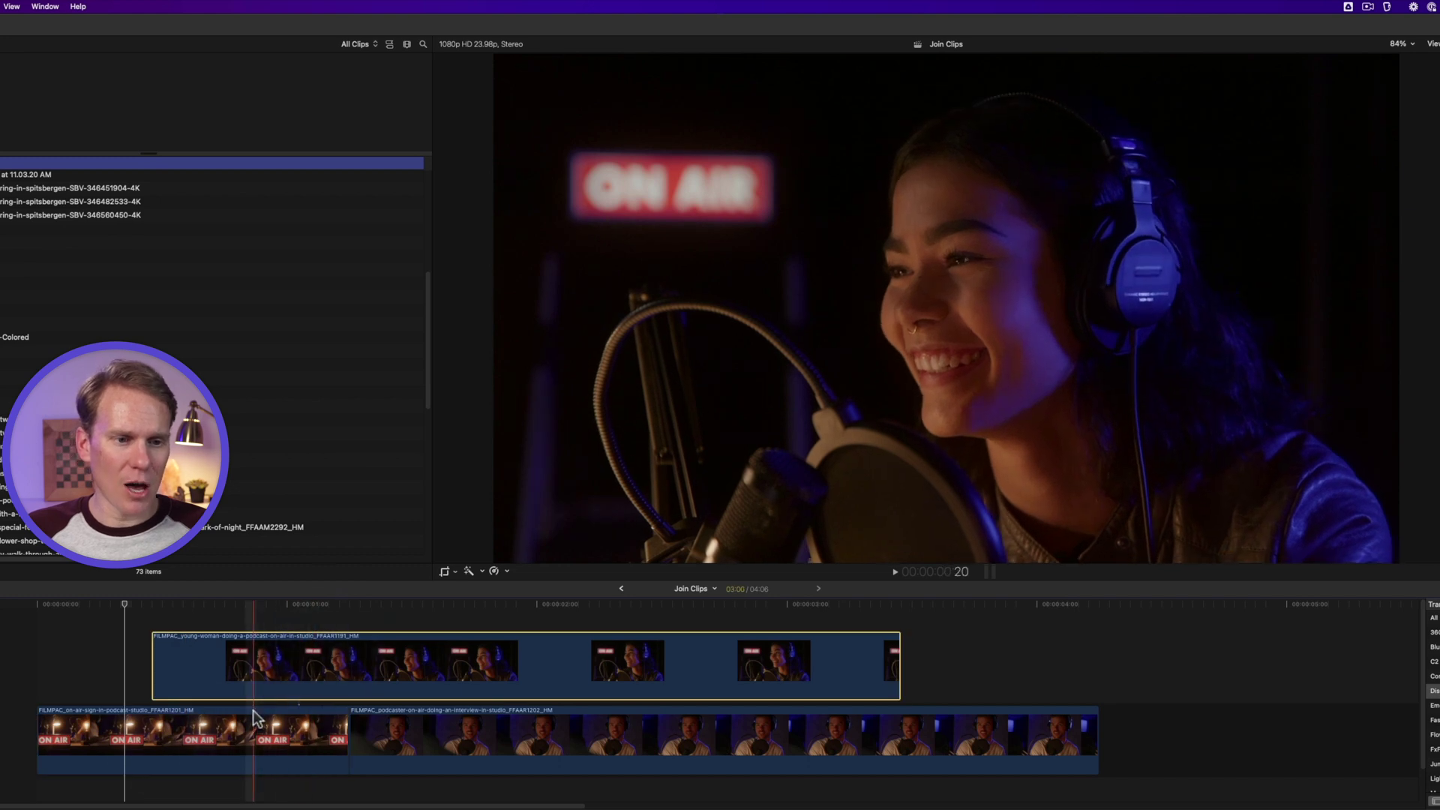
# Delete the ON AIR clip with ` held so the connected young-woman clip is kept.
pyautogui.press('Delete')
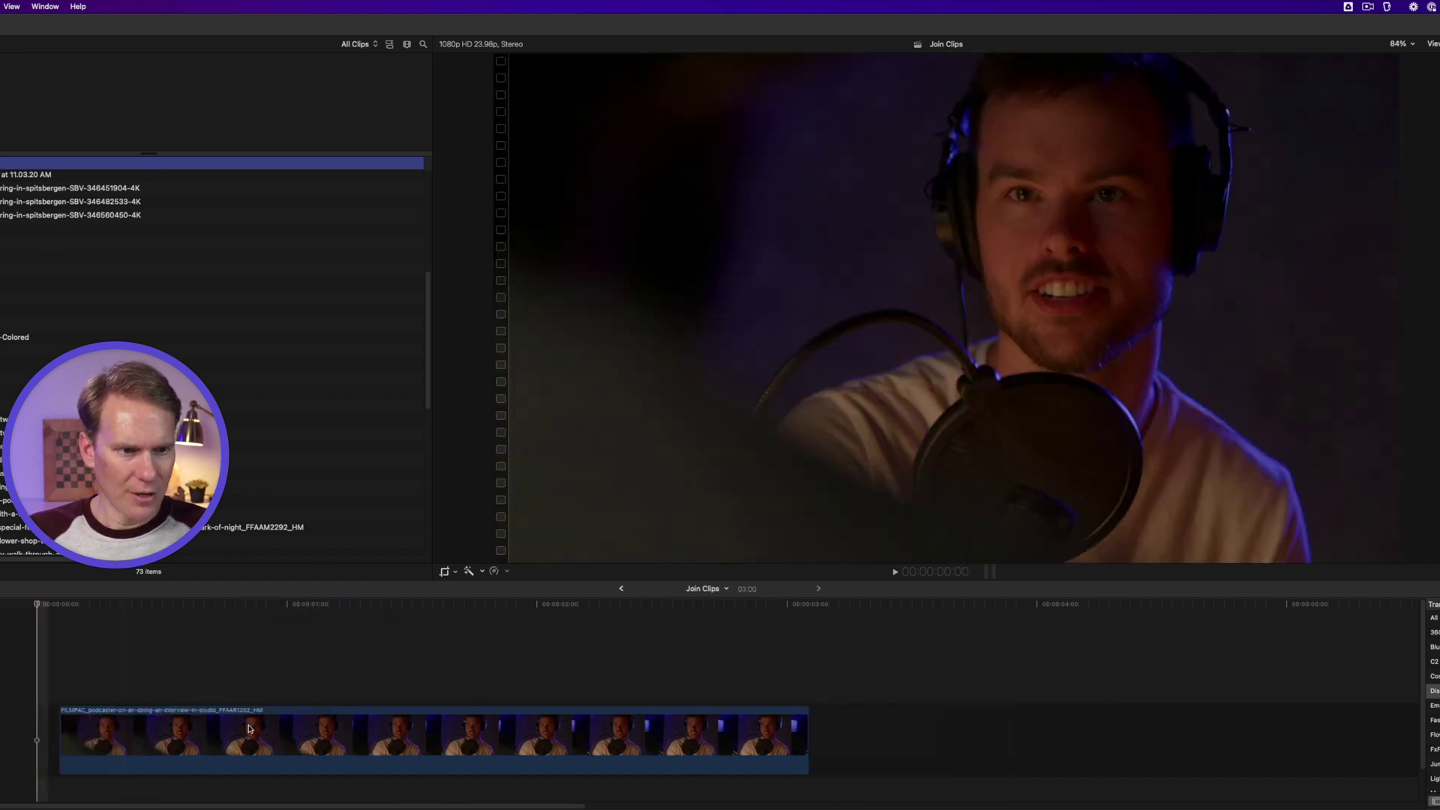
pyautogui.press('super+z')
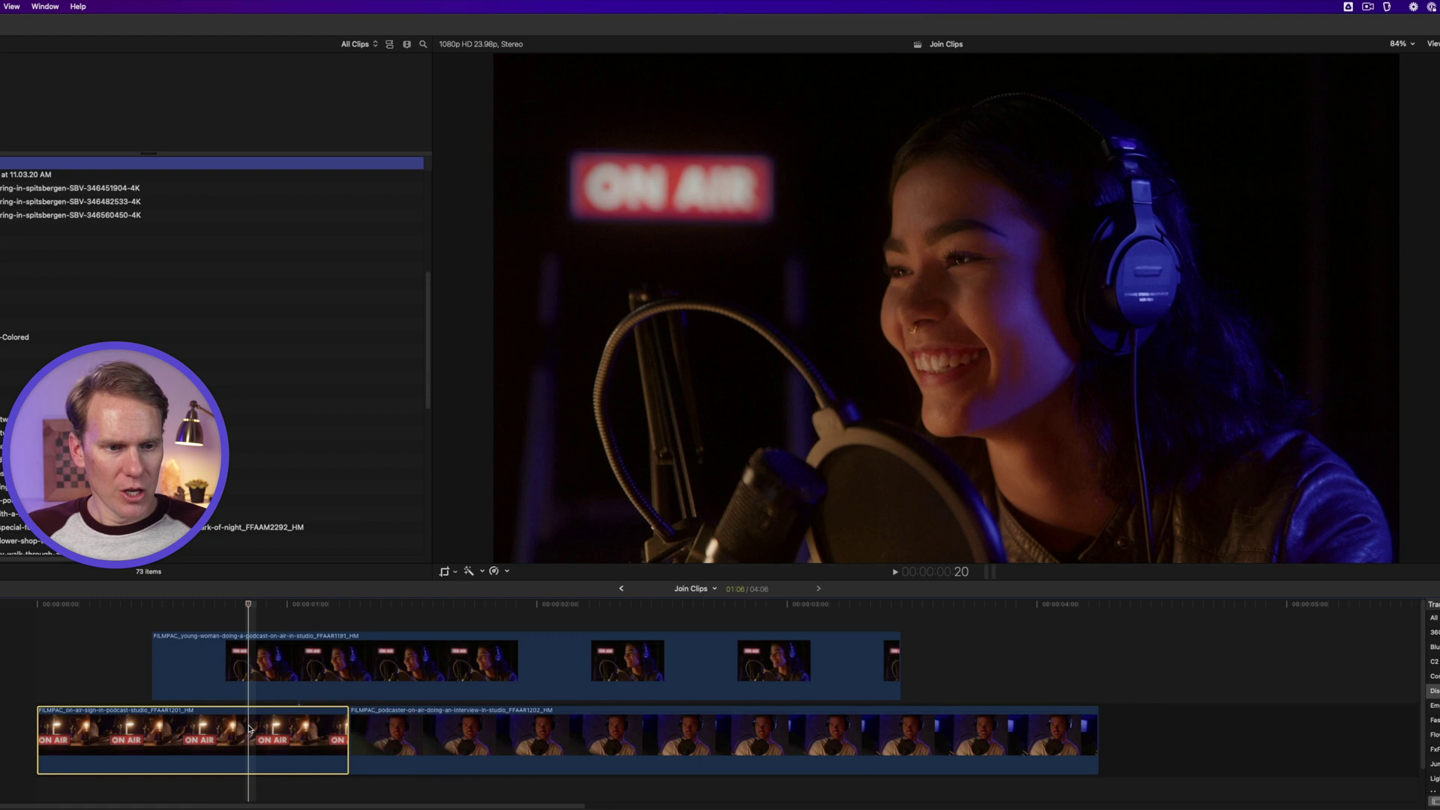
pyautogui.press('`')
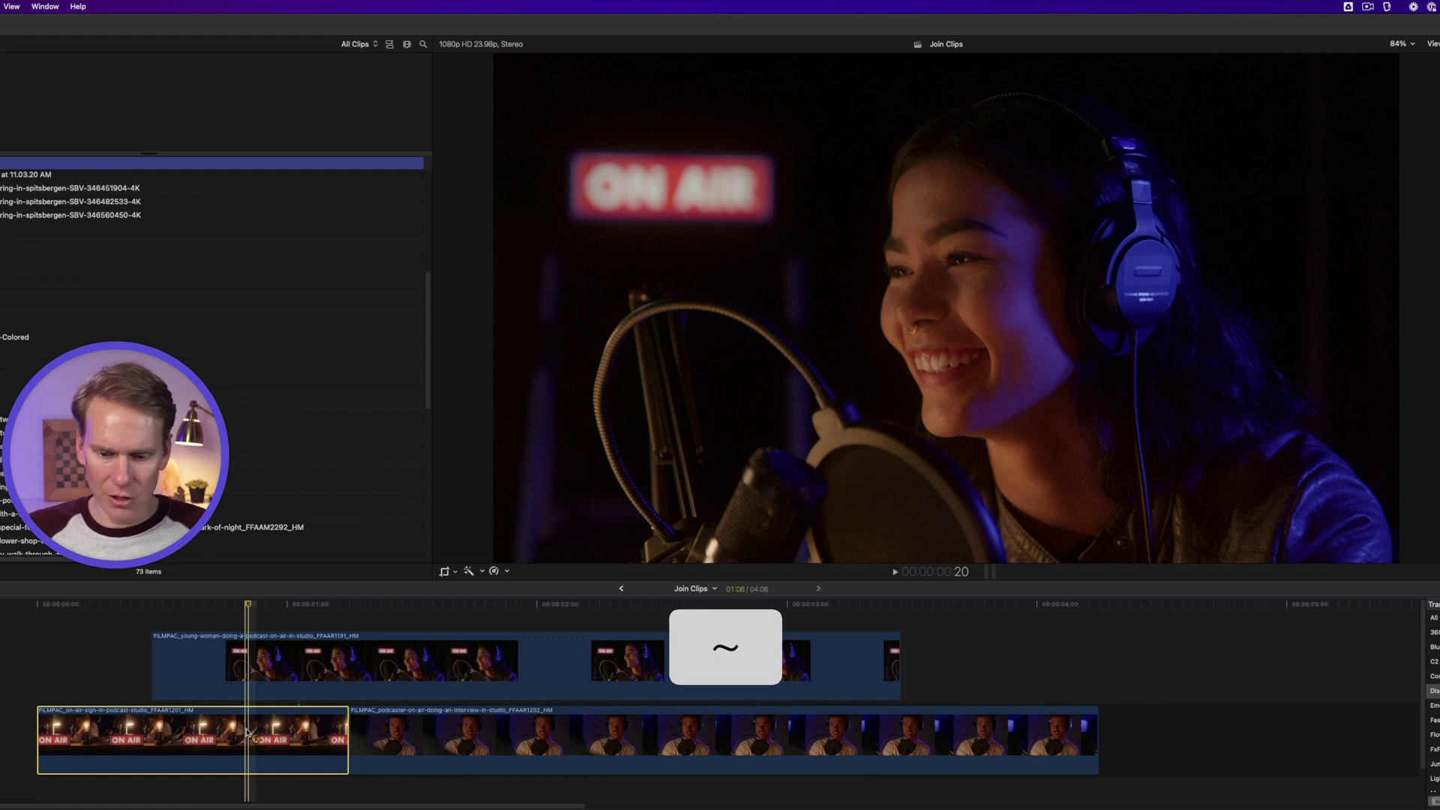
pyautogui.press('Delete')
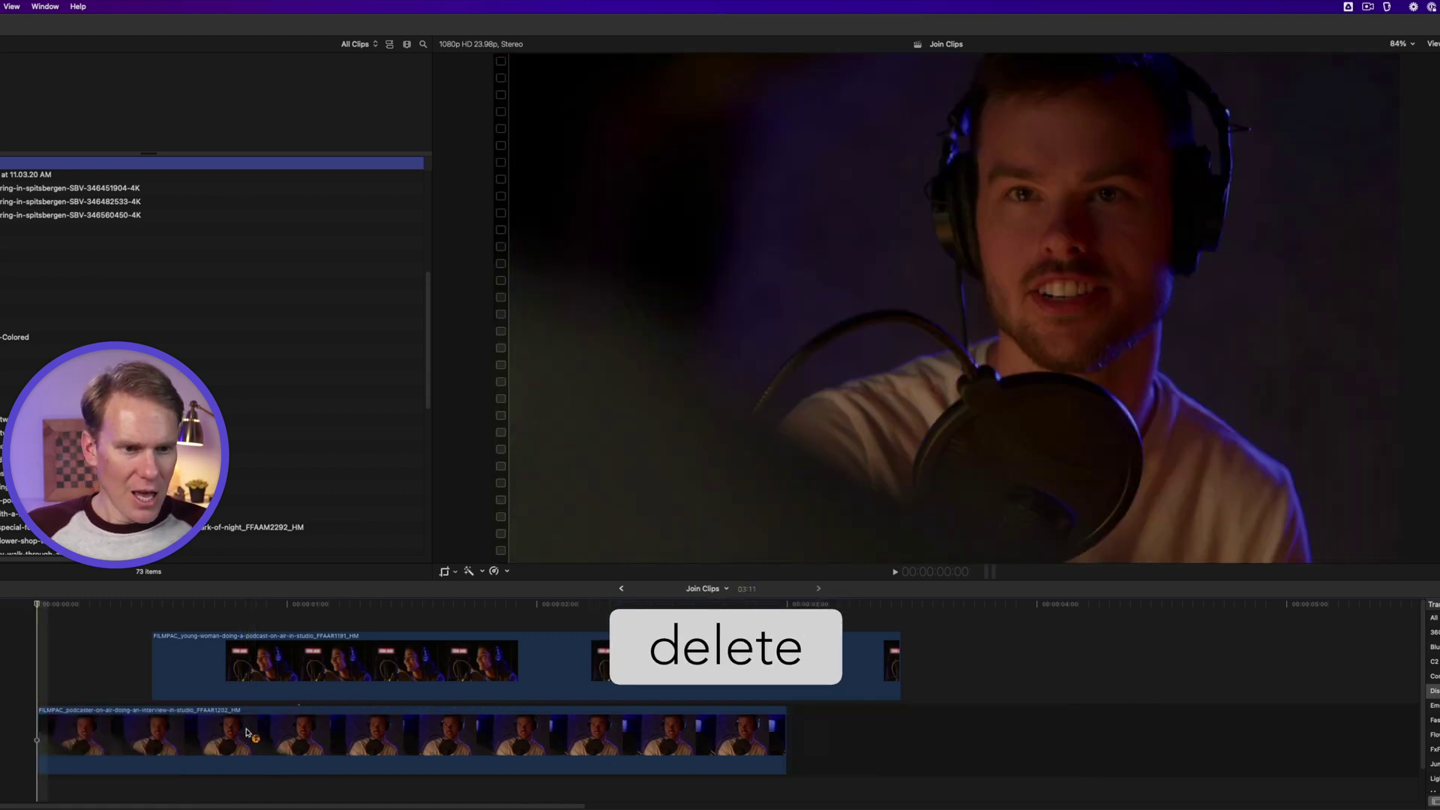